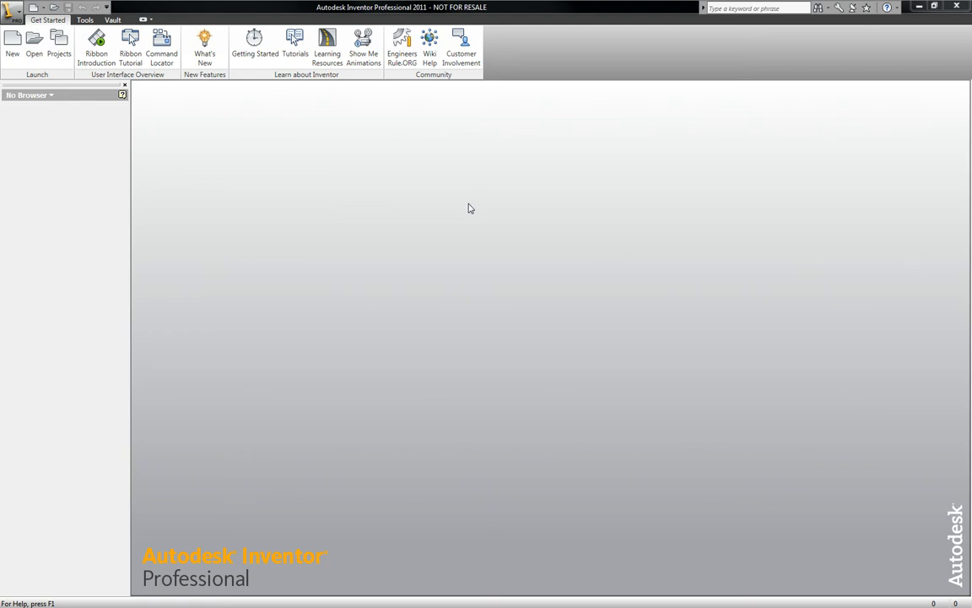
Step: Check in the project list that EX 3_4a_4b is the active project
{"action": "left_click", "coordinate": [84, 21]}
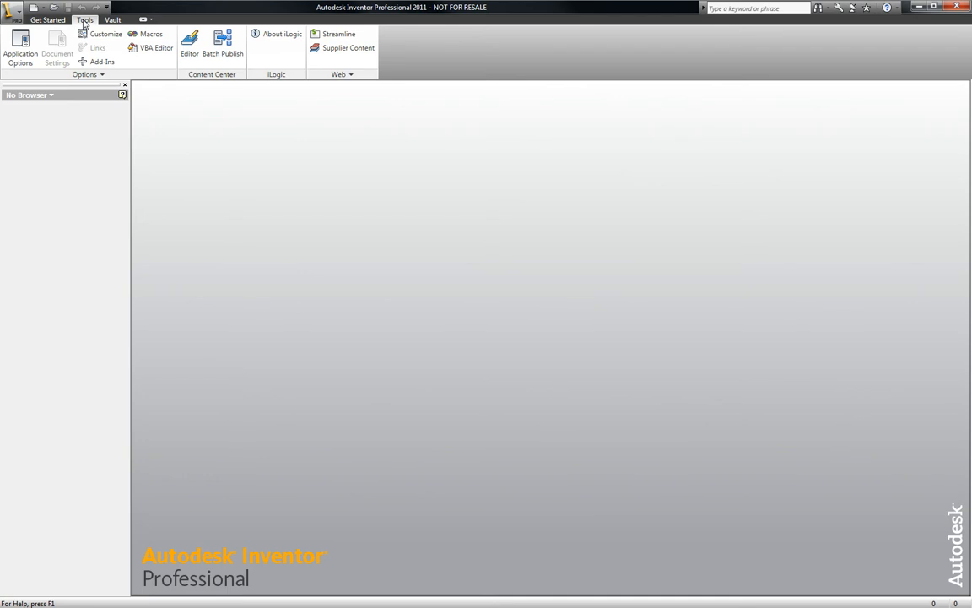
{"action": "left_click", "coordinate": [48, 19]}
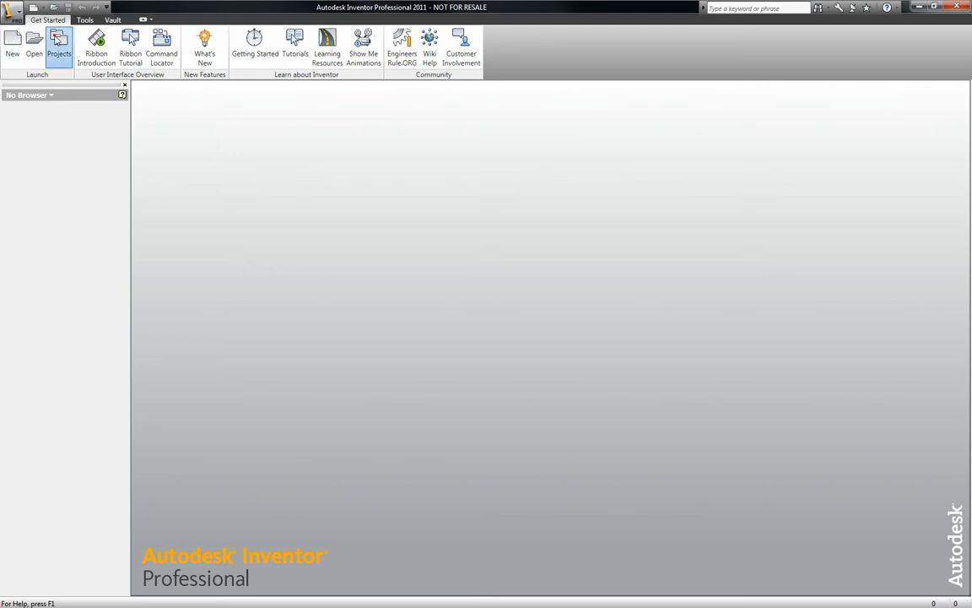
{"action": "left_click", "coordinate": [57, 42]}
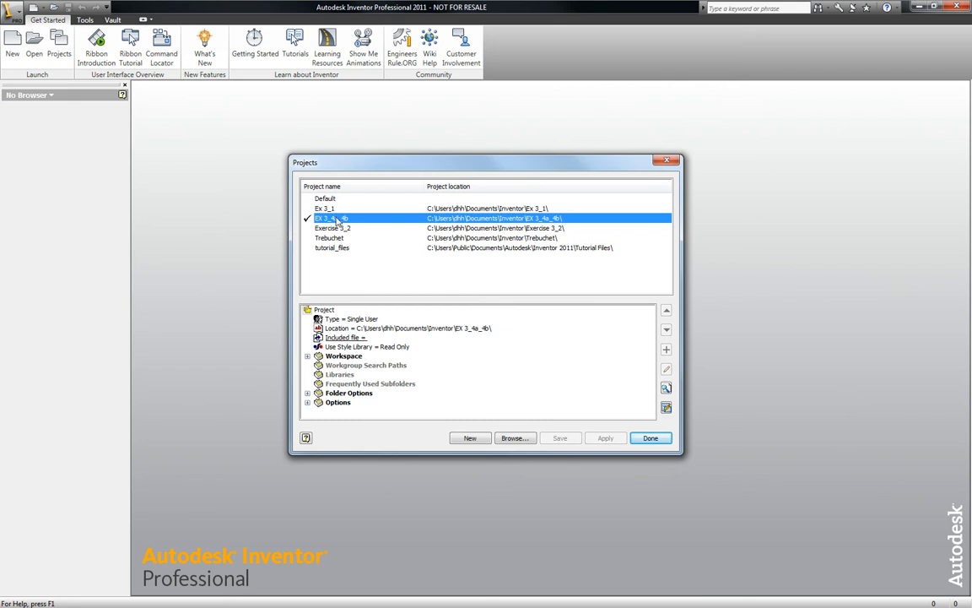
{"action": "left_click", "coordinate": [663, 438]}
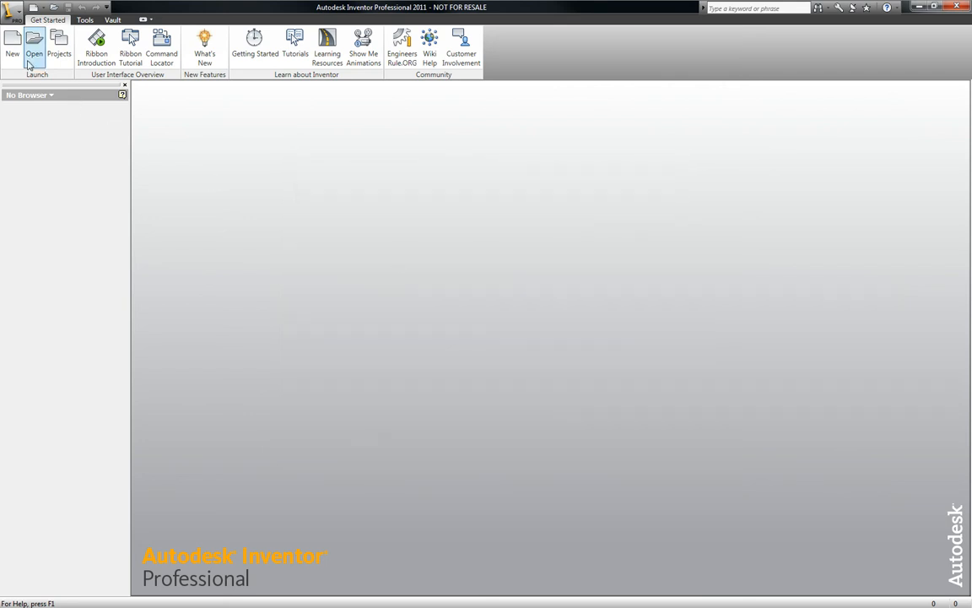
Step: Create a new metric part from the Standard (mm).ipt template
{"action": "left_click", "coordinate": [13, 46]}
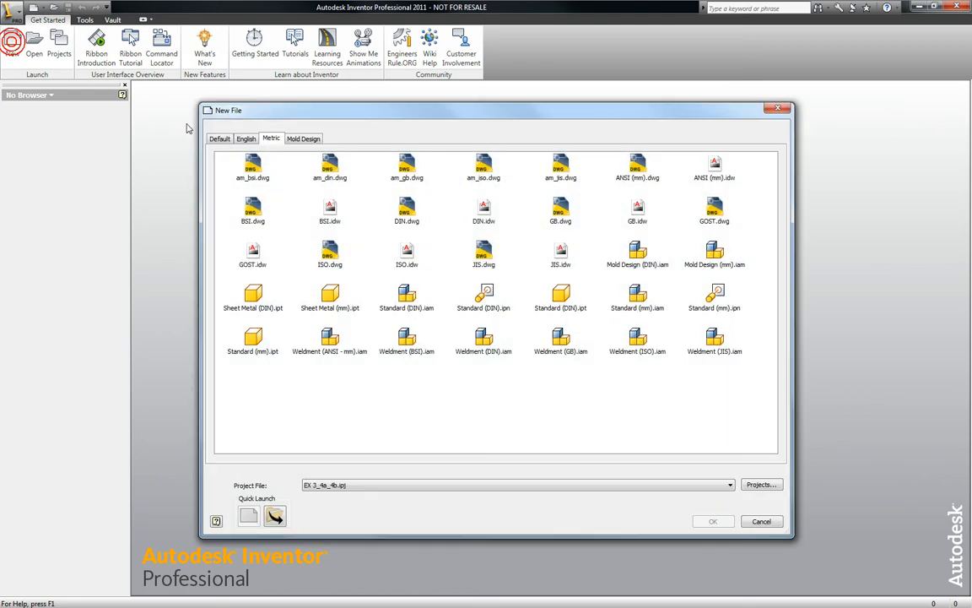
{"action": "left_click", "coordinate": [255, 337]}
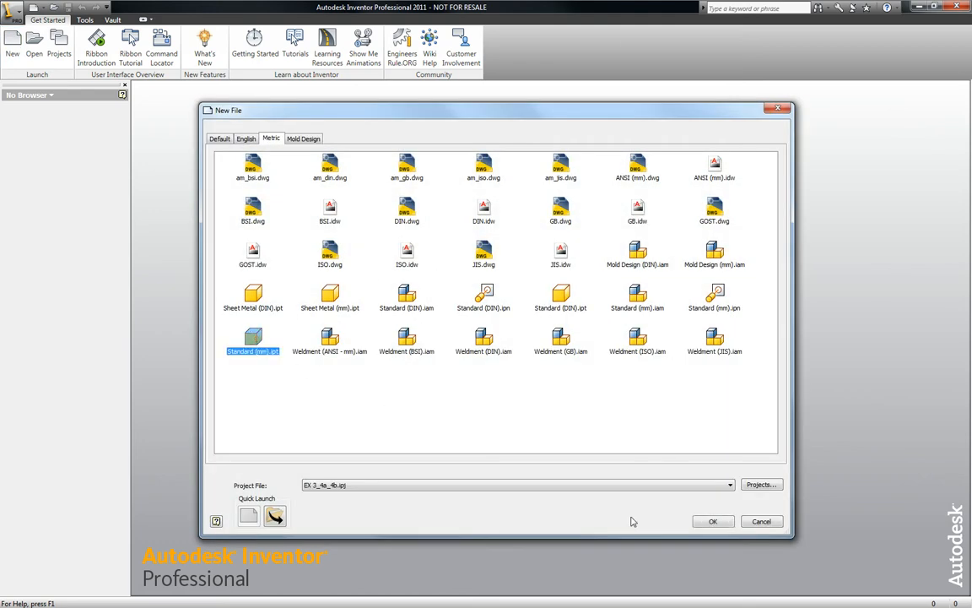
{"action": "left_click", "coordinate": [713, 522]}
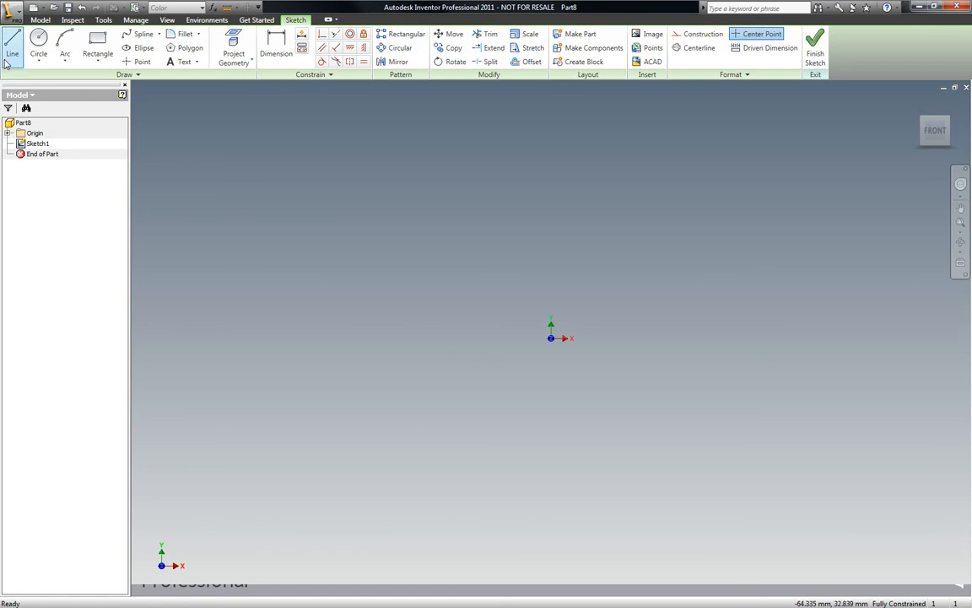
Step: Save the new part as EX 3_4b.ipt in the EX 3_4a_4b project folder
{"action": "left_click", "coordinate": [10, 12]}
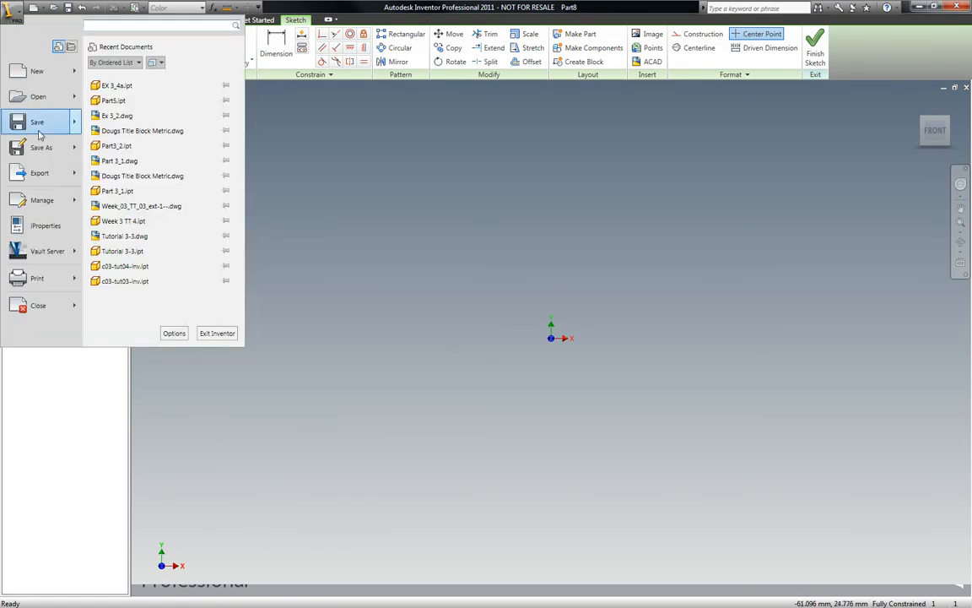
{"action": "left_click", "coordinate": [38, 145]}
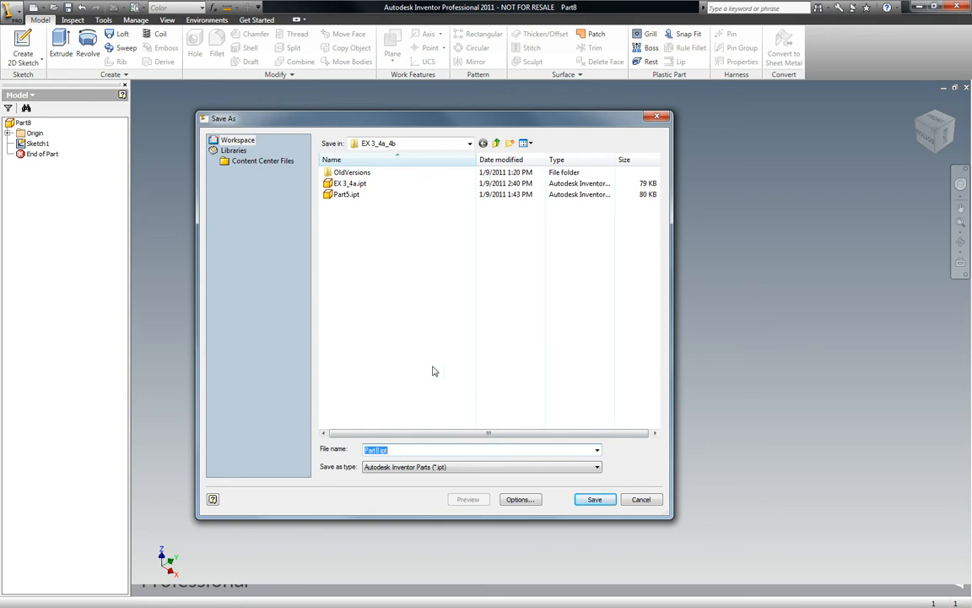
{"action": "left_click", "coordinate": [346, 184]}
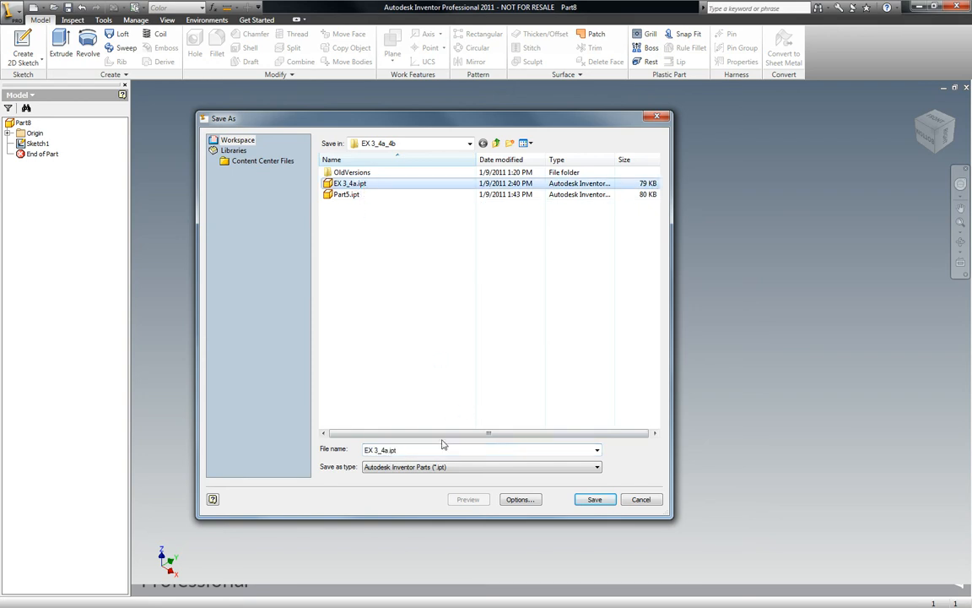
{"action": "left_click", "coordinate": [389, 451]}
{"action": "left_click", "coordinate": [388, 450]}
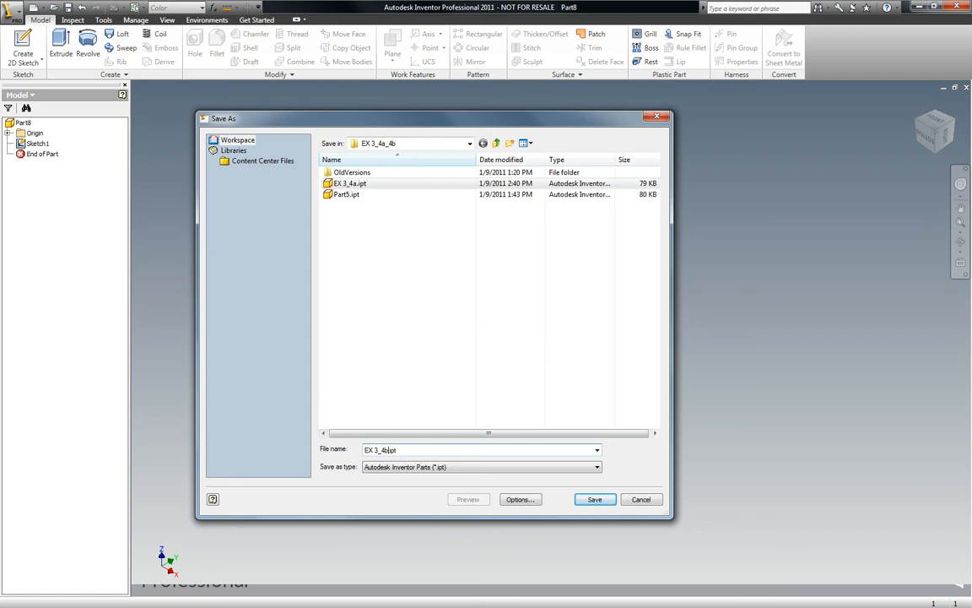
{"action": "type", "text": "b"}
{"action": "left_click", "coordinate": [594, 498]}
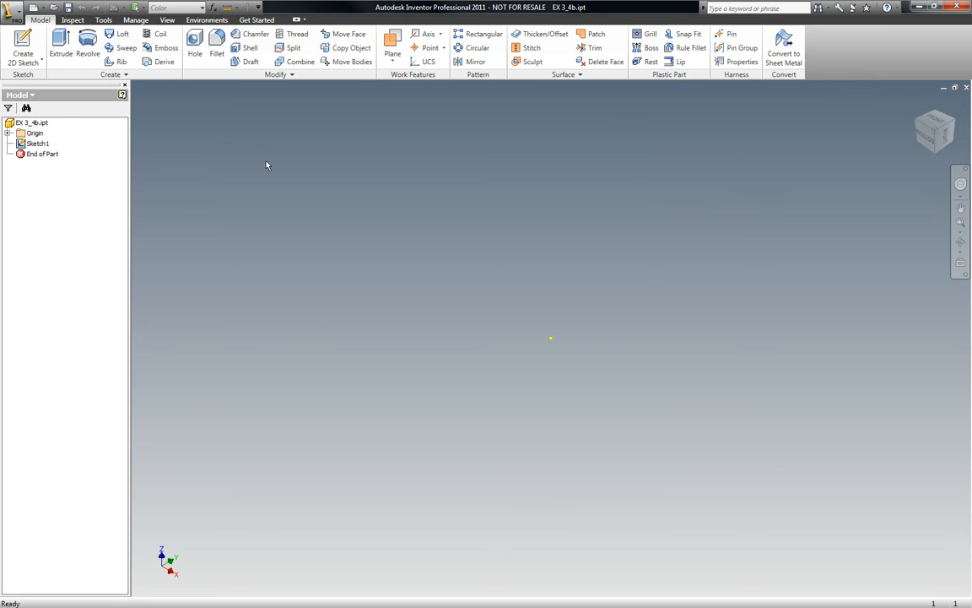
Step: Review the application's sketch options, including the Heads-Up Display settings for pointer and dimension input
{"action": "left_click", "coordinate": [106, 21]}
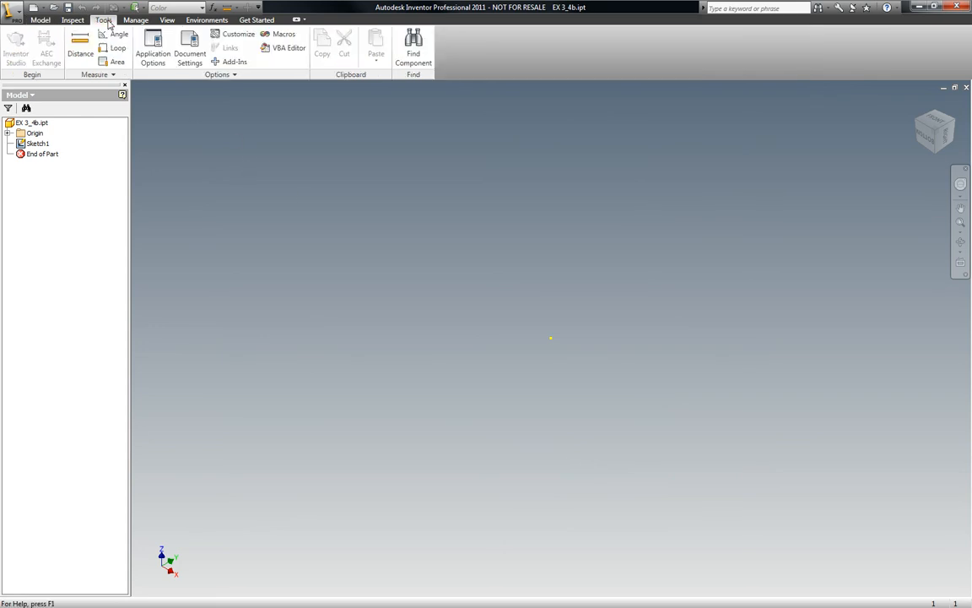
{"action": "left_click", "coordinate": [154, 47]}
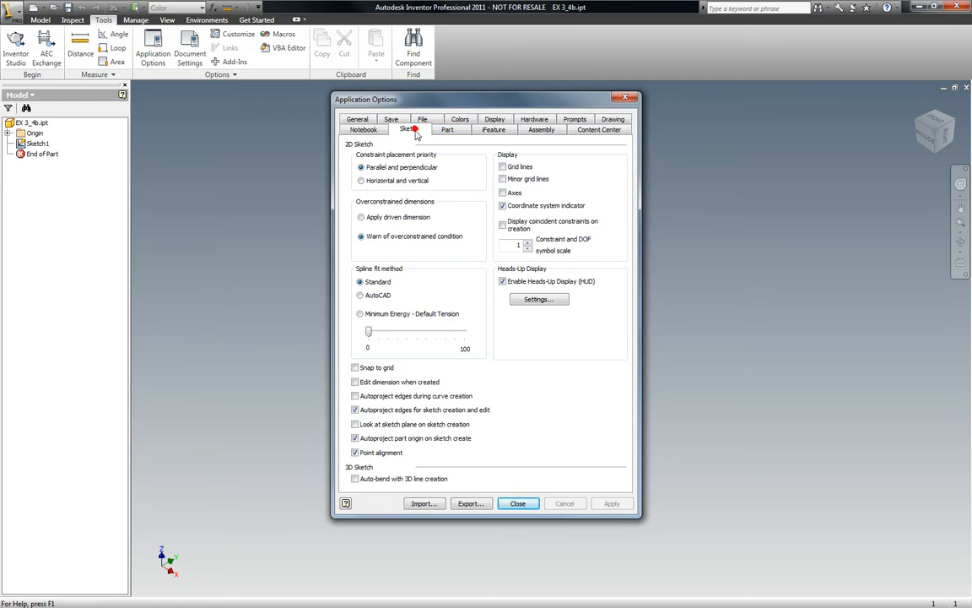
{"action": "left_click", "coordinate": [539, 298]}
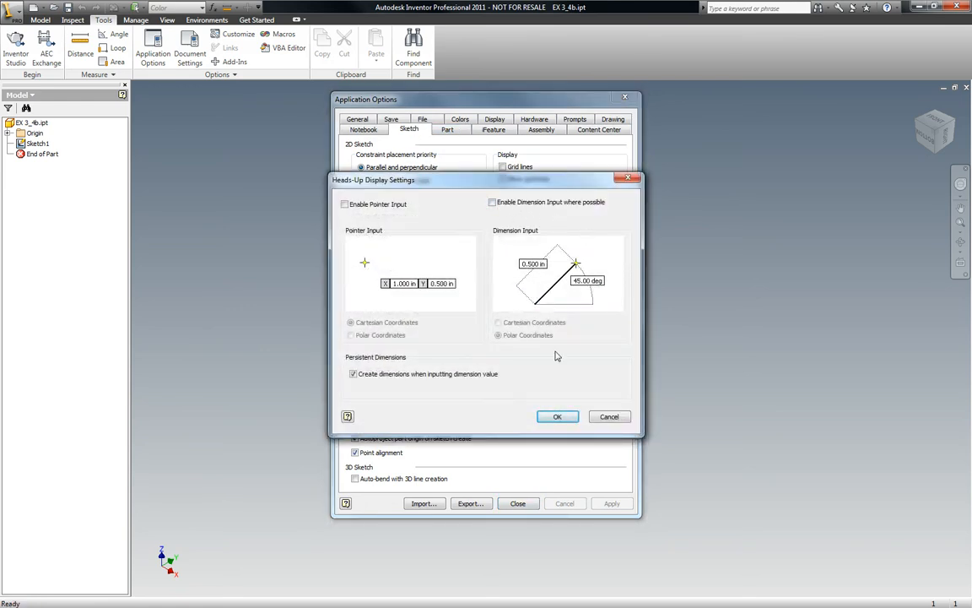
{"action": "left_click", "coordinate": [561, 417]}
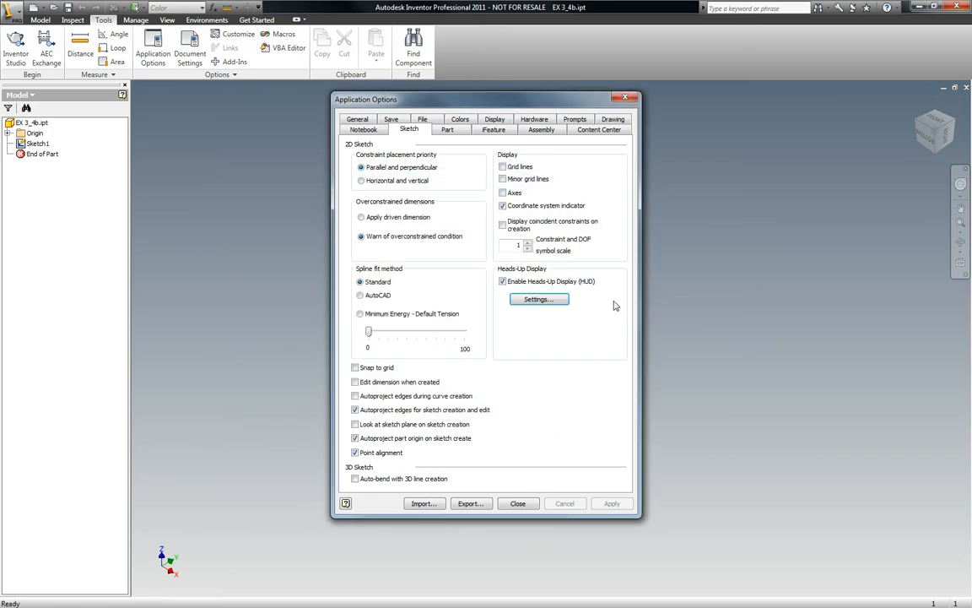
{"action": "left_click", "coordinate": [518, 504]}
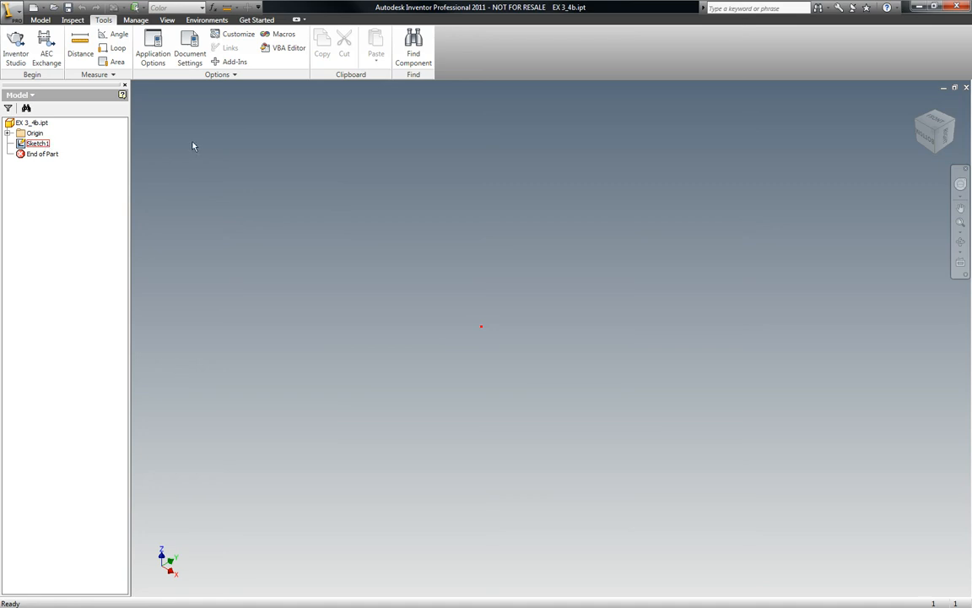
Step: Reopen Sketch1 for editing and orient the view to the front
{"action": "left_click", "coordinate": [40, 20]}
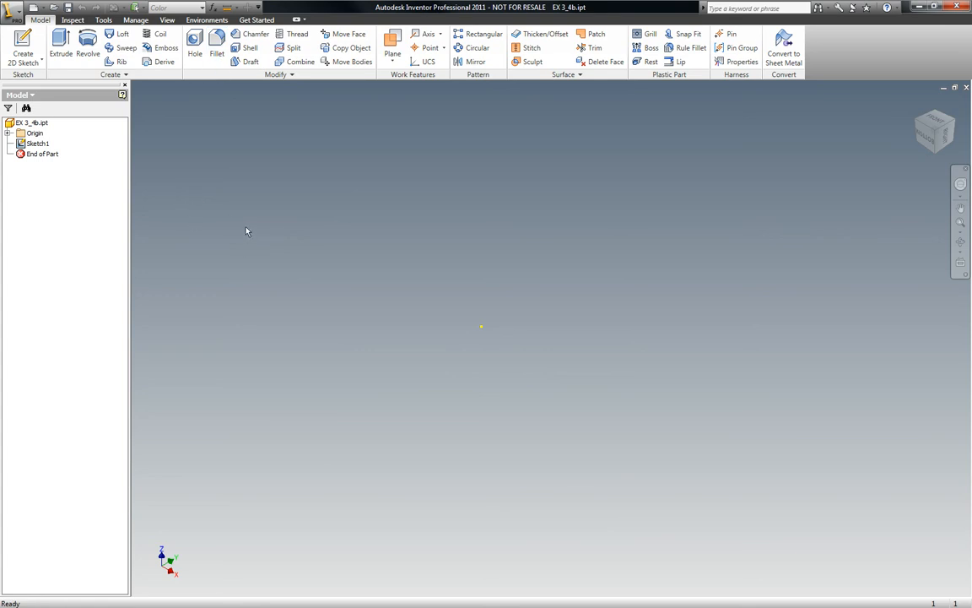
{"action": "right_click", "coordinate": [222, 230]}
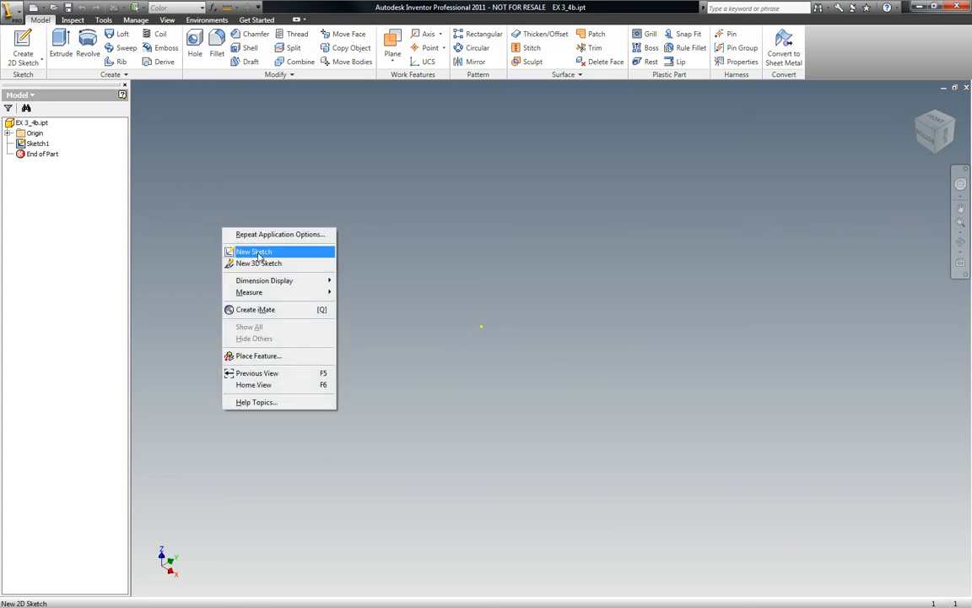
{"action": "left_click", "coordinate": [388, 234]}
{"action": "right_click", "coordinate": [39, 143]}
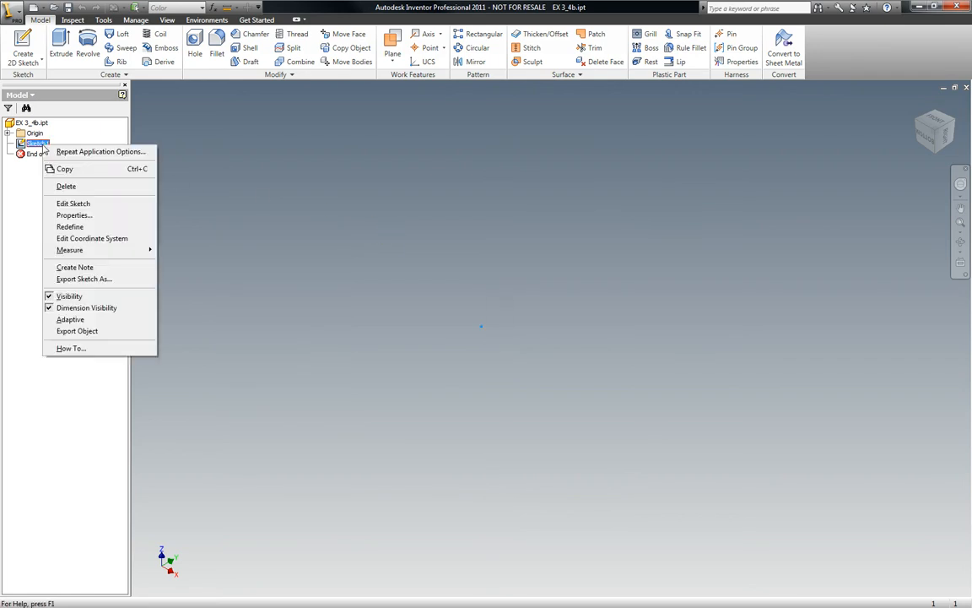
{"action": "left_click", "coordinate": [84, 203]}
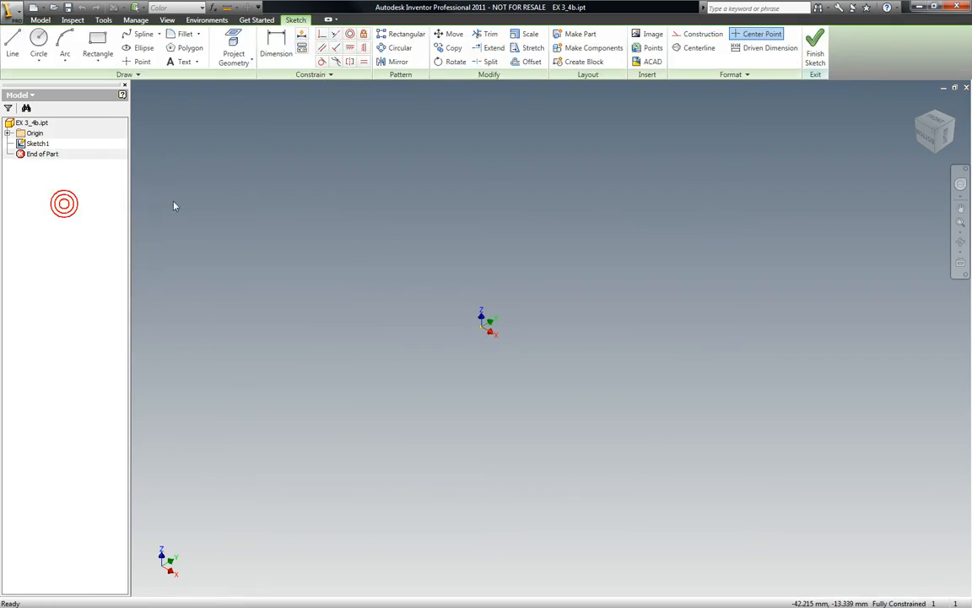
{"action": "left_click", "coordinate": [934, 119]}
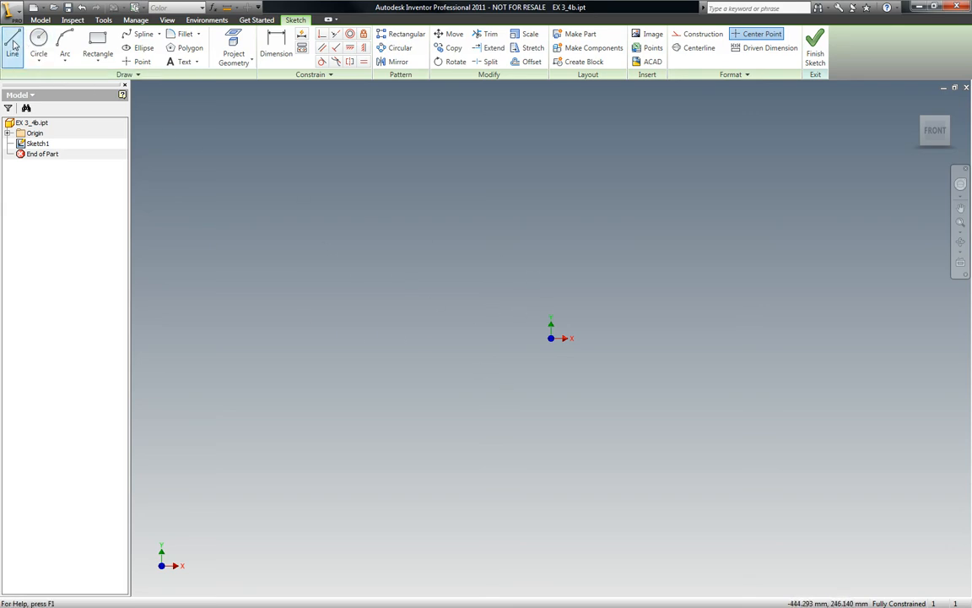
Step: Draw a horizontal line about 1540 mm long just above the origin, starting to its left
{"action": "left_click", "coordinate": [14, 45]}
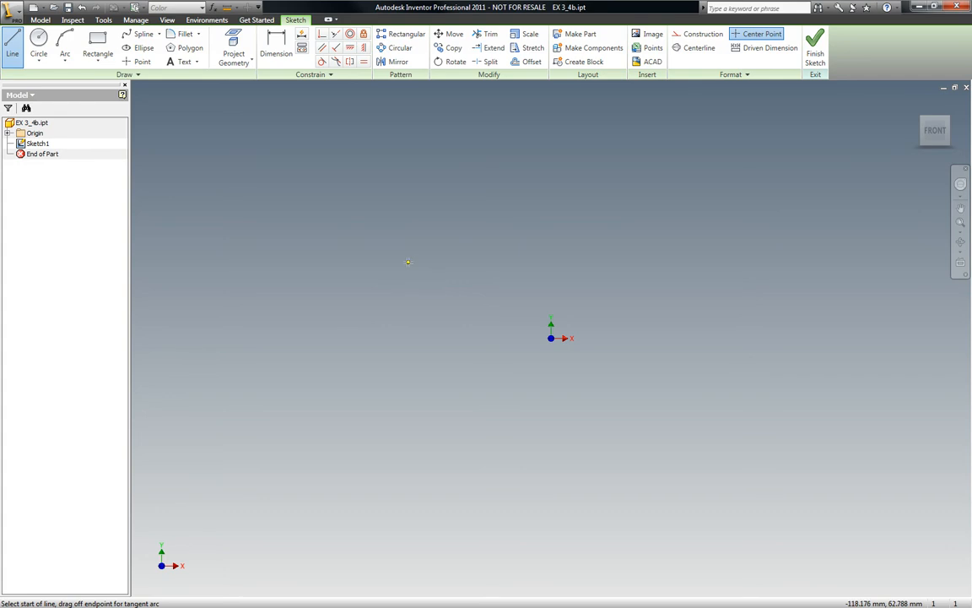
{"action": "left_click", "coordinate": [399, 254]}
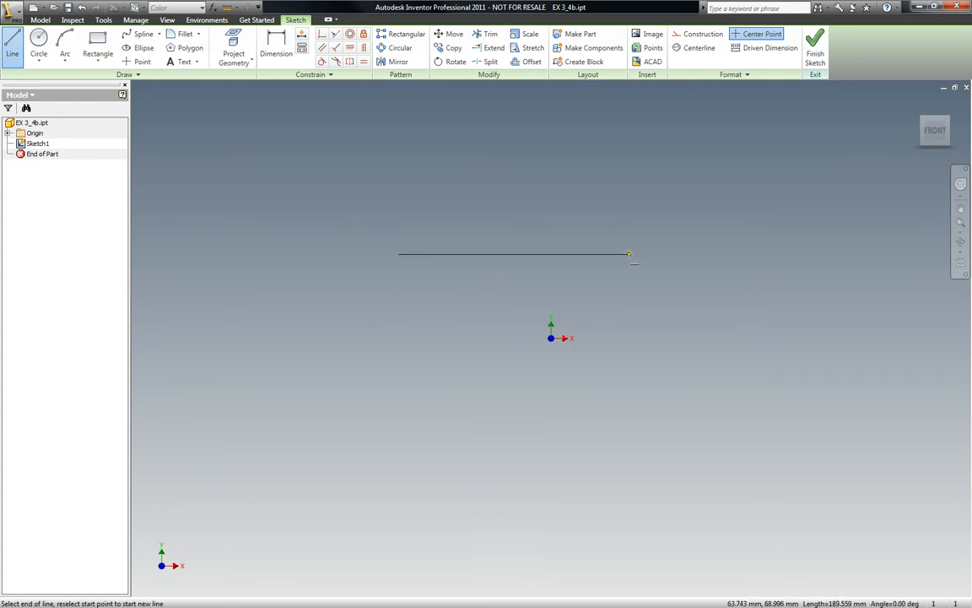
{"action": "scroll", "coordinate": [387, 291], "scroll_direction": "down", "scroll_amount": 5}
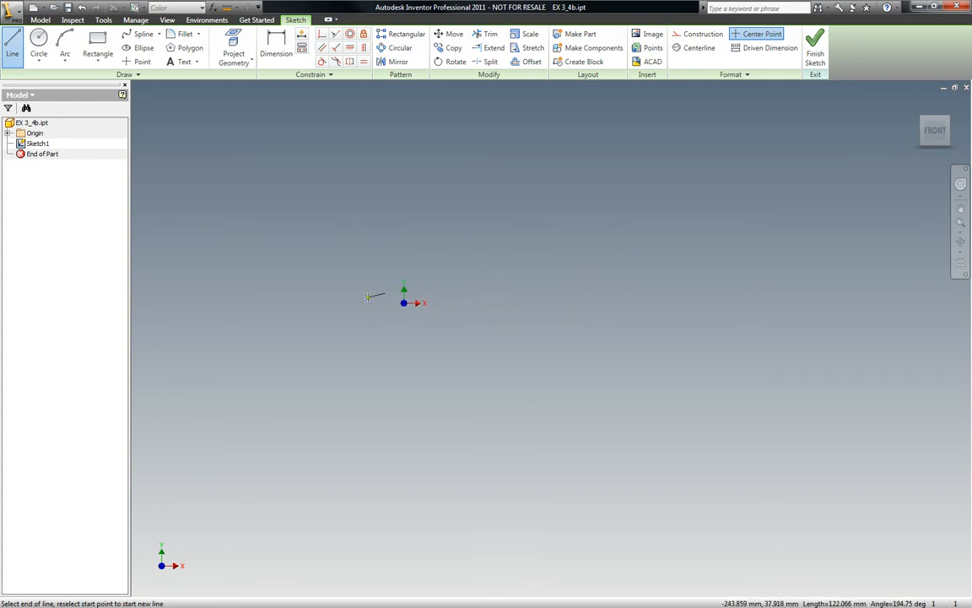
{"action": "left_click", "coordinate": [612, 293]}
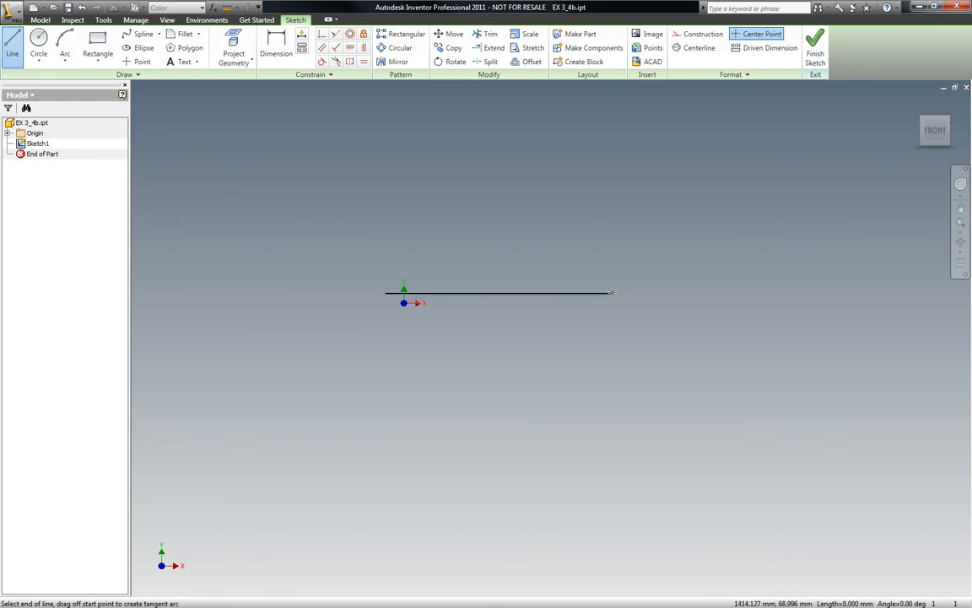
{"action": "key", "text": "Escape"}
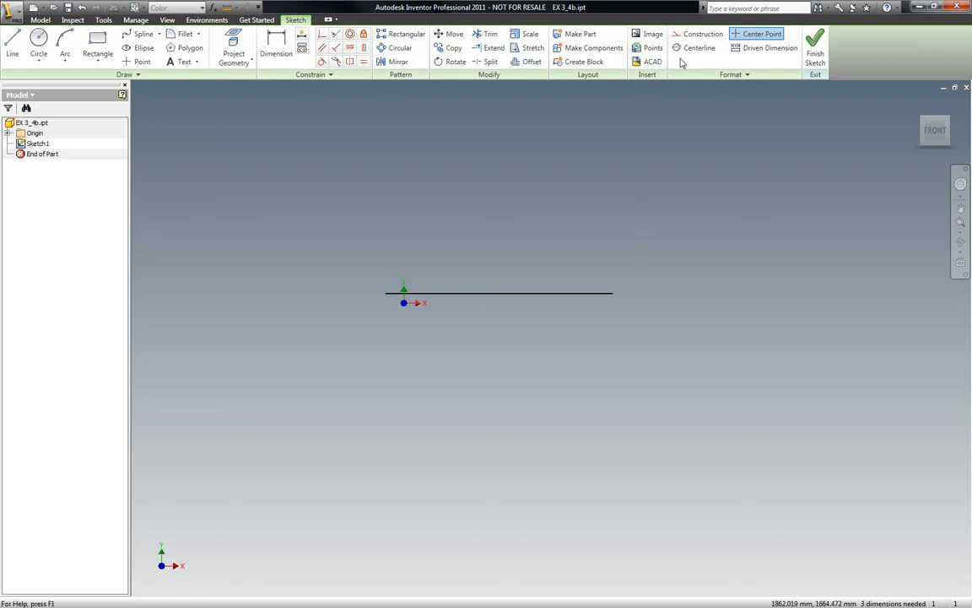
Step: Convert the horizontal line above the origin to construction geometry
{"action": "left_click", "coordinate": [541, 294]}
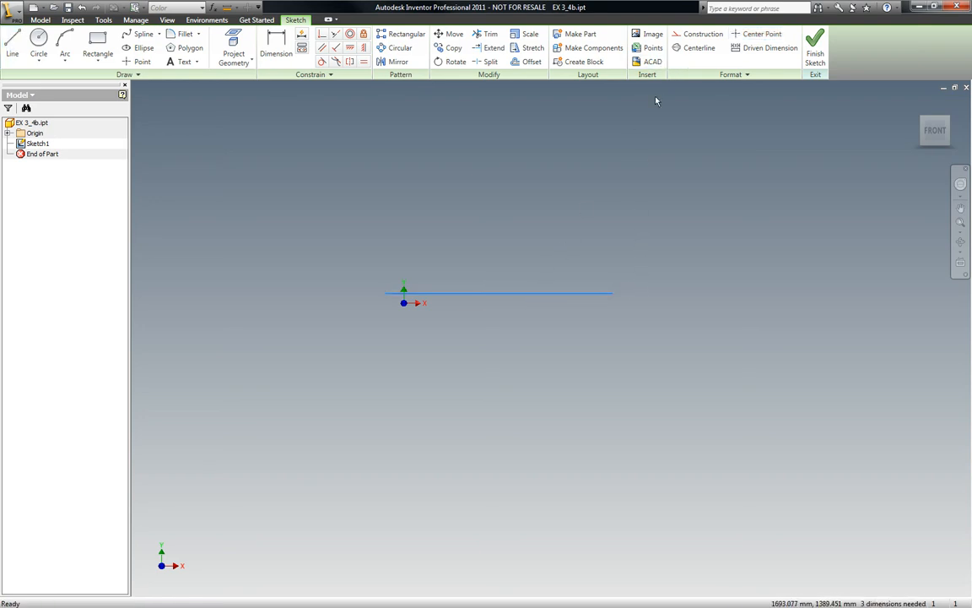
{"action": "left_click", "coordinate": [700, 34]}
{"action": "scroll", "coordinate": [498, 302], "scroll_direction": "down", "scroll_amount": 5}
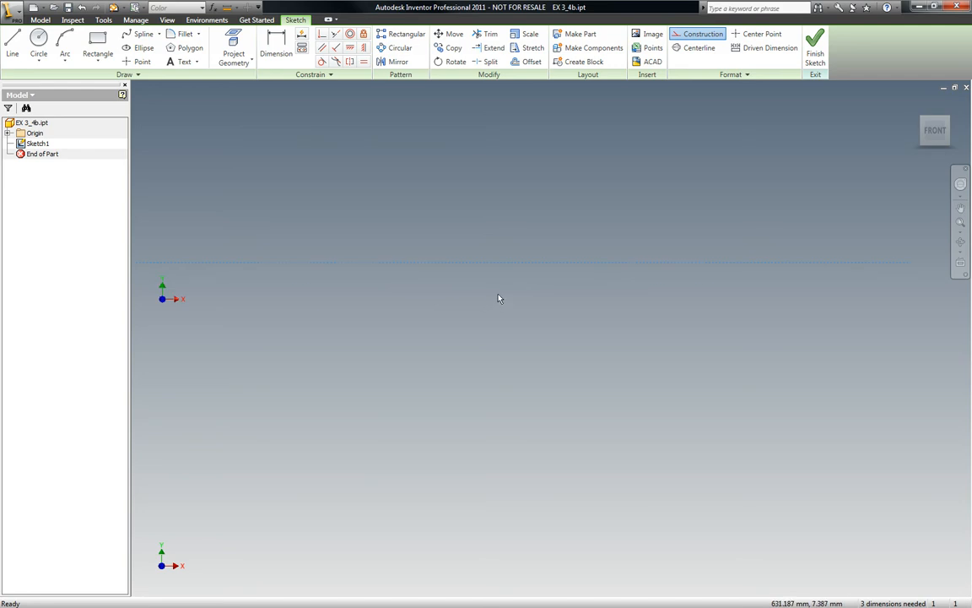
Step: Dimension the construction line's length below it and set the value to 80 mm
{"action": "left_click", "coordinate": [276, 47]}
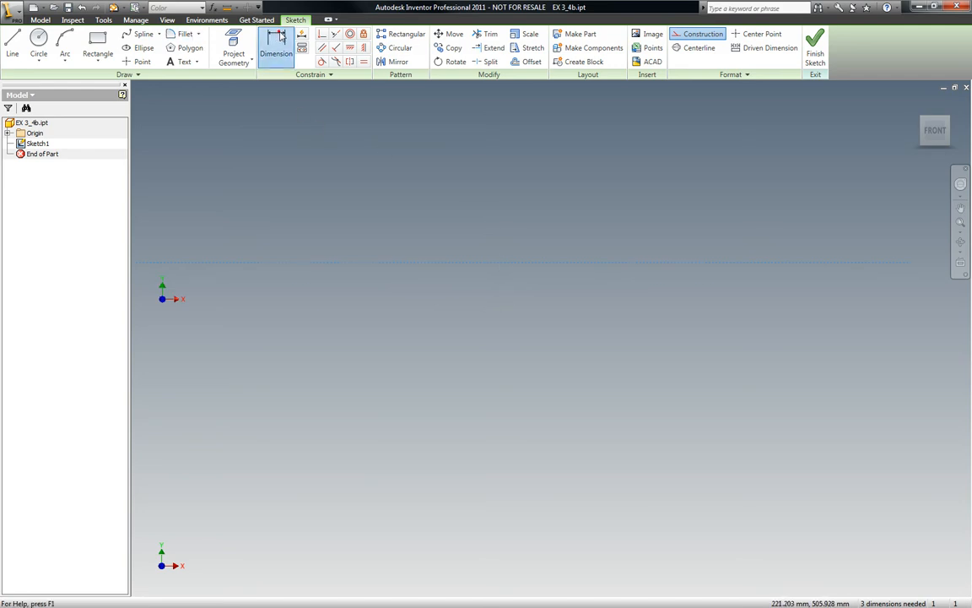
{"action": "left_click", "coordinate": [411, 263]}
{"action": "scroll", "coordinate": [383, 368], "scroll_direction": "up", "scroll_amount": 5}
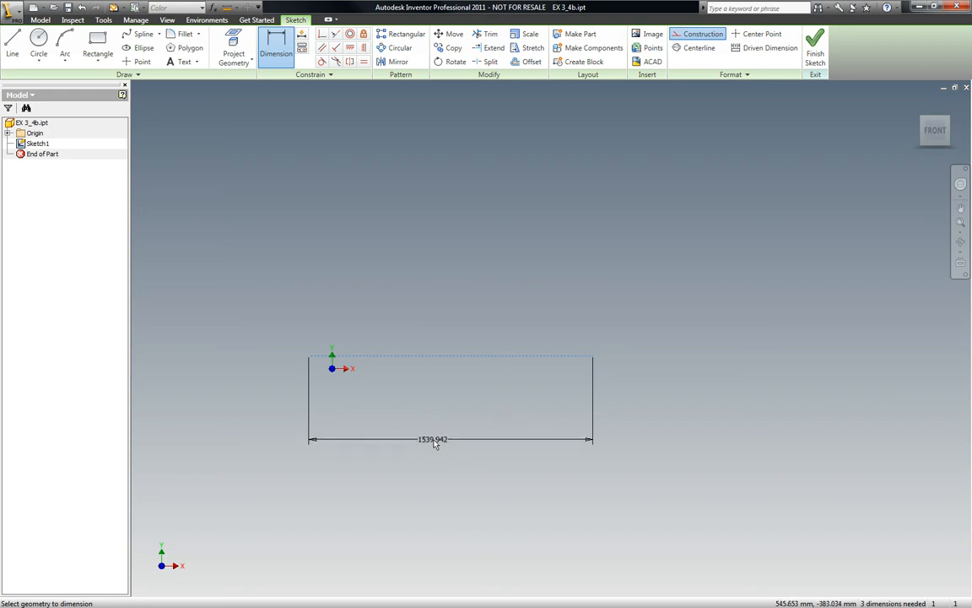
{"action": "left_click", "coordinate": [435, 445]}
{"action": "left_click", "coordinate": [434, 440]}
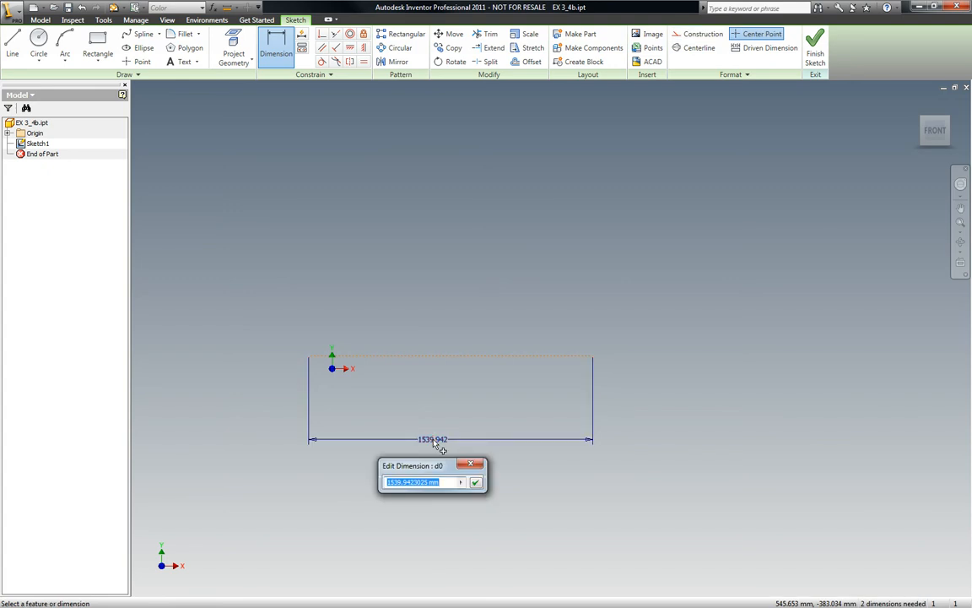
{"action": "type", "text": "80"}
{"action": "key", "text": "Return"}
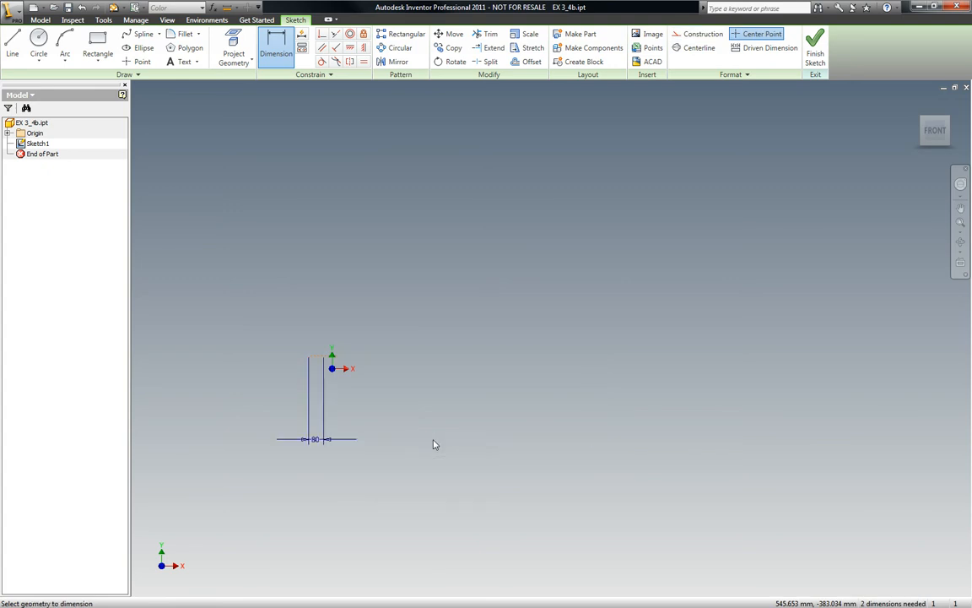
{"action": "scroll", "coordinate": [283, 386], "scroll_direction": "up", "scroll_amount": 5}
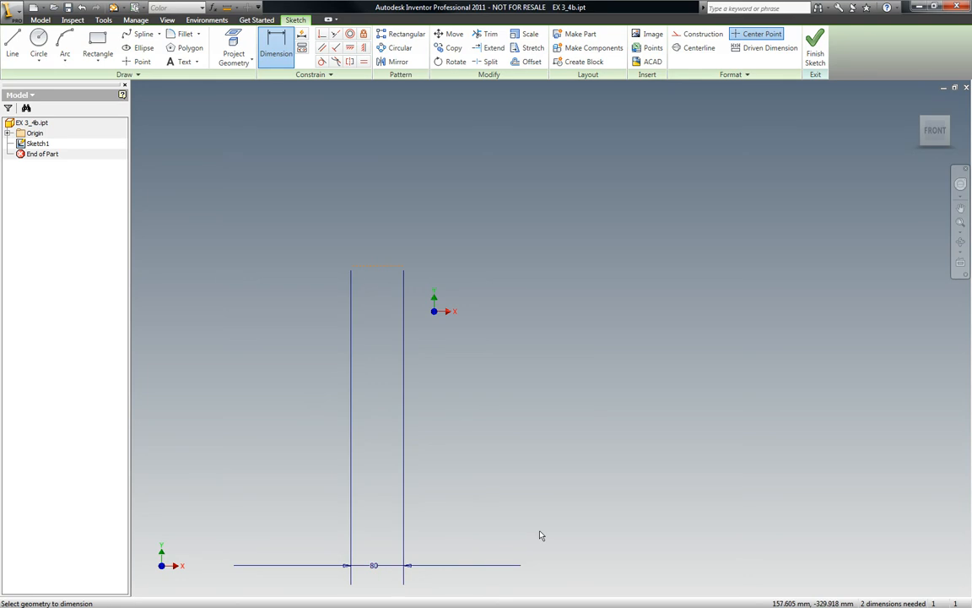
{"action": "key", "text": "Escape"}
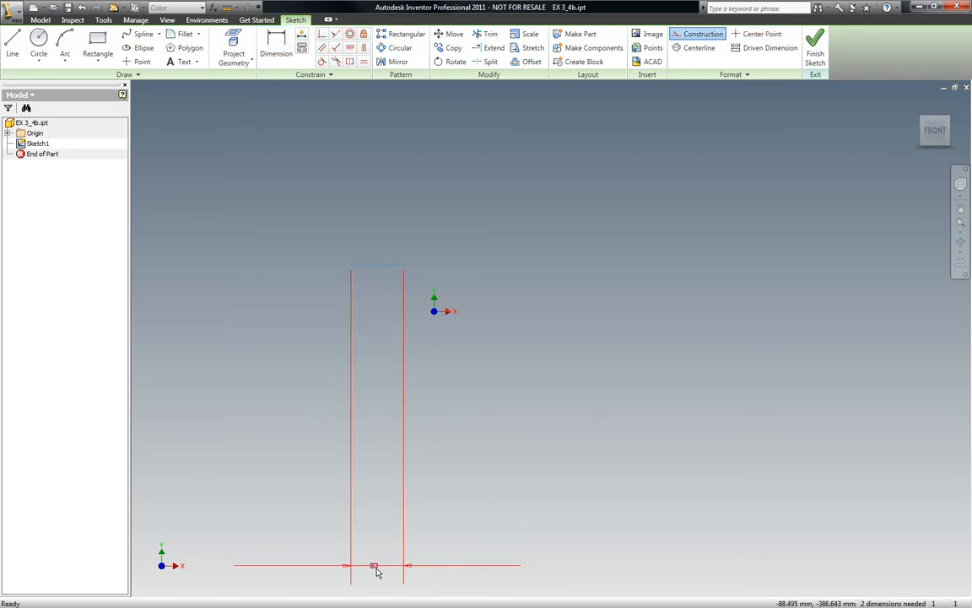
Step: Move the construction line's 80 mm dimension up close beneath the line
{"action": "left_click_drag", "start_coordinate": [373, 570], "coordinate": [386, 295]}
{"action": "scroll", "coordinate": [388, 276], "scroll_direction": "down", "scroll_amount": 5}
{"action": "scroll", "coordinate": [494, 221], "scroll_direction": "up", "scroll_amount": 3}
{"action": "scroll", "coordinate": [458, 184], "scroll_direction": "down", "scroll_amount": 4}
{"action": "scroll", "coordinate": [523, 245], "scroll_direction": "up", "scroll_amount": 2}
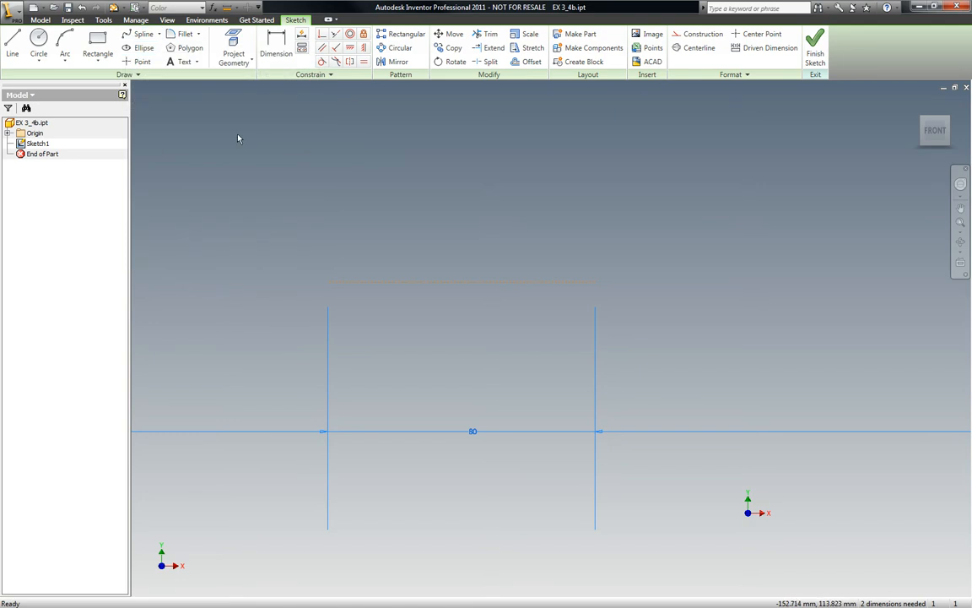
Step: Offset the construction line upward by about 31 mm to create a solid parallel line
{"action": "scroll", "coordinate": [374, 260], "scroll_direction": "up", "scroll_amount": 4}
{"action": "scroll", "coordinate": [405, 256], "scroll_direction": "down", "scroll_amount": 5}
{"action": "scroll", "coordinate": [407, 258], "scroll_direction": "up", "scroll_amount": 2}
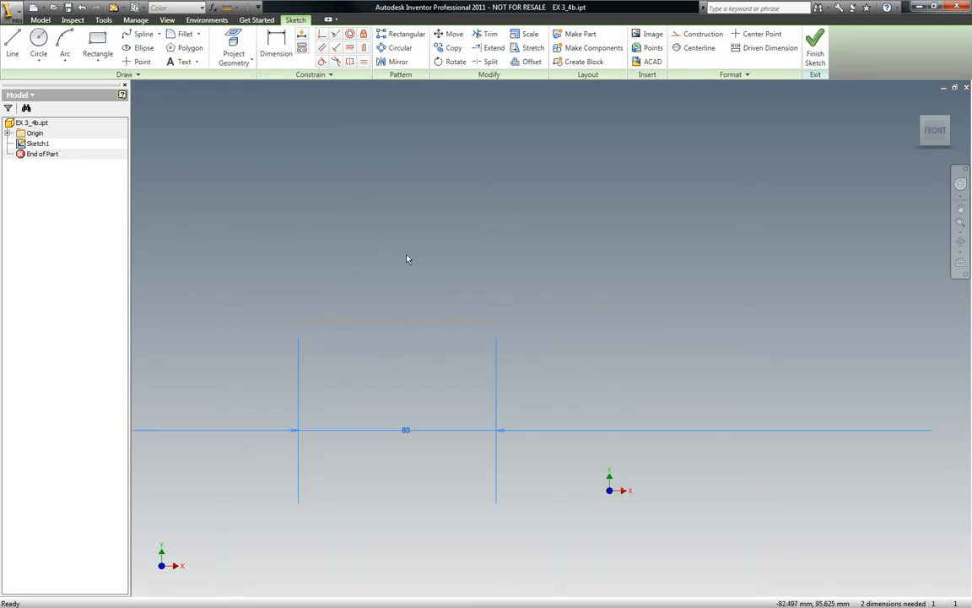
{"action": "left_click", "coordinate": [530, 61]}
{"action": "left_click", "coordinate": [379, 320]}
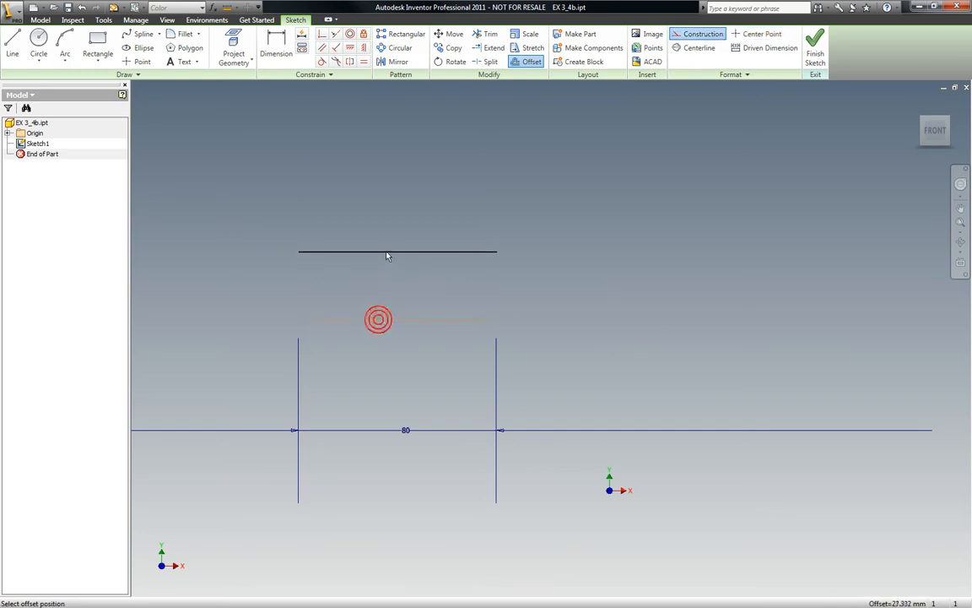
{"action": "left_click", "coordinate": [386, 243]}
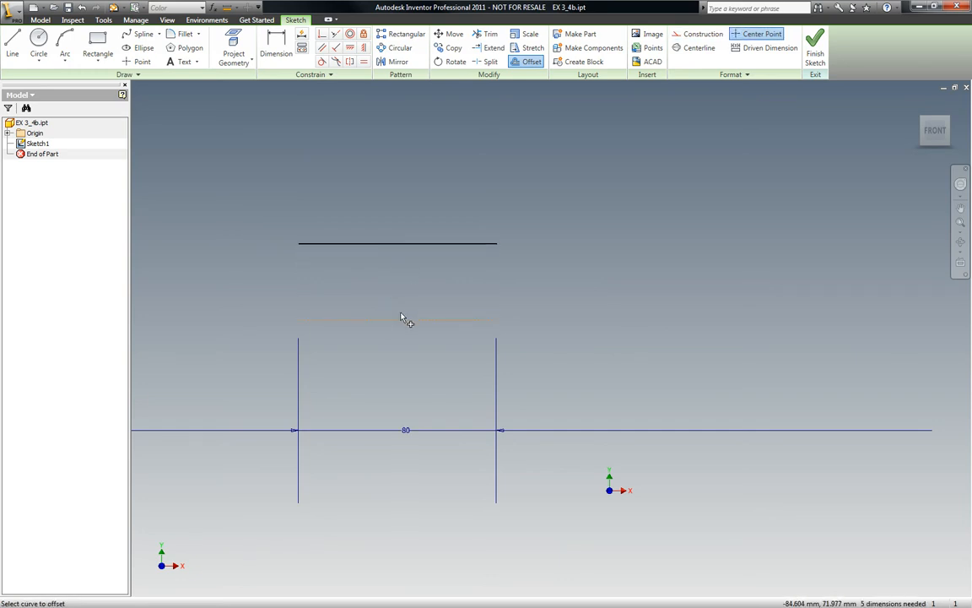
{"action": "key", "text": "Escape"}
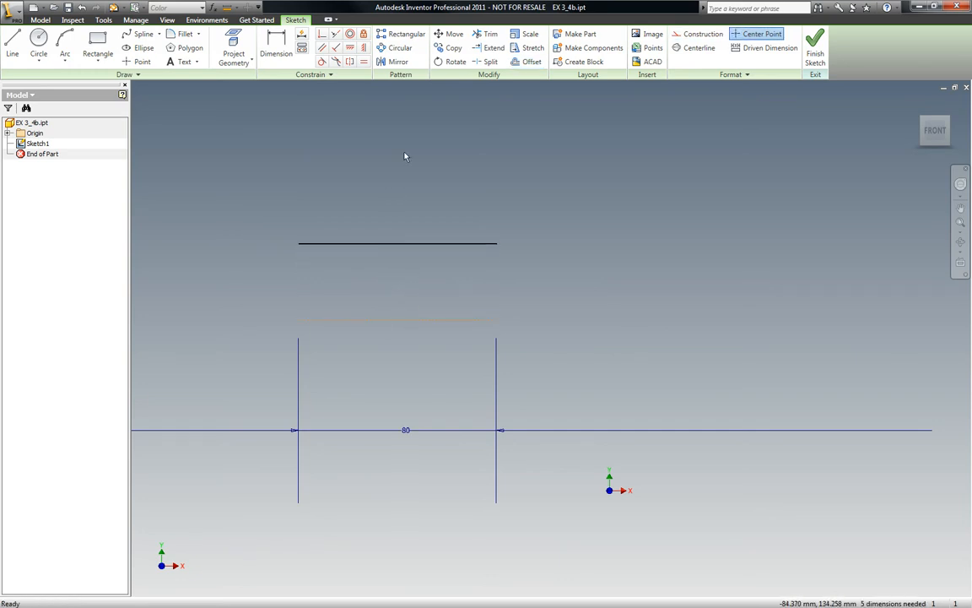
Step: Offset the construction line downward by about 30 mm to create a second solid parallel line
{"action": "left_click", "coordinate": [529, 62]}
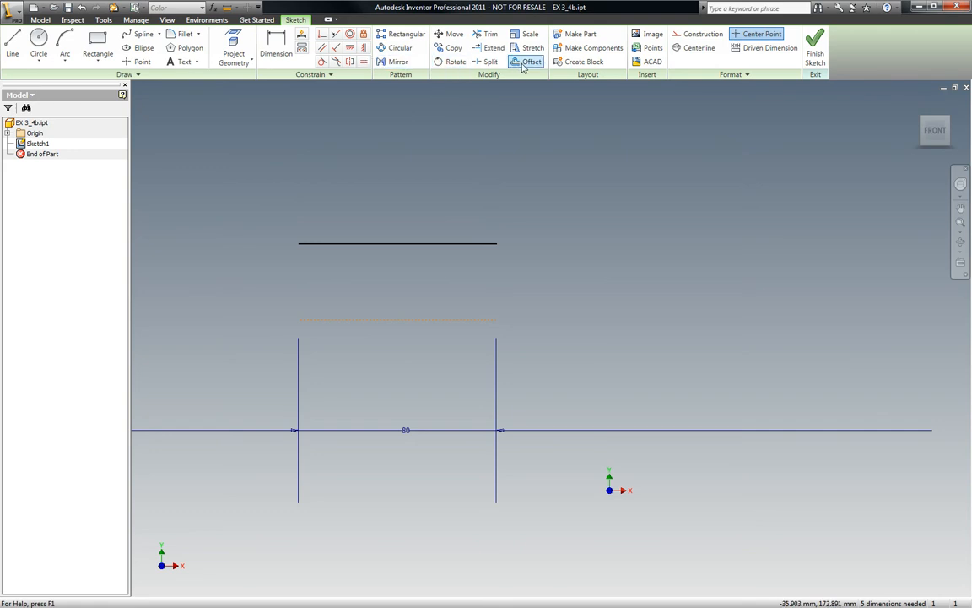
{"action": "left_click", "coordinate": [381, 318]}
{"action": "left_click", "coordinate": [381, 393]}
{"action": "key", "text": "Escape"}
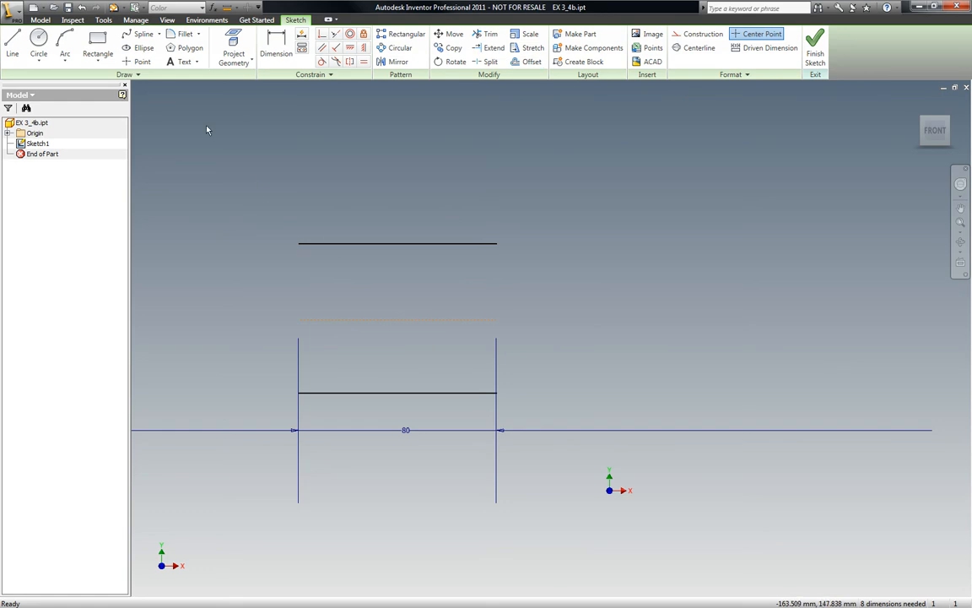
Step: Dimension the vertical distance between the left endpoints of the upper line and the construction line, setting it to 30 mm
{"action": "left_click", "coordinate": [301, 34]}
{"action": "key", "text": "Escape"}
{"action": "left_click", "coordinate": [270, 40]}
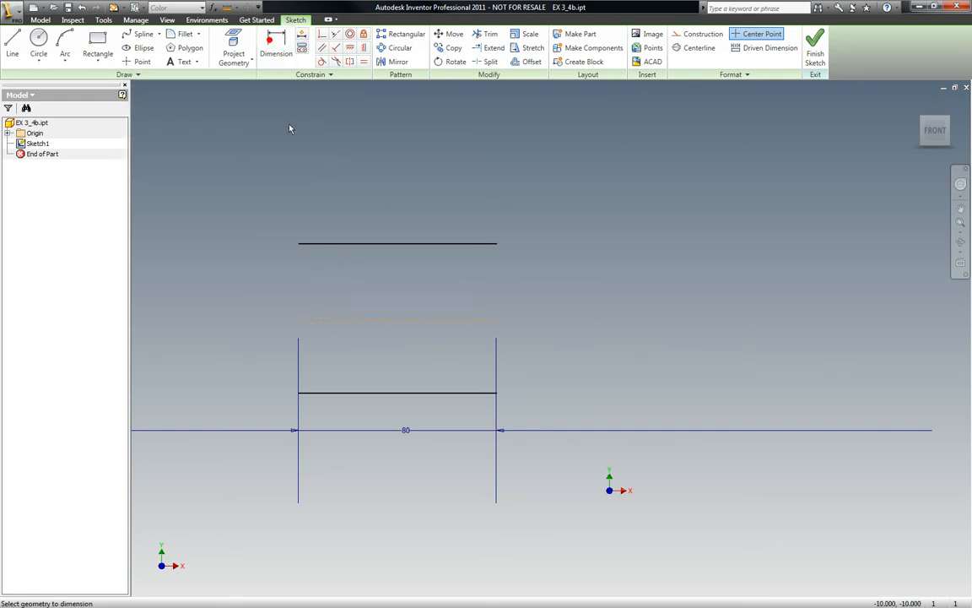
{"action": "left_click", "coordinate": [298, 244]}
{"action": "left_click", "coordinate": [299, 319]}
{"action": "left_click", "coordinate": [211, 281]}
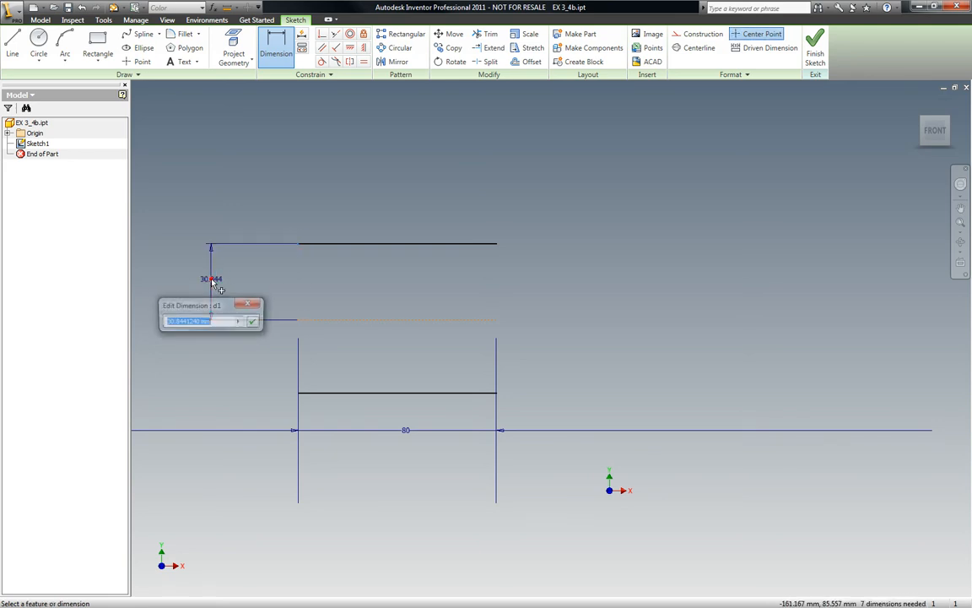
{"action": "type", "text": "30"}
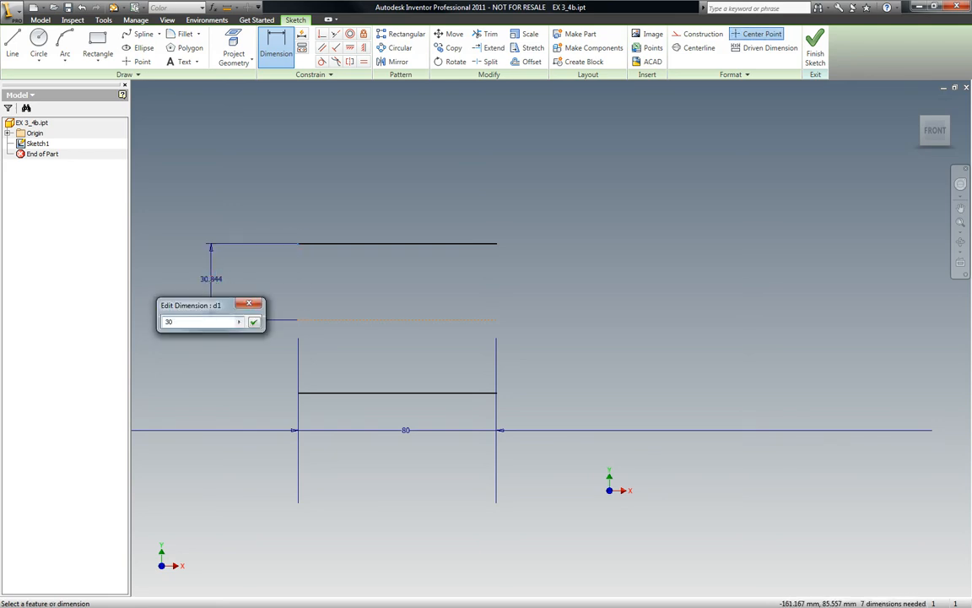
{"action": "key", "text": "Return"}
Step: Dimension the distance between the left endpoints of the lower line and the construction line, linking its value to dimension d1
{"action": "double_click", "coordinate": [212, 281]}
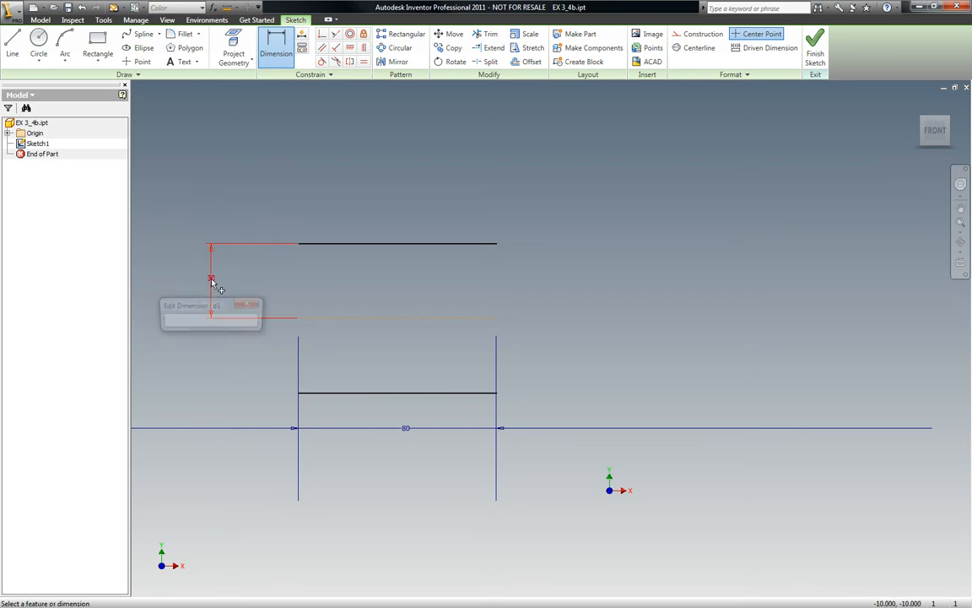
{"action": "left_click", "coordinate": [248, 303]}
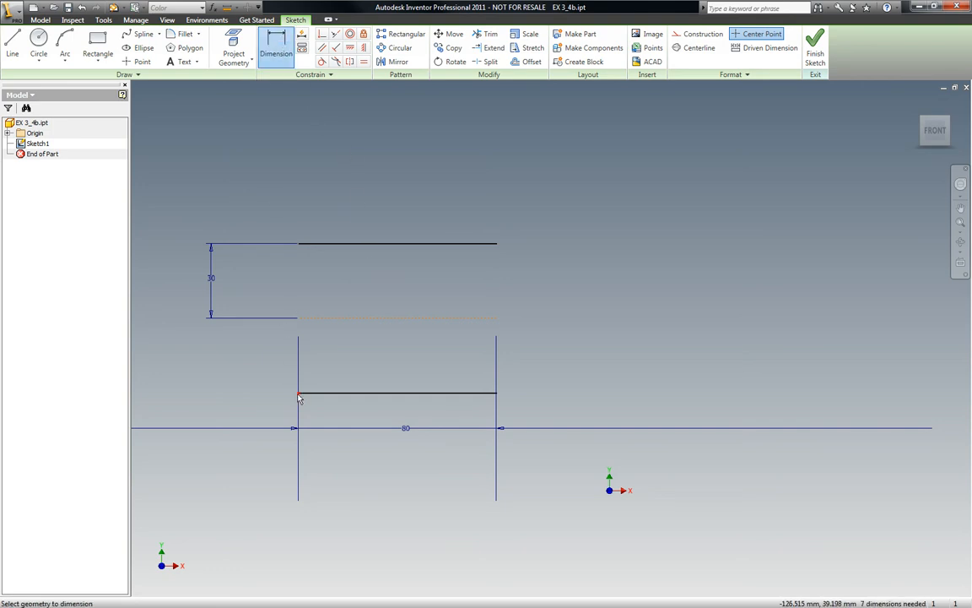
{"action": "left_click", "coordinate": [298, 319]}
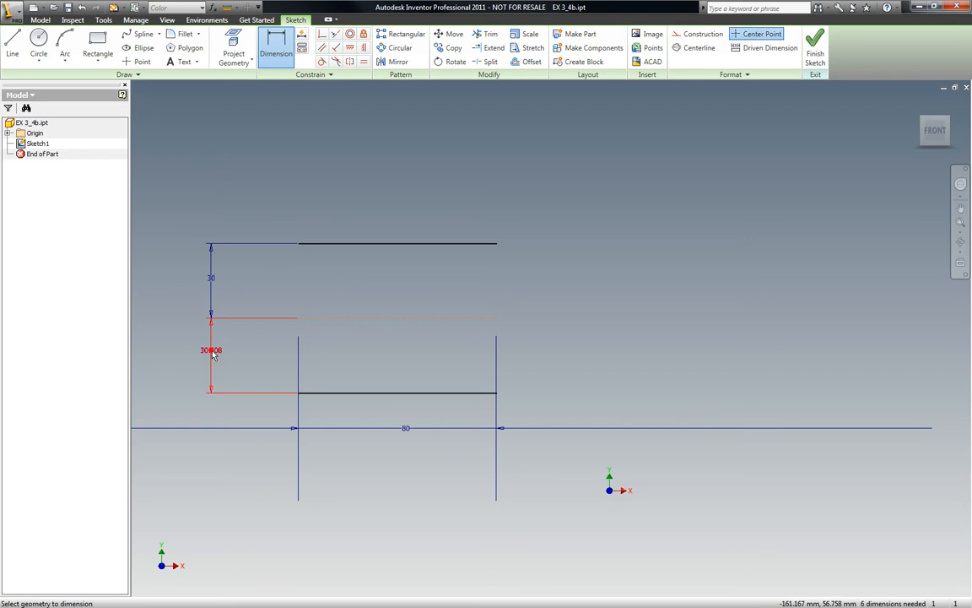
{"action": "left_click", "coordinate": [213, 352]}
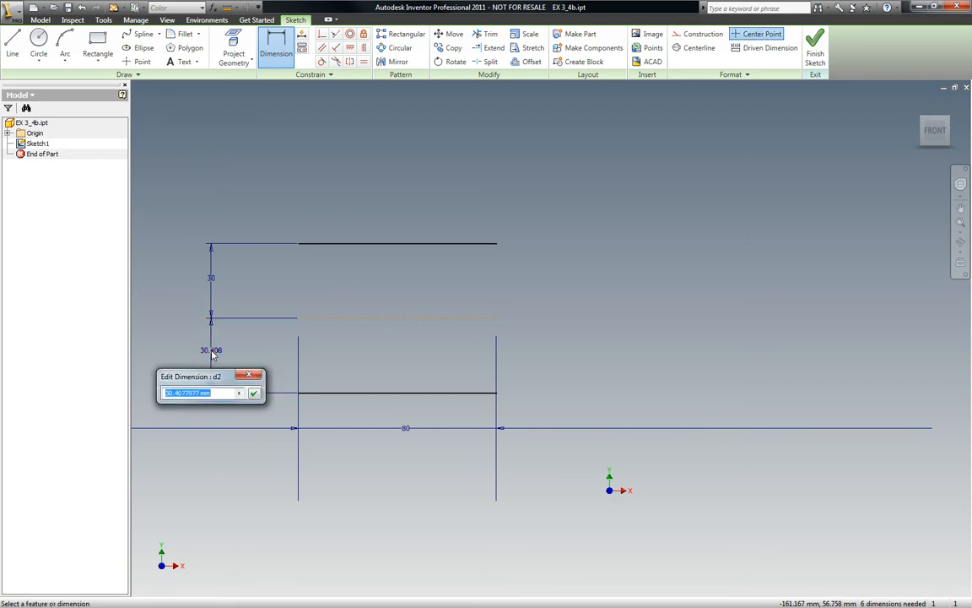
{"action": "type", "text": "d1"}
{"action": "key", "text": "Return"}
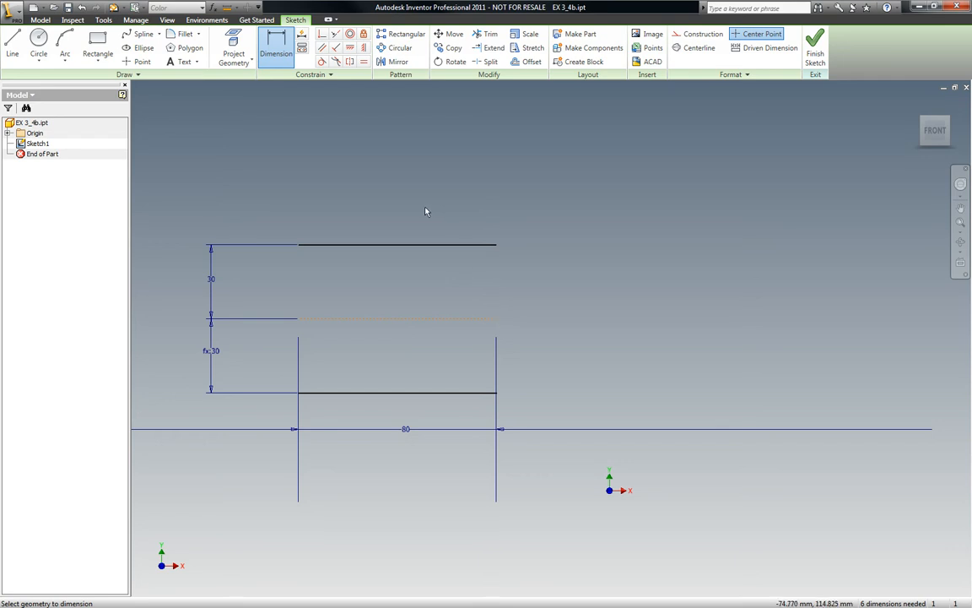
Step: Draw a circle about 29 mm in diameter centred on the construction line's right endpoint
{"action": "left_click", "coordinate": [38, 43]}
{"action": "left_click", "coordinate": [496, 319]}
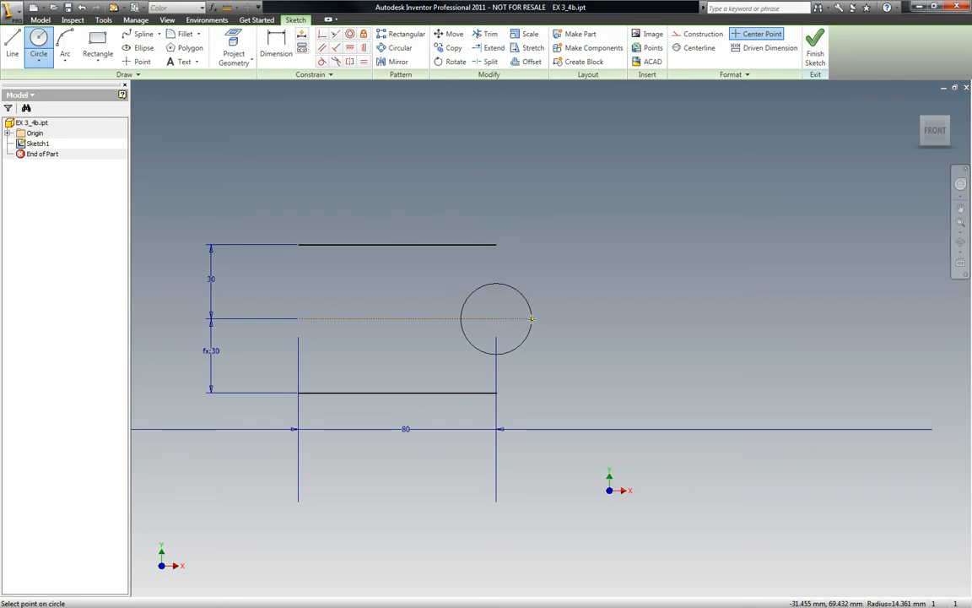
{"action": "left_click", "coordinate": [532, 319]}
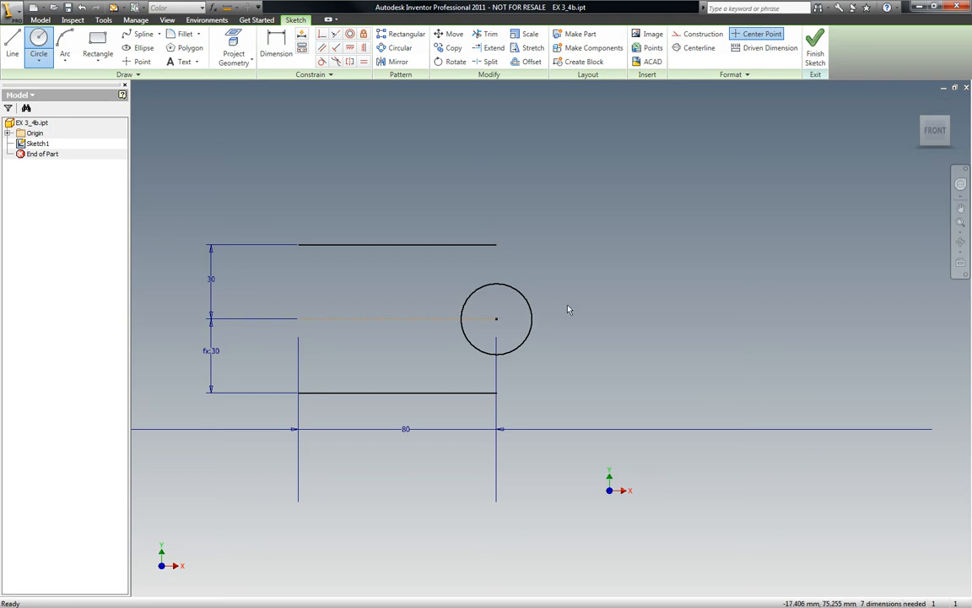
{"action": "key", "text": "Escape"}
Step: Dimension the circle's diameter and set it to 20 mm
{"action": "left_click", "coordinate": [285, 39]}
{"action": "left_click", "coordinate": [525, 300]}
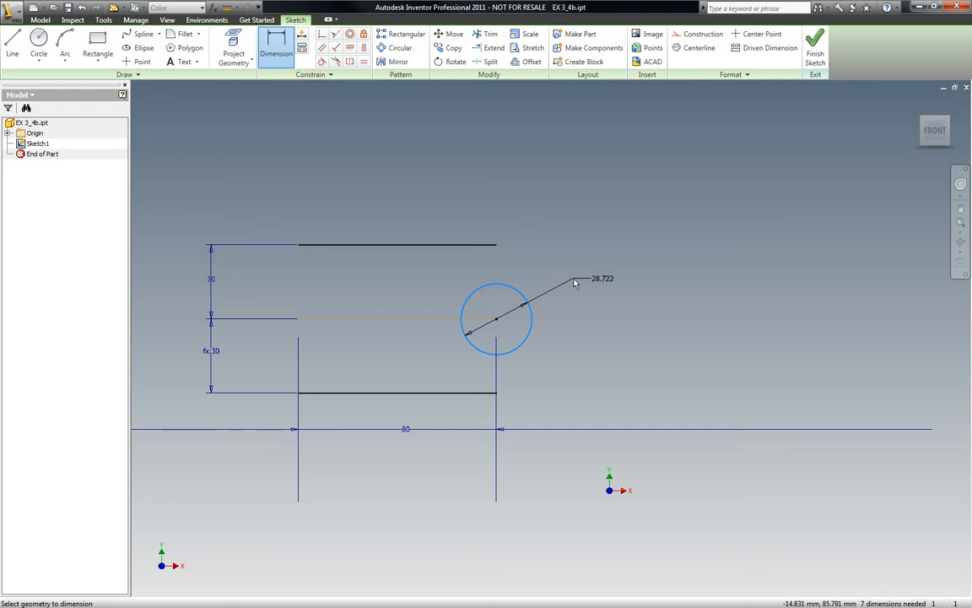
{"action": "left_click", "coordinate": [574, 282]}
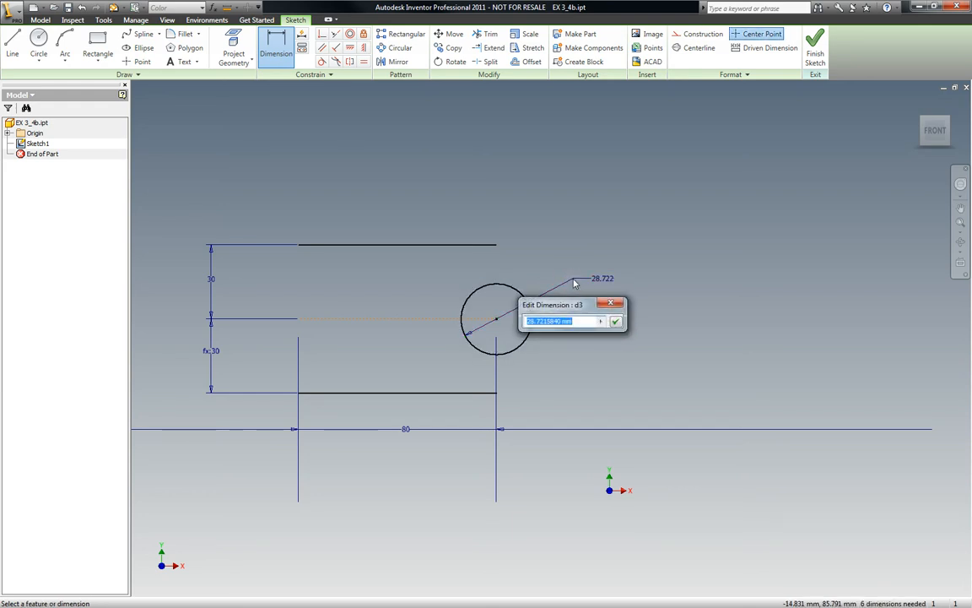
{"action": "type", "text": "20"}
{"action": "key", "text": "Return"}
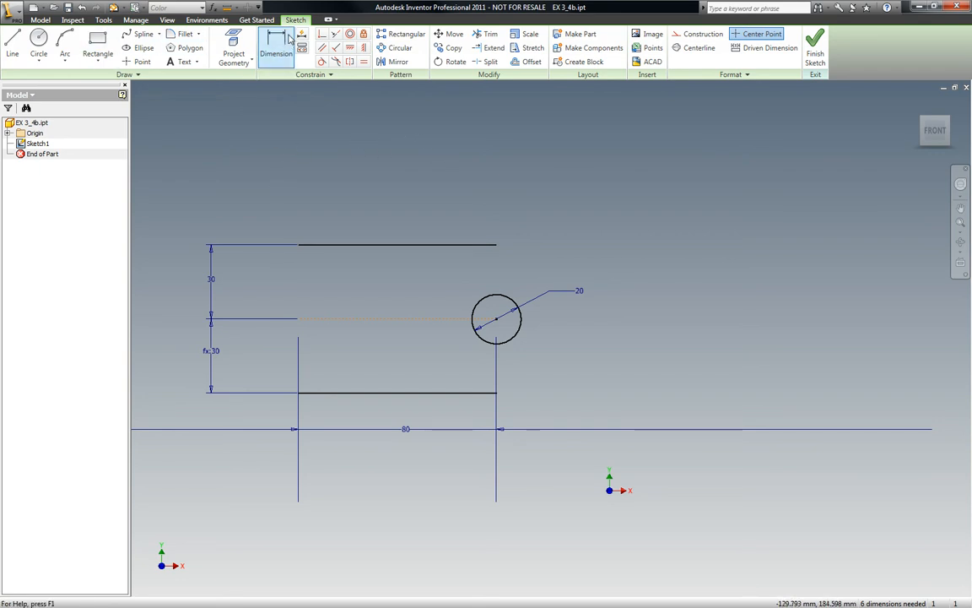
Step: Dimension the upper line's length above it and set the value to 40 mm
{"action": "left_click", "coordinate": [341, 245]}
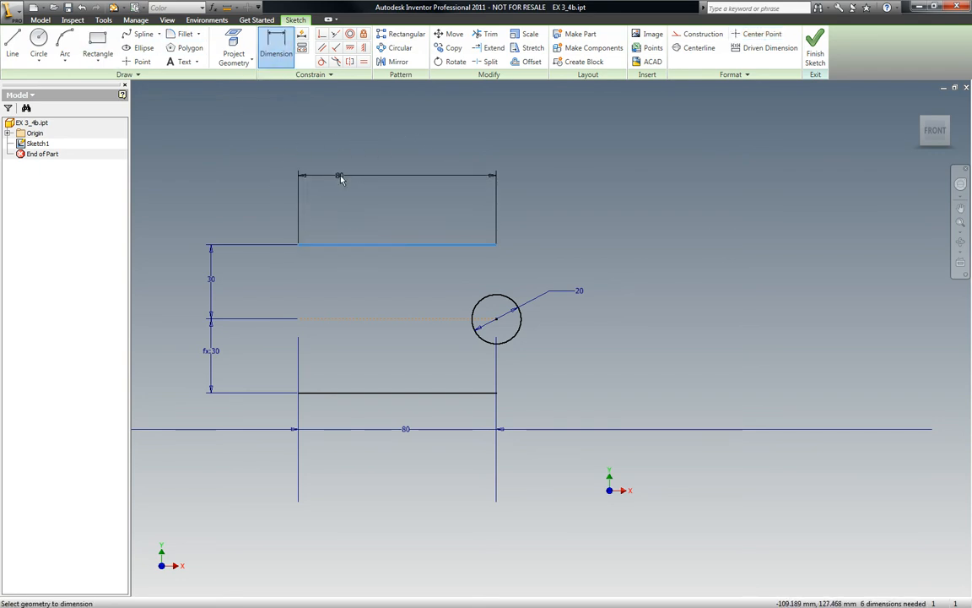
{"action": "left_click", "coordinate": [342, 175]}
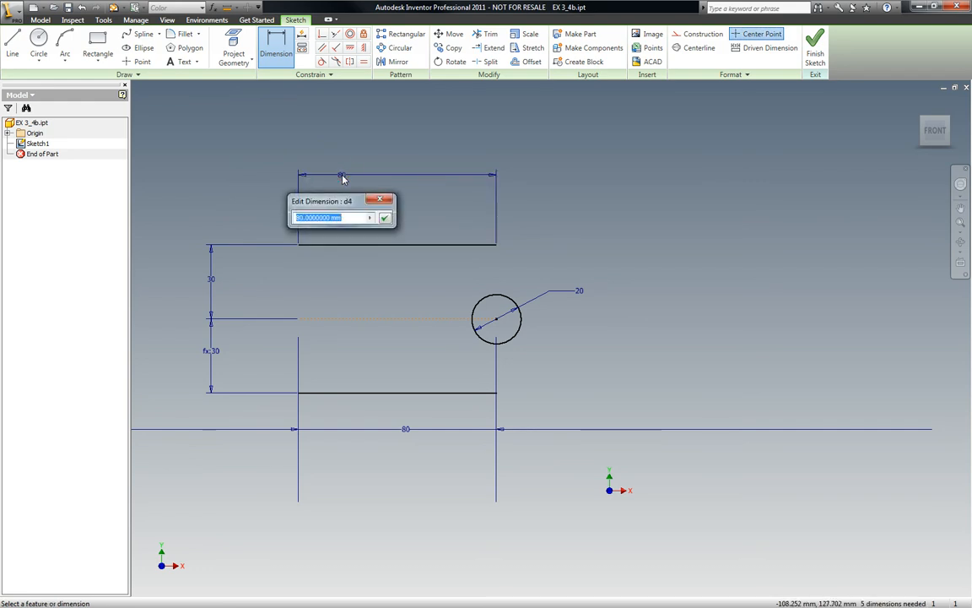
{"action": "type", "text": "40"}
{"action": "key", "text": "Return"}
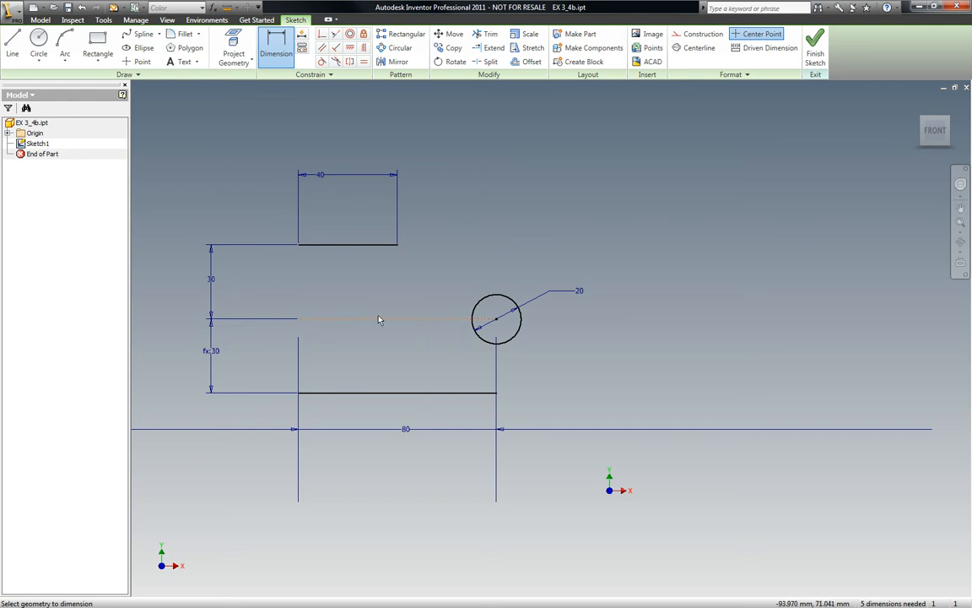
Step: Try an equal constraint between the upper and lower lines, and undo it
{"action": "left_click", "coordinate": [363, 63]}
{"action": "left_click", "coordinate": [345, 244]}
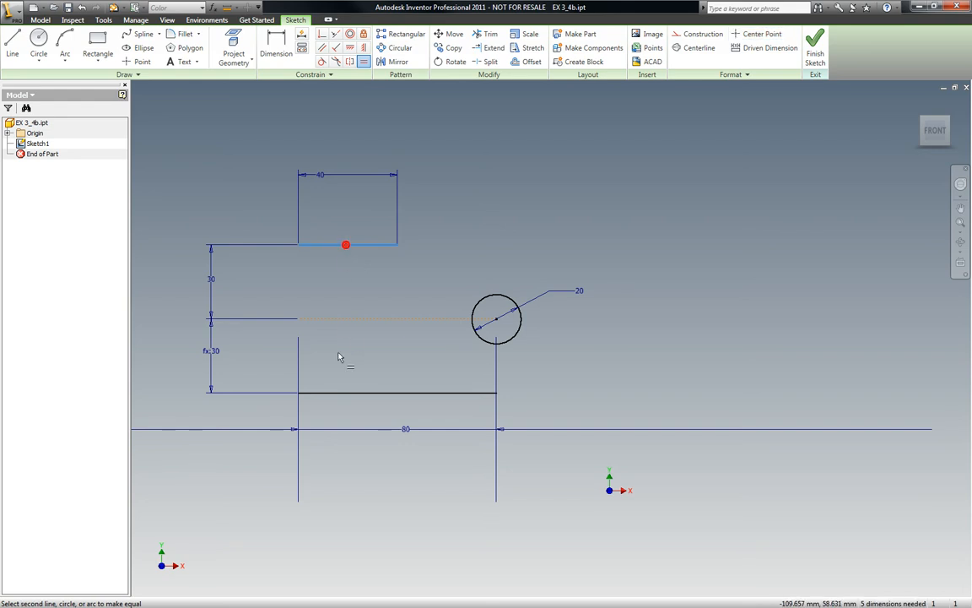
{"action": "left_click", "coordinate": [336, 393]}
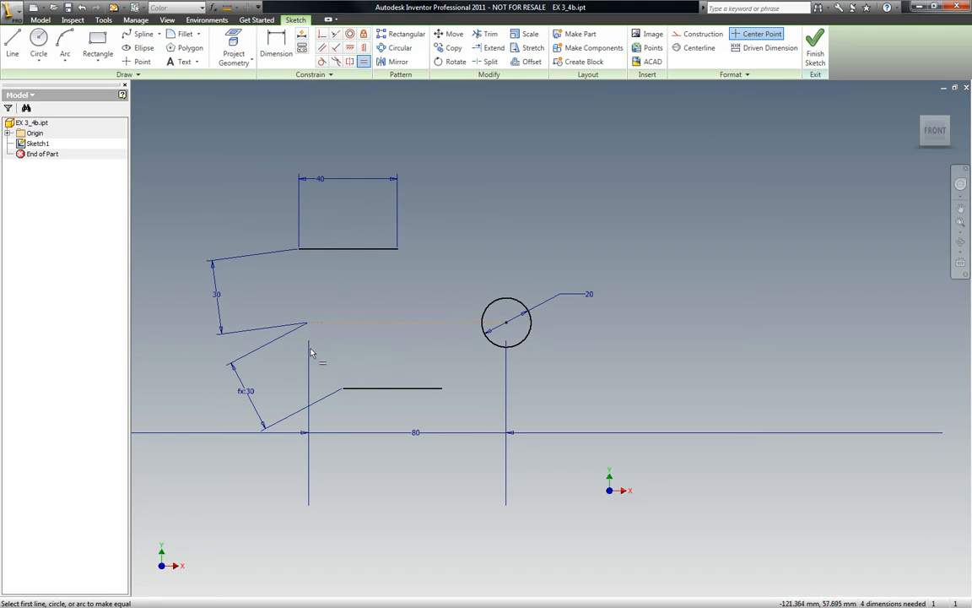
{"action": "left_click", "coordinate": [83, 6]}
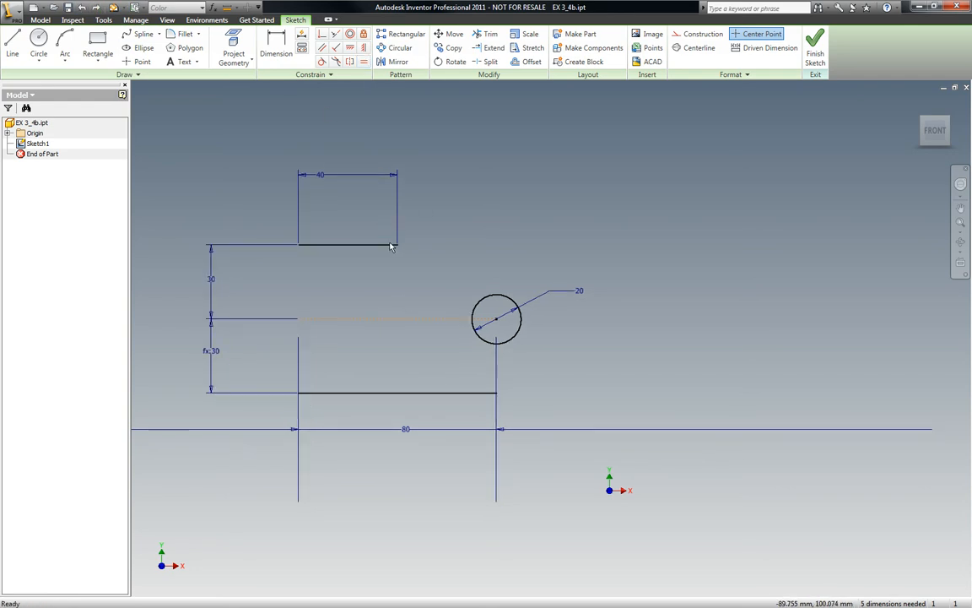
Step: Draw a sloping line about 48 mm long from the upper line's right endpoint to the circle's upper-right edge
{"action": "left_click", "coordinate": [13, 44]}
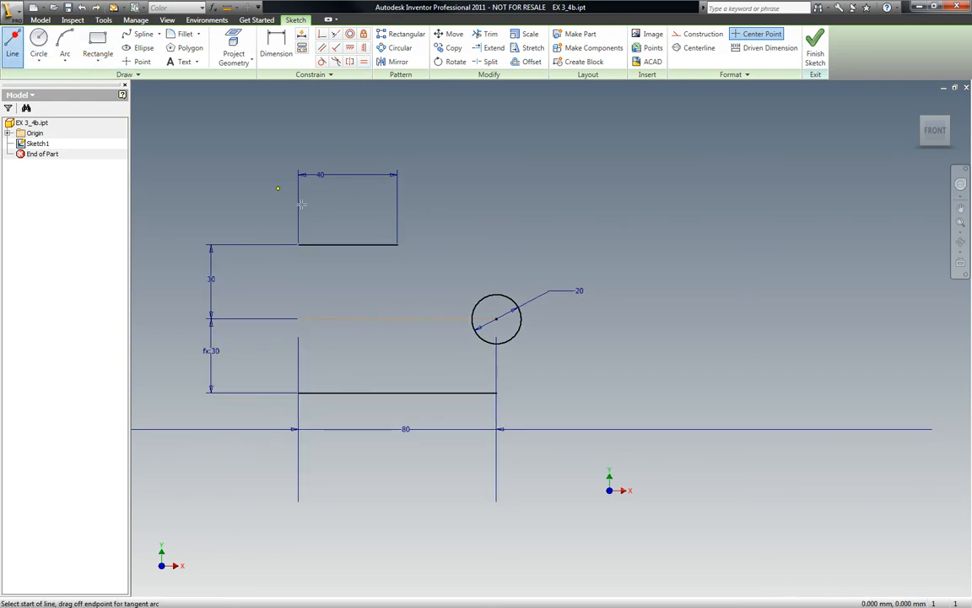
{"action": "left_click", "coordinate": [397, 244]}
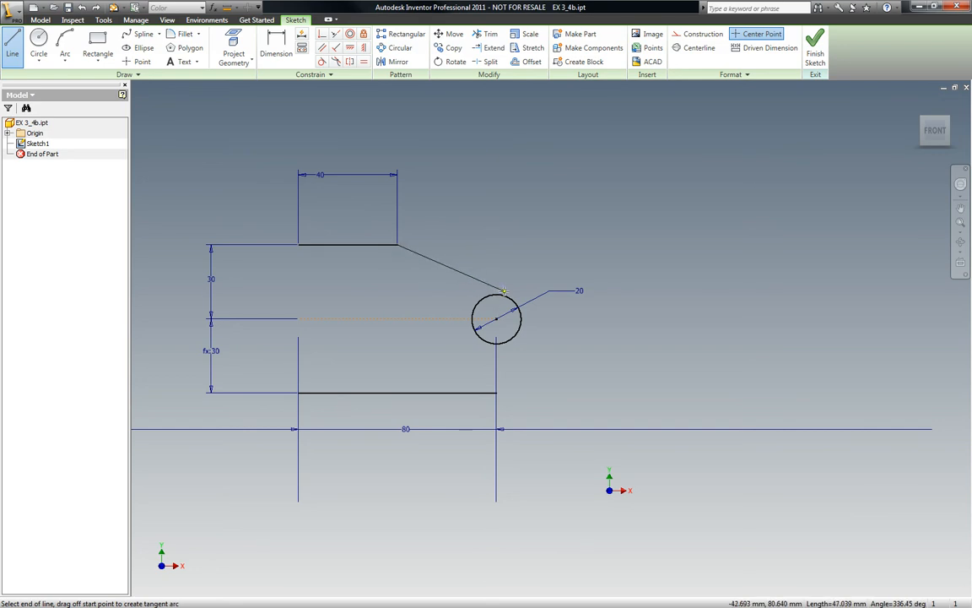
{"action": "scroll", "coordinate": [508, 293], "scroll_direction": "down", "scroll_amount": 10}
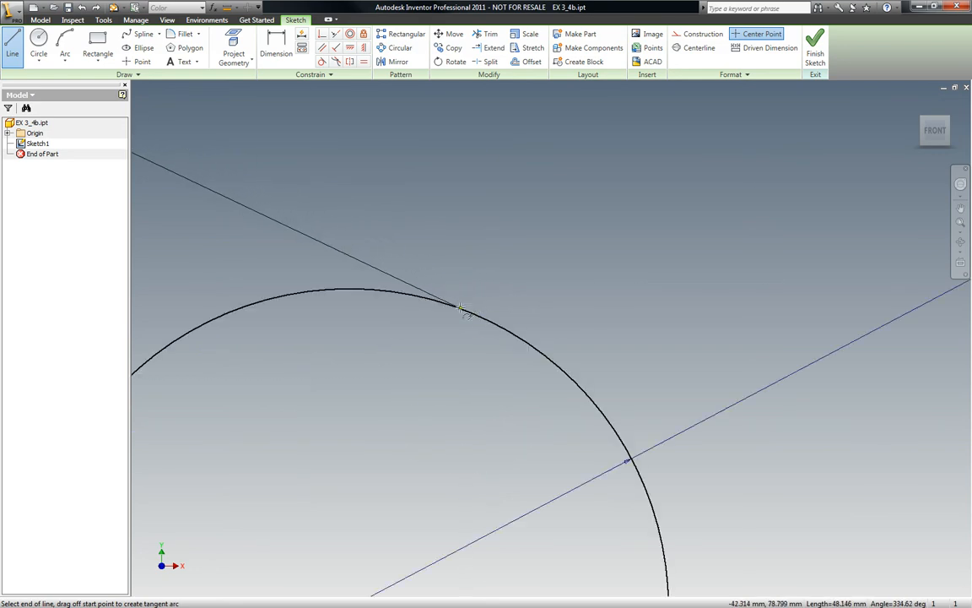
{"action": "key", "text": "Escape"}
{"action": "left_click", "coordinate": [455, 305]}
{"action": "key", "text": "Escape"}
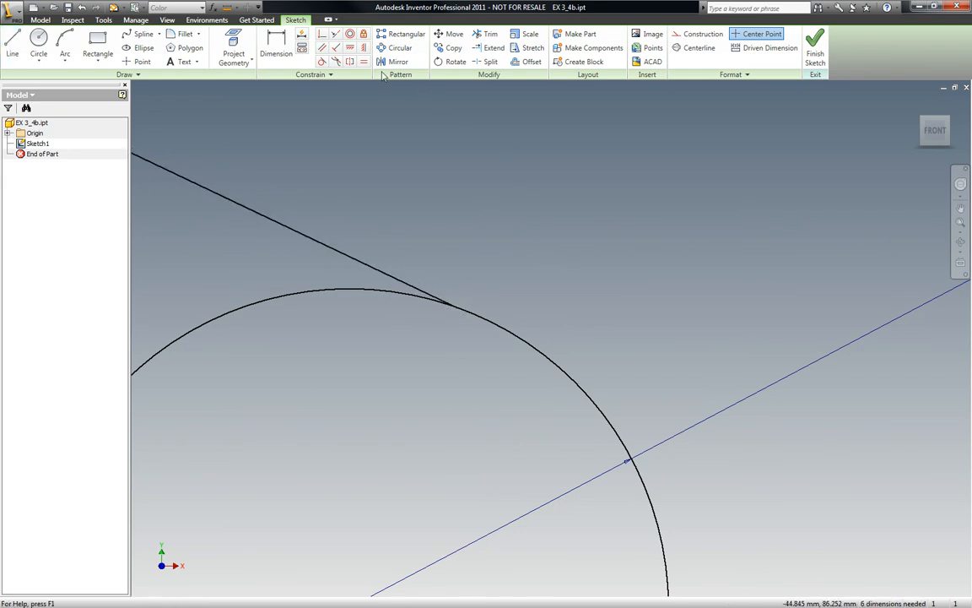
Step: Apply a tangent constraint between the sloping line and the circle
{"action": "left_click", "coordinate": [322, 62]}
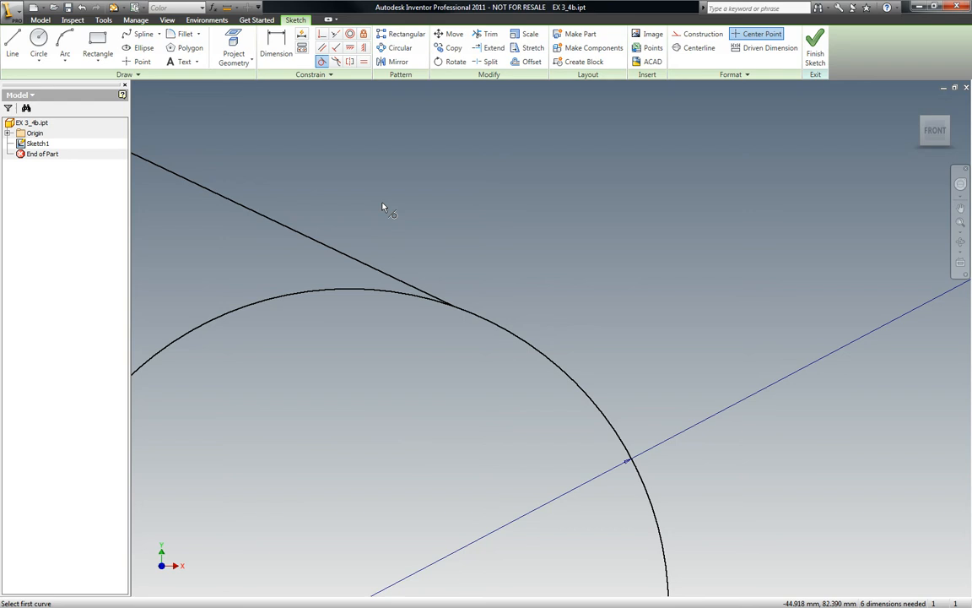
{"action": "left_click", "coordinate": [351, 289]}
{"action": "left_click", "coordinate": [367, 264]}
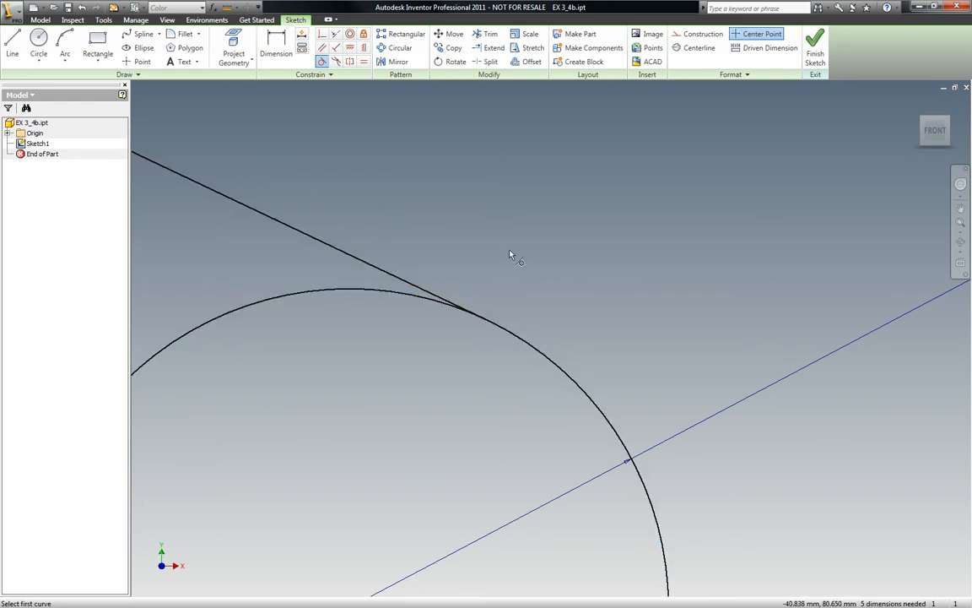
{"action": "scroll", "coordinate": [567, 291], "scroll_direction": "up", "scroll_amount": 5}
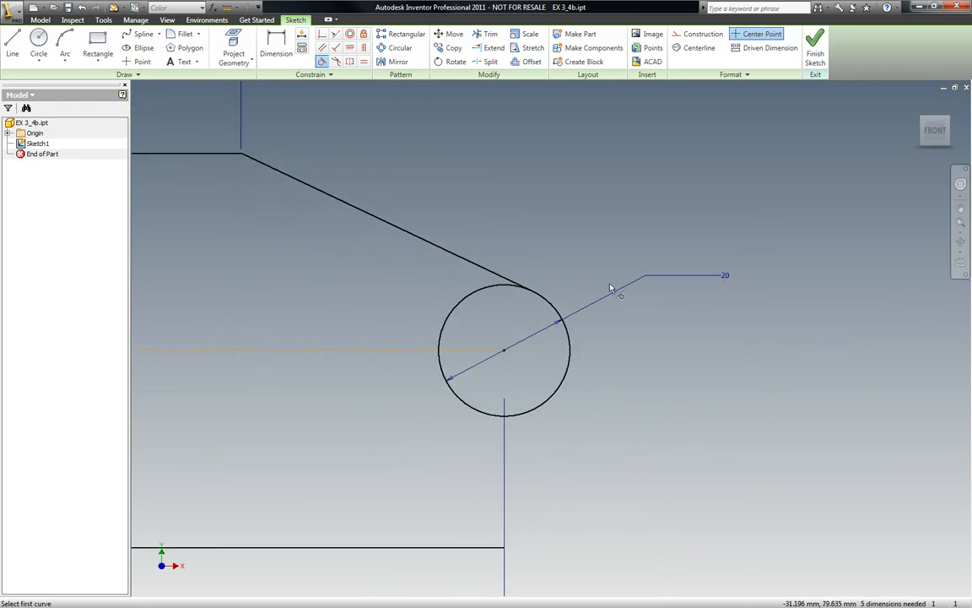
{"action": "scroll", "coordinate": [624, 329], "scroll_direction": "up", "scroll_amount": 3}
{"action": "key", "text": "Escape"}
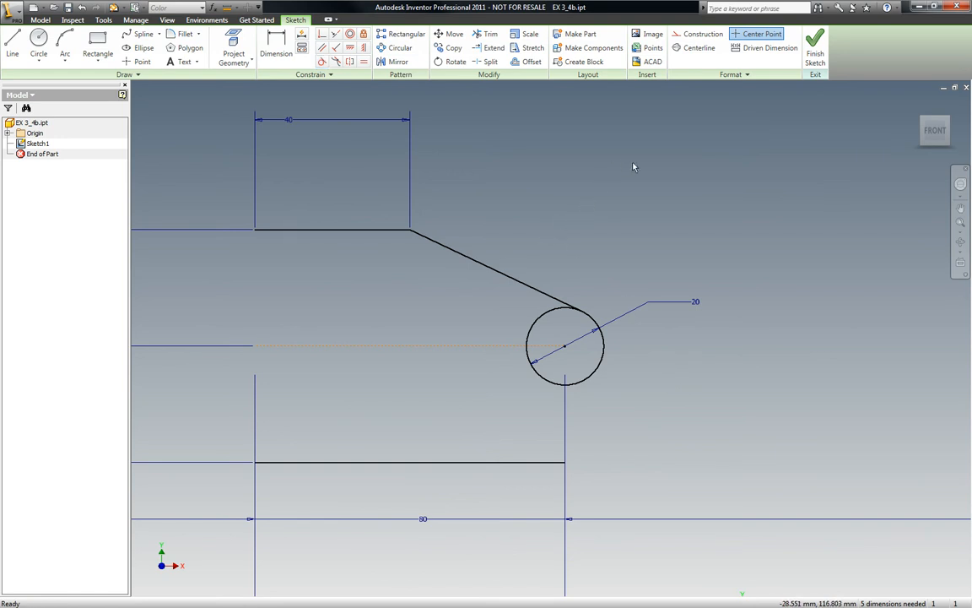
{"action": "scroll", "coordinate": [501, 153], "scroll_direction": "up", "scroll_amount": 2}
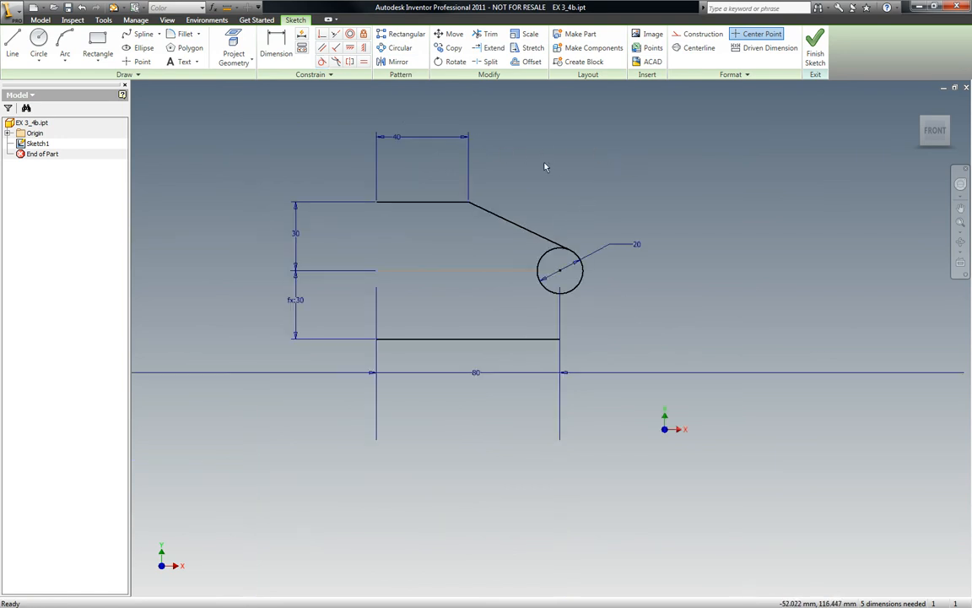
{"action": "left_click", "coordinate": [278, 44]}
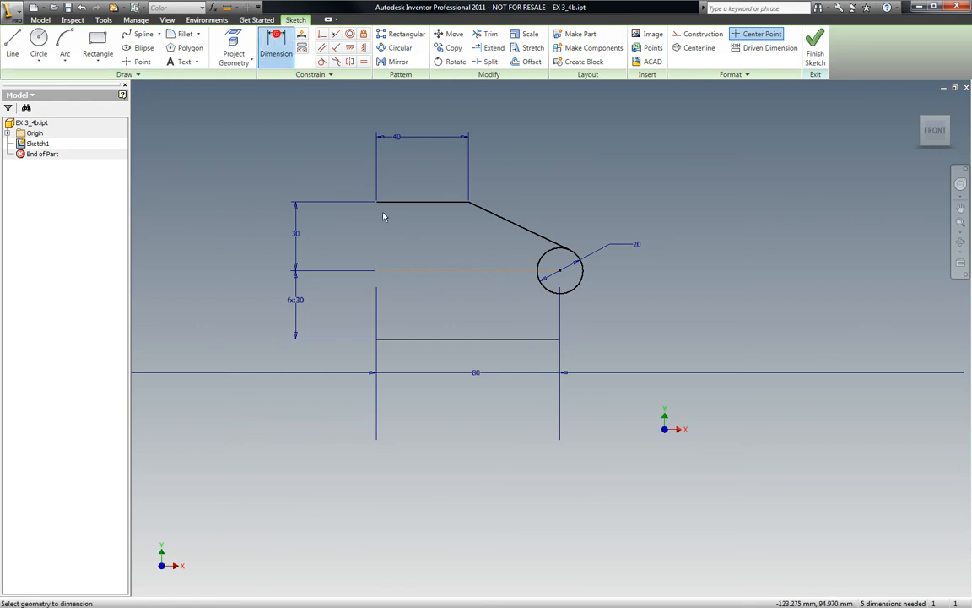
{"action": "left_click", "coordinate": [377, 204]}
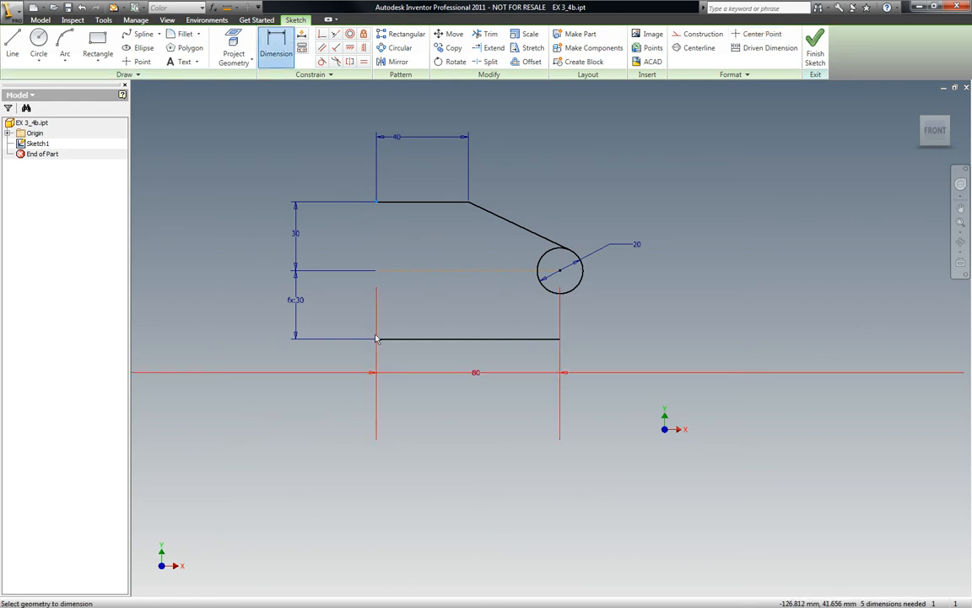
{"action": "left_click", "coordinate": [377, 340]}
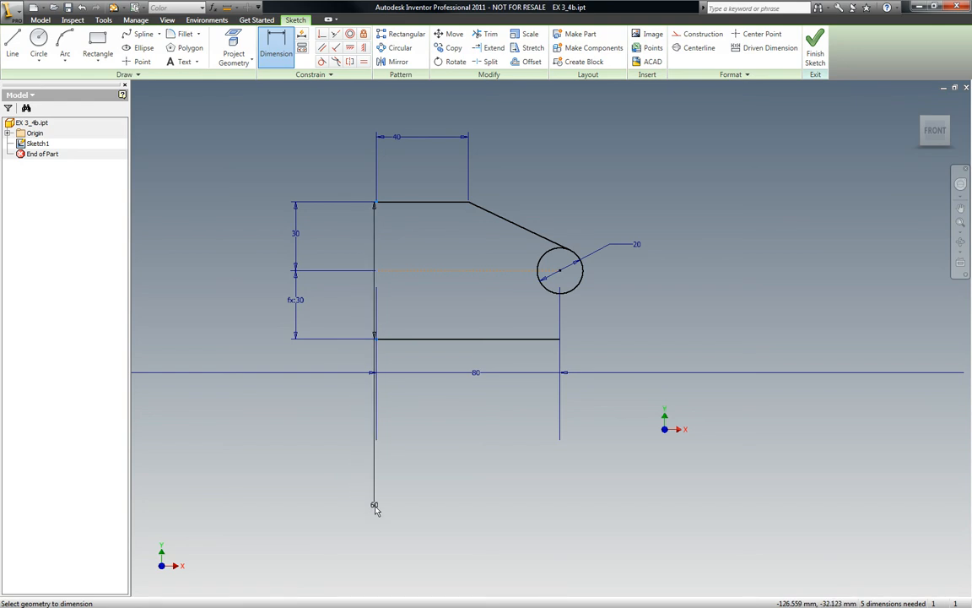
{"action": "key", "text": "Escape"}
{"action": "scroll", "coordinate": [460, 193], "scroll_direction": "up", "scroll_amount": 3}
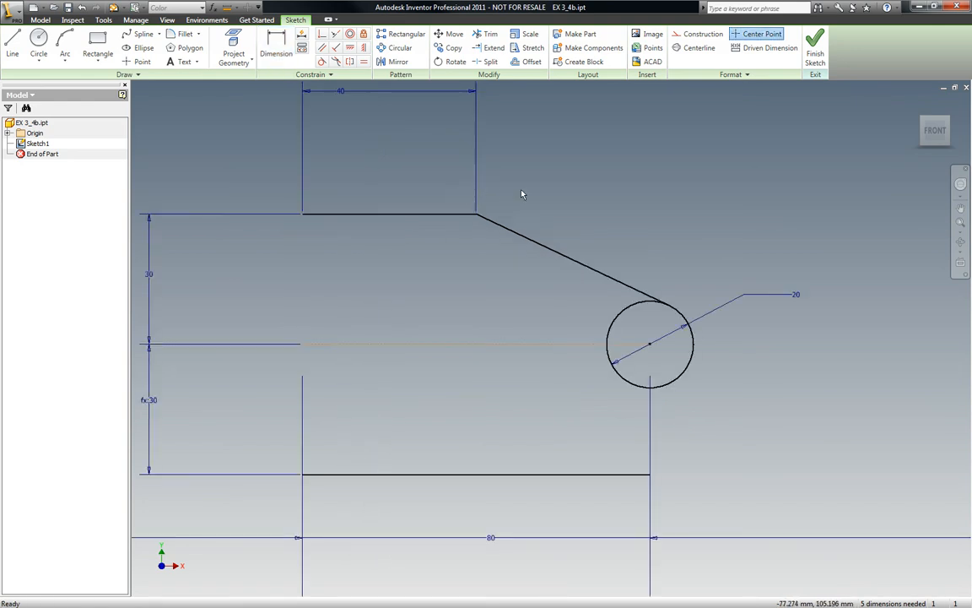
{"action": "scroll", "coordinate": [489, 152], "scroll_direction": "down", "scroll_amount": 2}
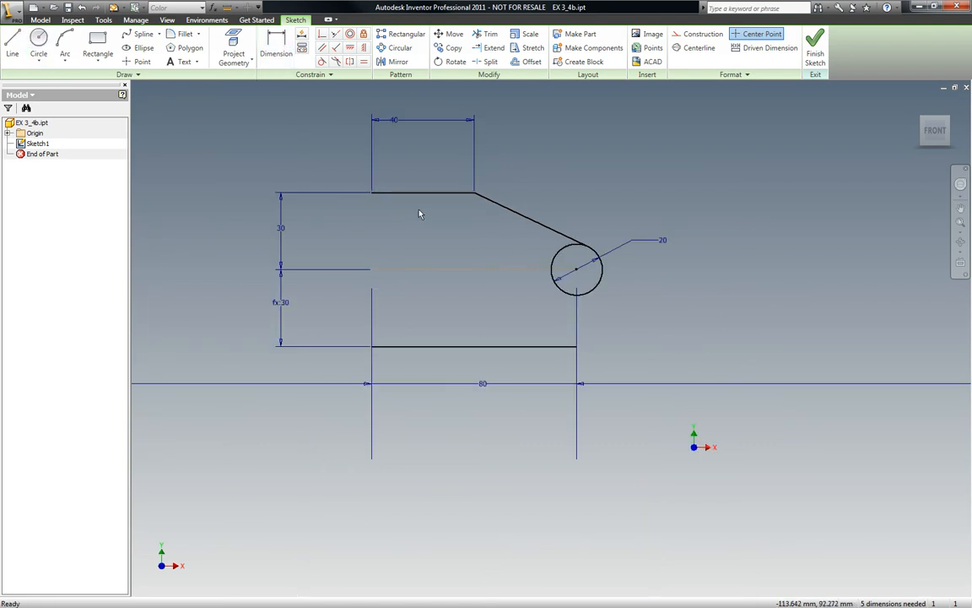
Step: Draw a sloping line from the midpoint of the lower horizontal line to the circle's lower-right edge, tangent to the circle
{"action": "left_click", "coordinate": [482, 346]}
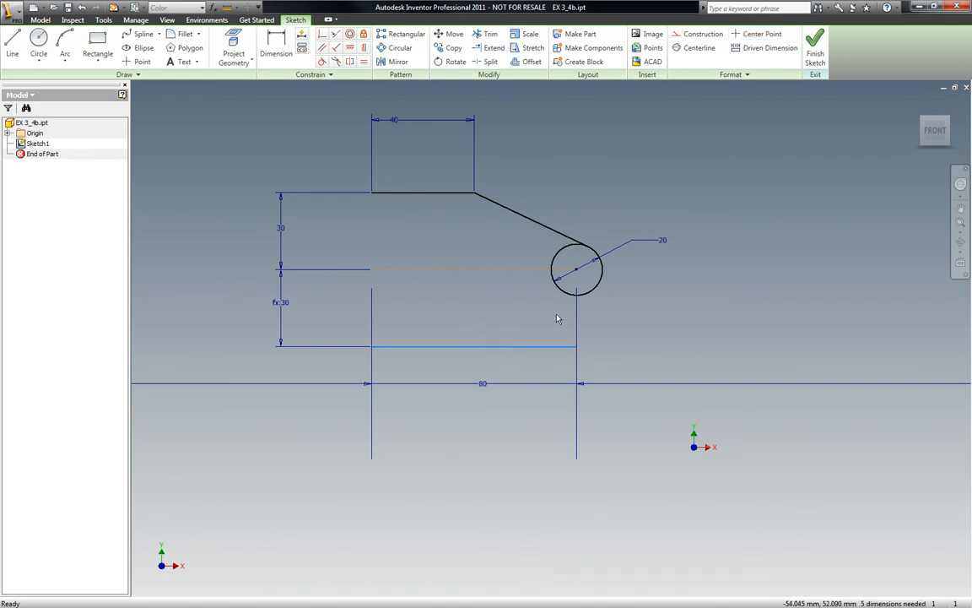
{"action": "left_click", "coordinate": [15, 47]}
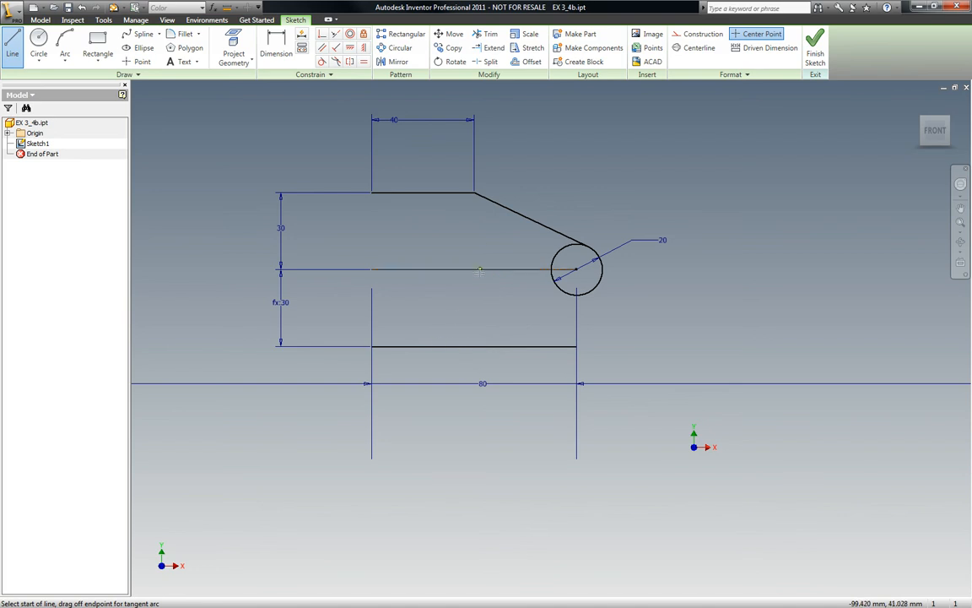
{"action": "left_click", "coordinate": [473, 346]}
{"action": "double_click", "coordinate": [589, 292]}
{"action": "key", "text": "Escape"}
Step: Trim away the inner part of the 20 mm circle between the two sloping lines, leaving the outer end arc
{"action": "scroll", "coordinate": [634, 303], "scroll_direction": "up", "scroll_amount": 6}
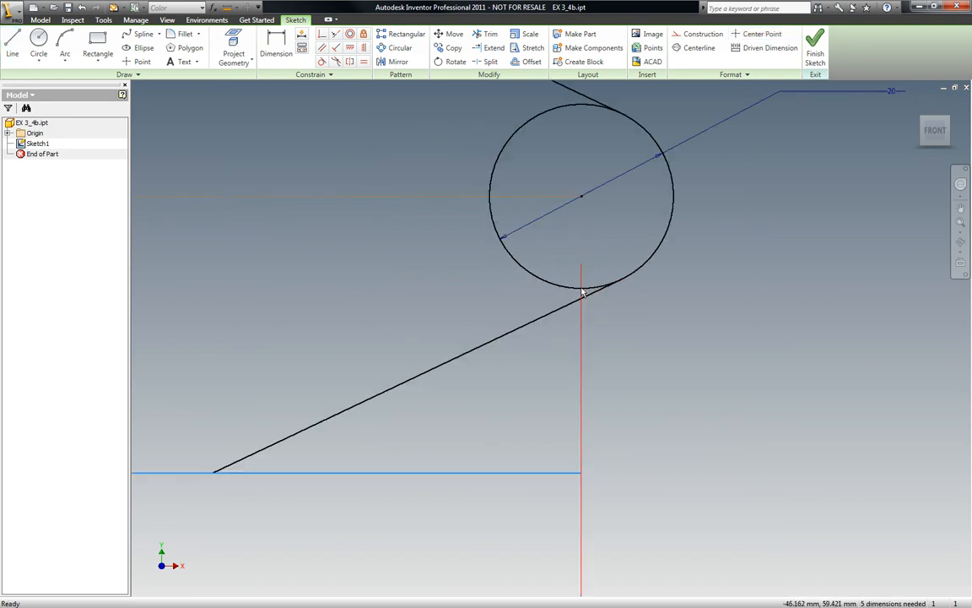
{"action": "scroll", "coordinate": [494, 313], "scroll_direction": "down", "scroll_amount": 6}
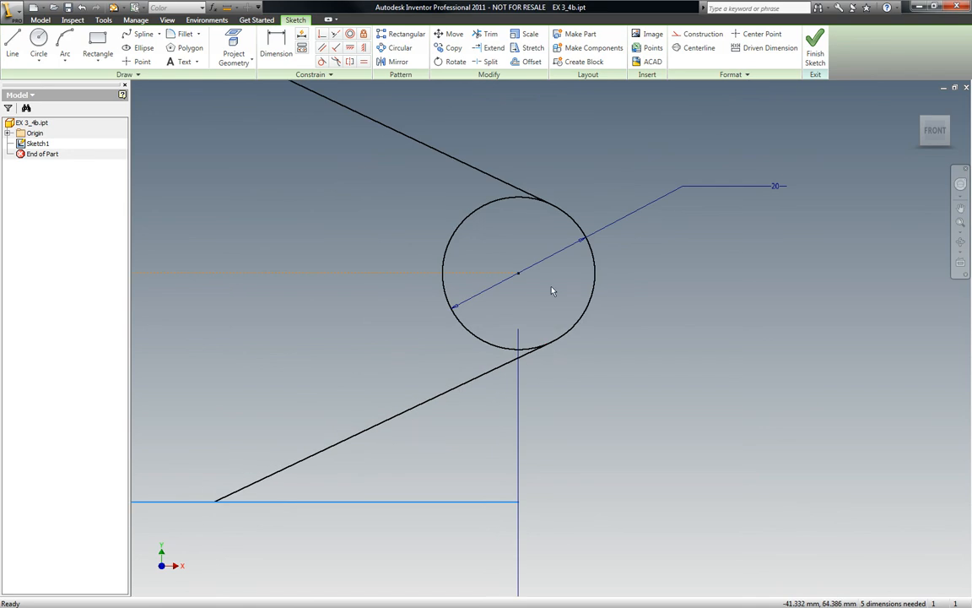
{"action": "left_click", "coordinate": [485, 34]}
{"action": "left_click", "coordinate": [472, 215]}
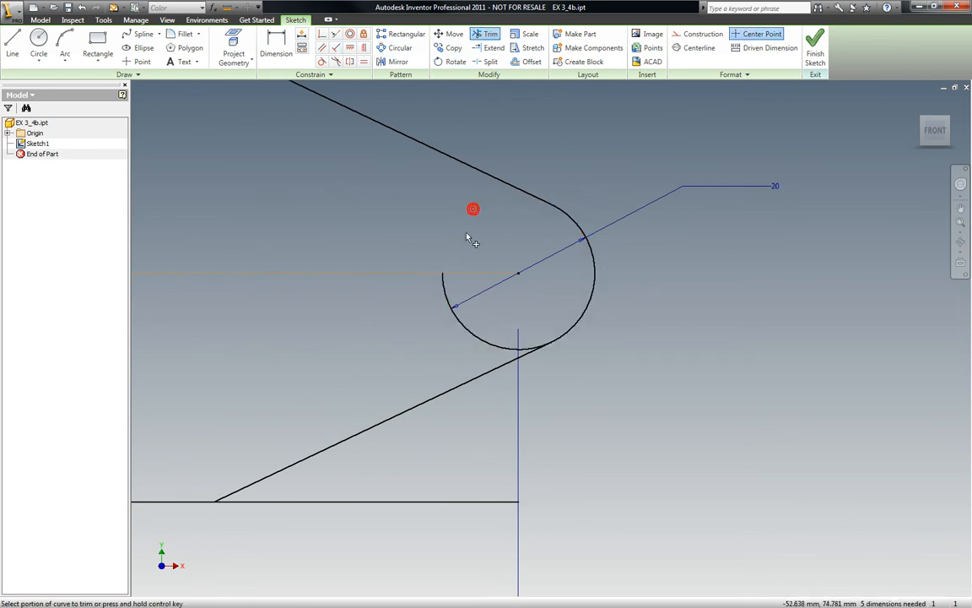
{"action": "left_click", "coordinate": [451, 318]}
{"action": "key", "text": "Escape"}
{"action": "left_click", "coordinate": [44, 42]}
{"action": "left_click", "coordinate": [518, 272]}
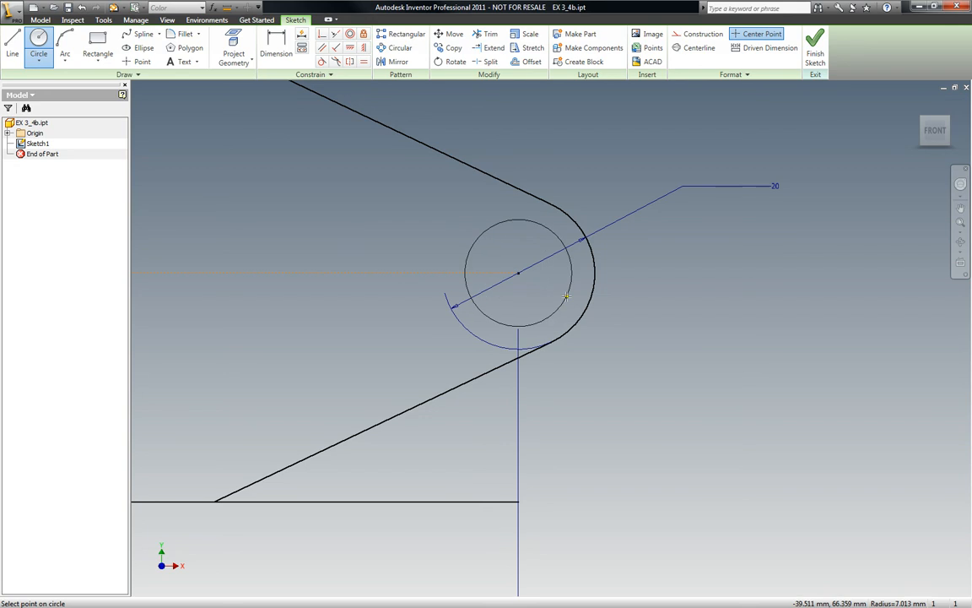
{"action": "type", "text": "12"}
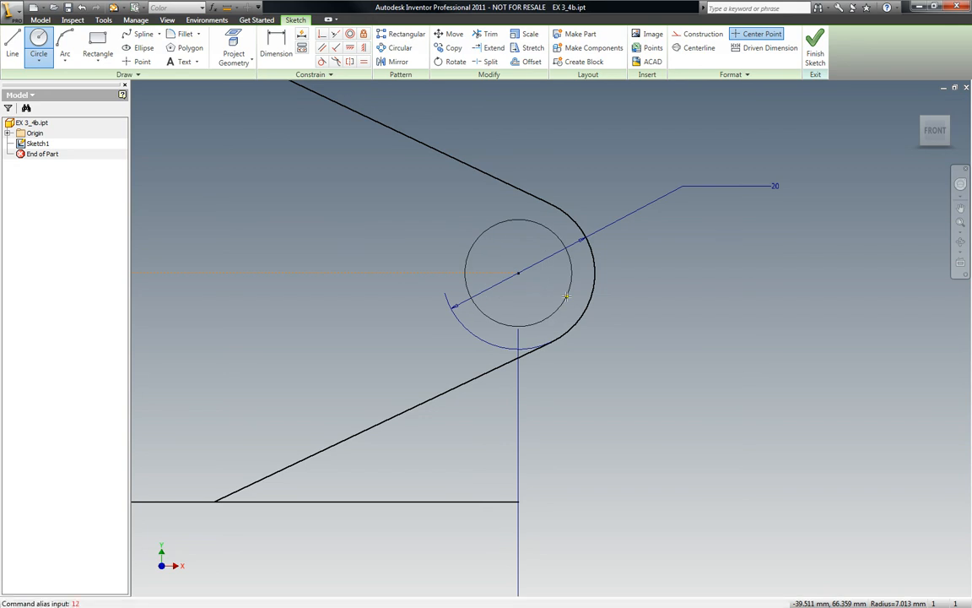
{"action": "key", "text": "Escape"}
{"action": "key", "text": "Escape"}
Step: Draw a circle about 15 mm in diameter centred on the end arc's centre point
{"action": "left_click", "coordinate": [41, 36]}
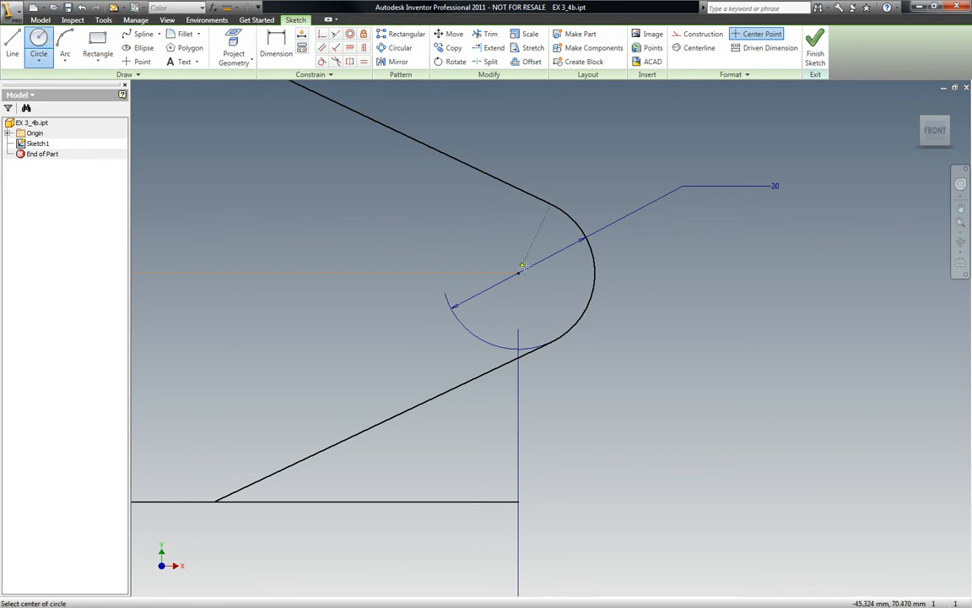
{"action": "left_click", "coordinate": [518, 272]}
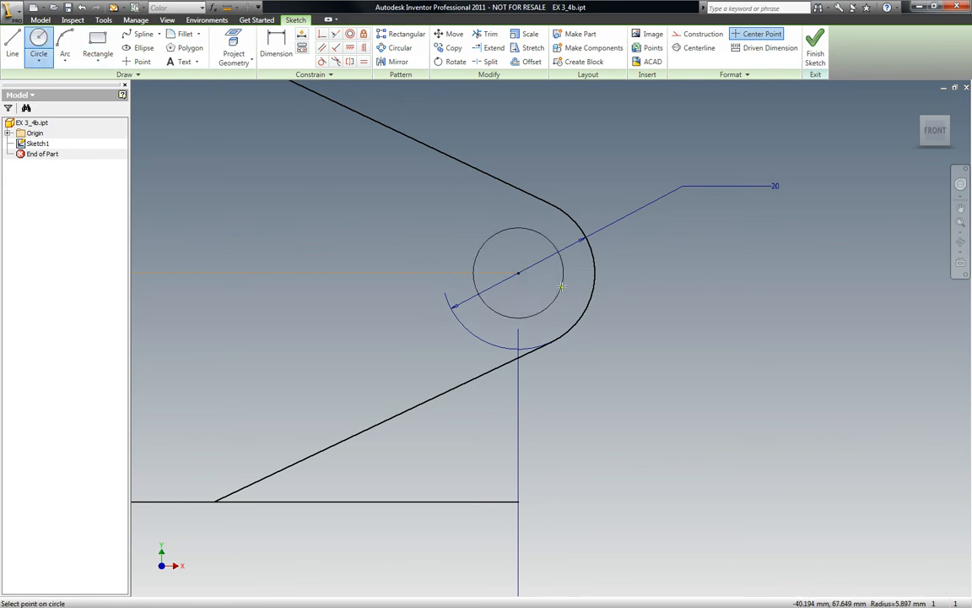
{"action": "left_click", "coordinate": [570, 291]}
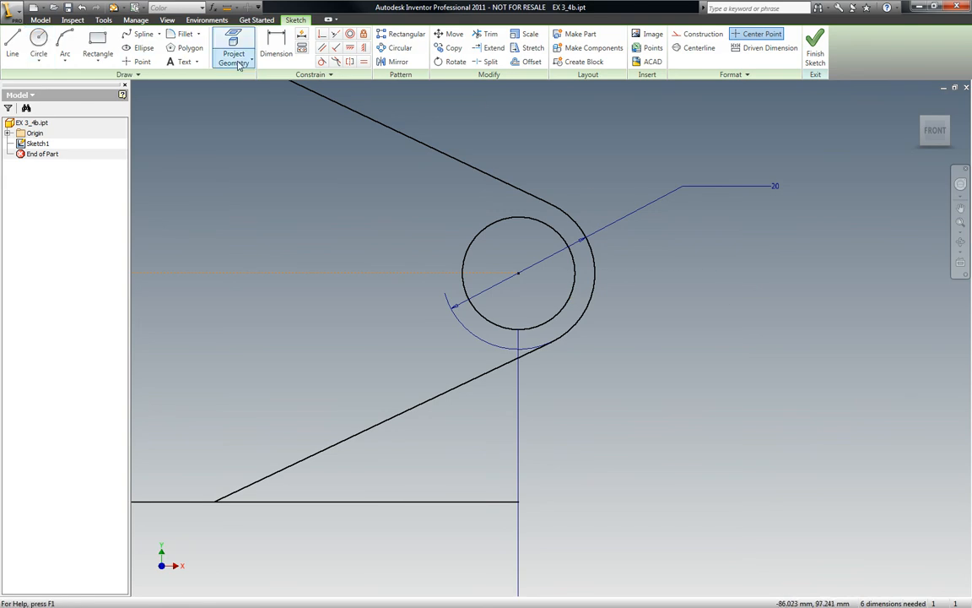
Step: Dimension the inner circle's diameter below the end arc and set it to 12 mm
{"action": "left_click", "coordinate": [276, 46]}
{"action": "left_click", "coordinate": [567, 305]}
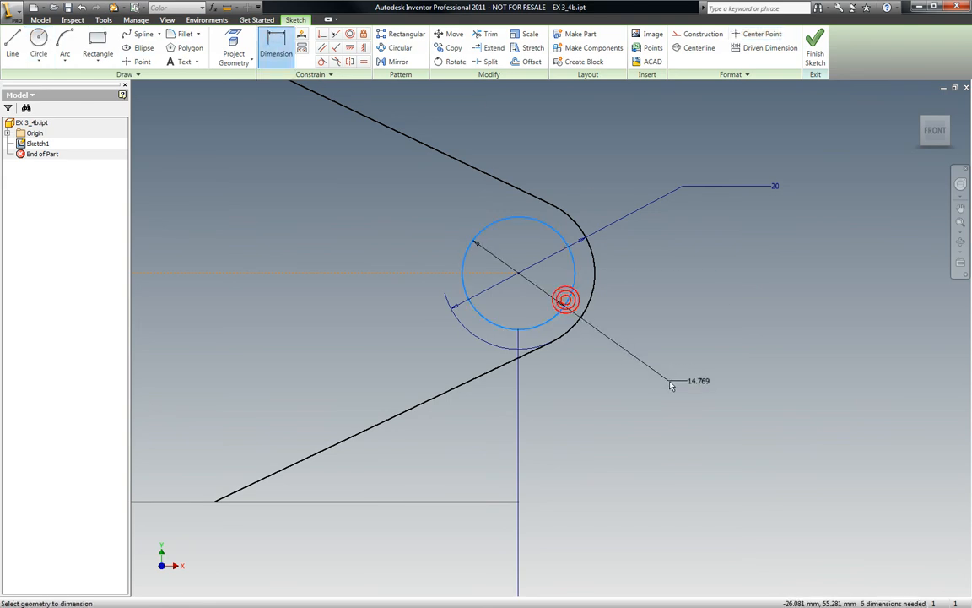
{"action": "left_click", "coordinate": [669, 385]}
{"action": "type", "text": "12"}
{"action": "key", "text": "Return"}
Step: Trim the part of the lower horizontal line that extends past the start of the lower sloping line
{"action": "scroll", "coordinate": [582, 270], "scroll_direction": "down", "scroll_amount": 2}
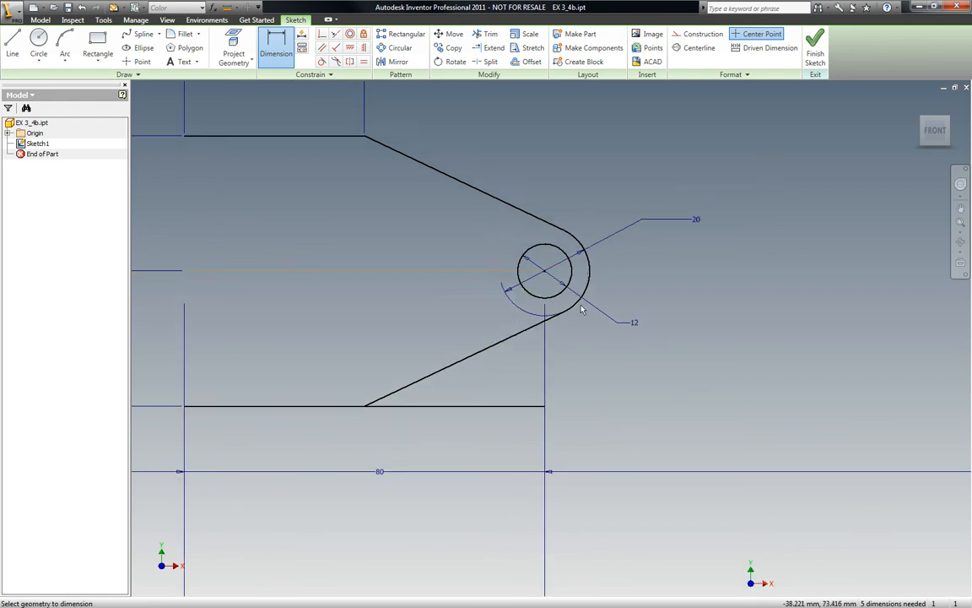
{"action": "scroll", "coordinate": [578, 283], "scroll_direction": "down", "scroll_amount": 2}
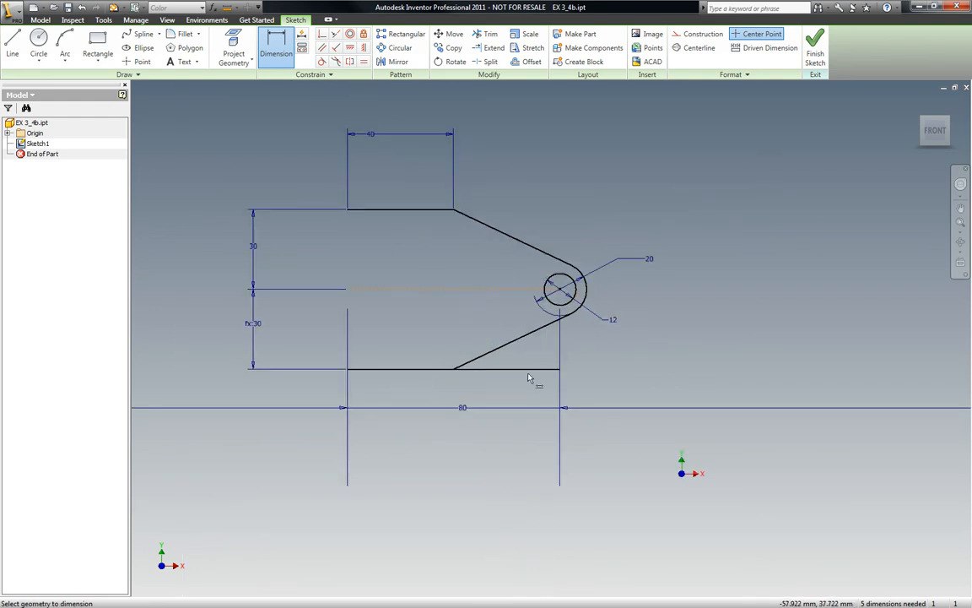
{"action": "left_click", "coordinate": [487, 35]}
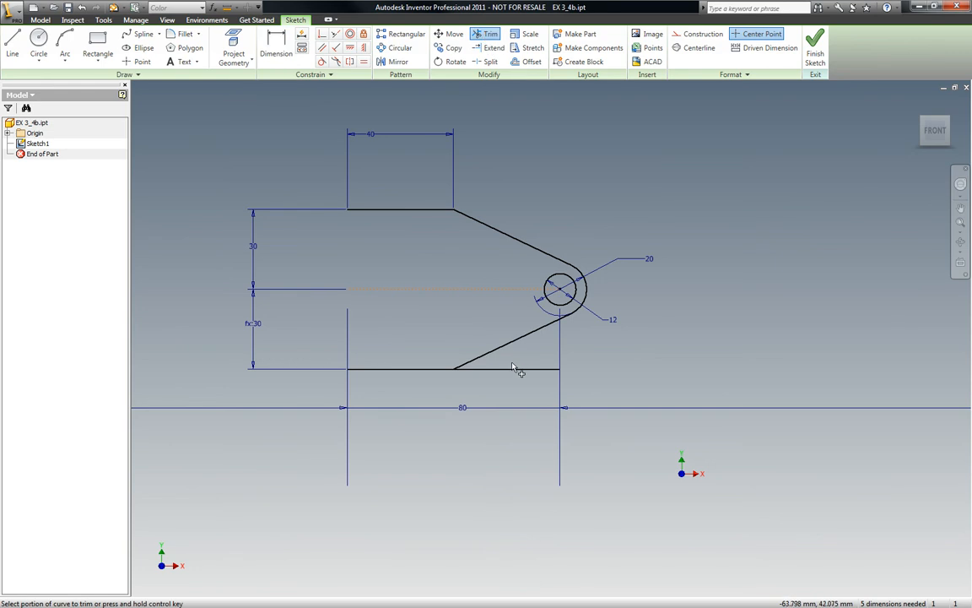
{"action": "left_click", "coordinate": [518, 369]}
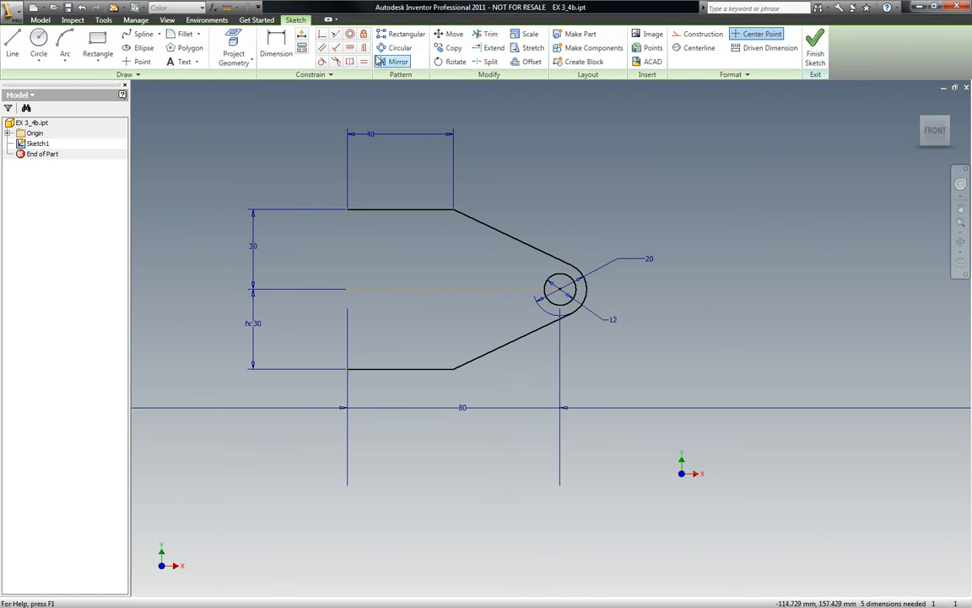
Step: Apply equal constraints between the two sloping lines and between the upper and lower horizontal lines
{"action": "left_click", "coordinate": [364, 62]}
{"action": "left_click", "coordinate": [498, 235]}
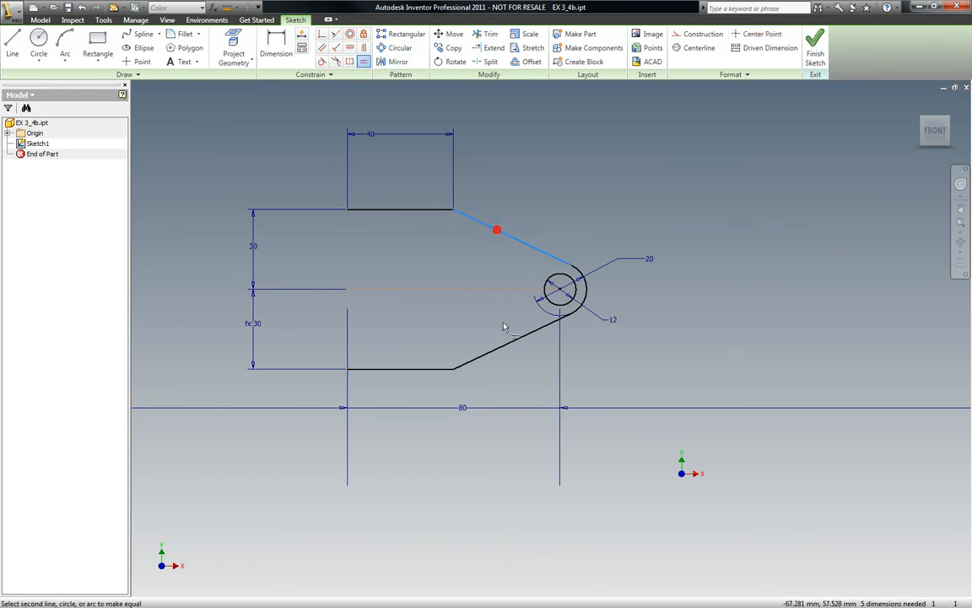
{"action": "left_click", "coordinate": [511, 341]}
{"action": "left_click", "coordinate": [364, 61]}
{"action": "left_click", "coordinate": [384, 210]}
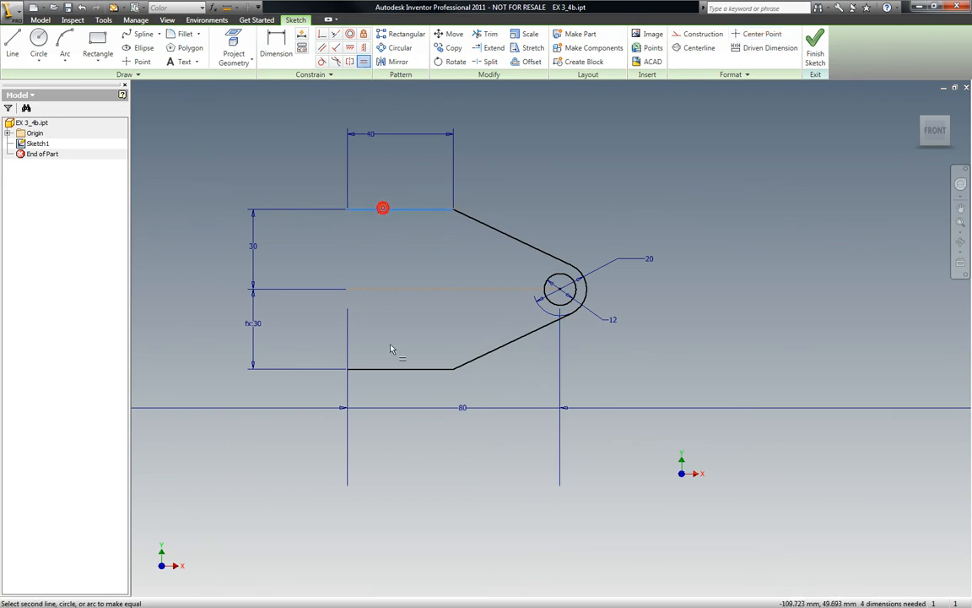
{"action": "left_click", "coordinate": [381, 369]}
{"action": "key", "text": "Escape"}
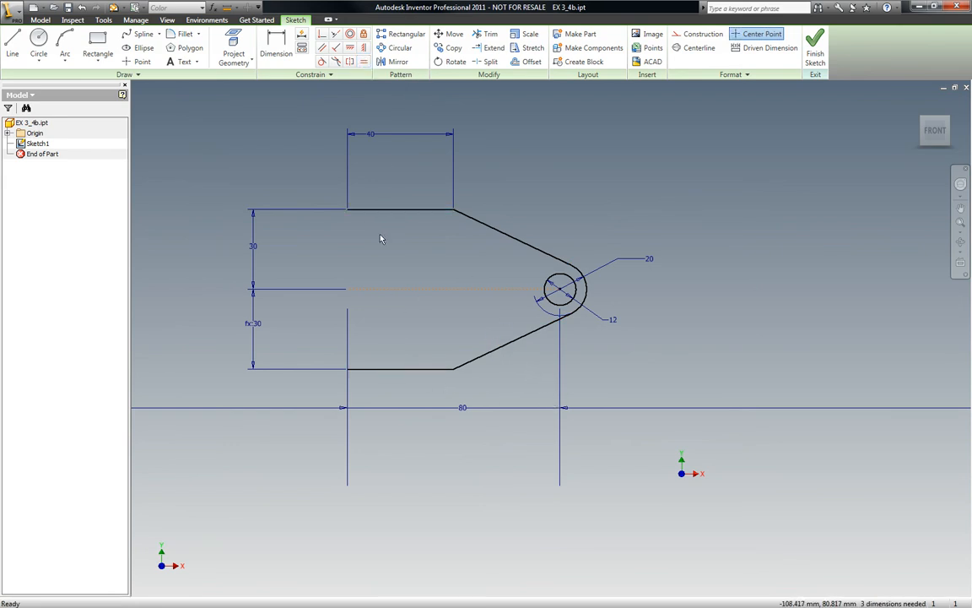
Step: Close the profile's open end with two short vertical edges and a U-shaped slot having straight sides about 27 mm long and a tangent semicircular end
{"action": "left_click", "coordinate": [13, 42]}
{"action": "left_click", "coordinate": [347, 210]}
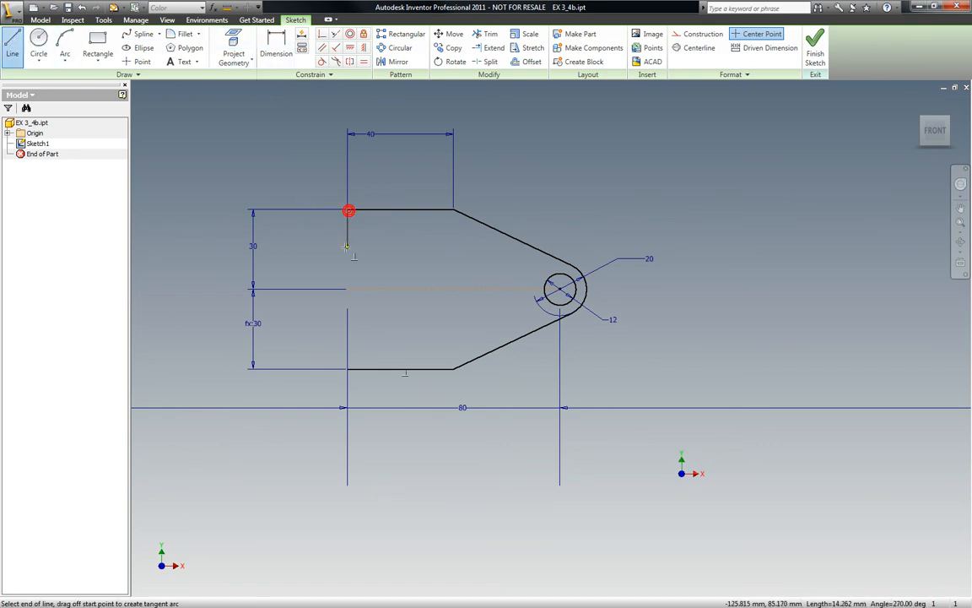
{"action": "left_click", "coordinate": [347, 251]}
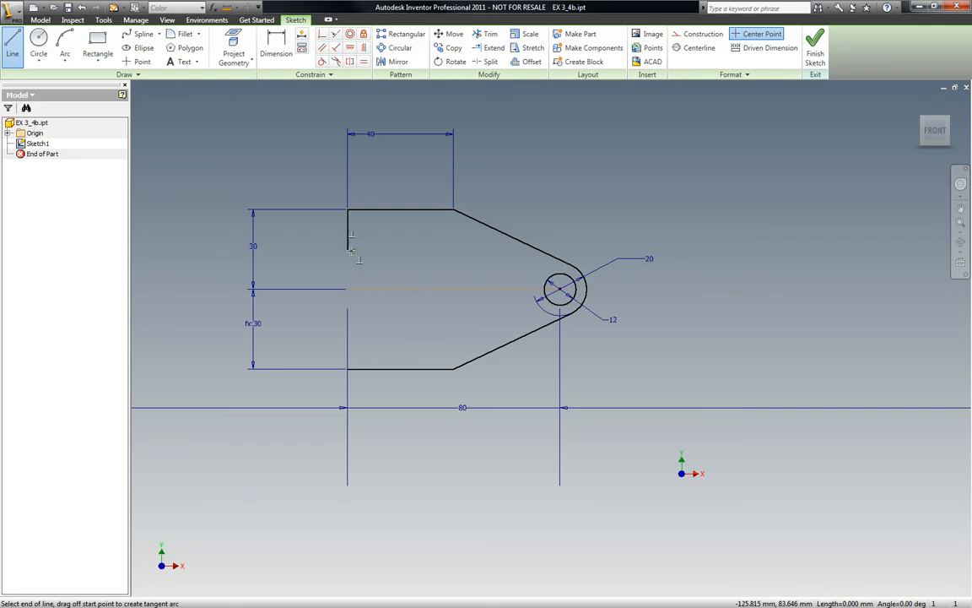
{"action": "left_click", "coordinate": [420, 251]}
{"action": "left_click_drag", "start_coordinate": [419, 250], "coordinate": [420, 328]}
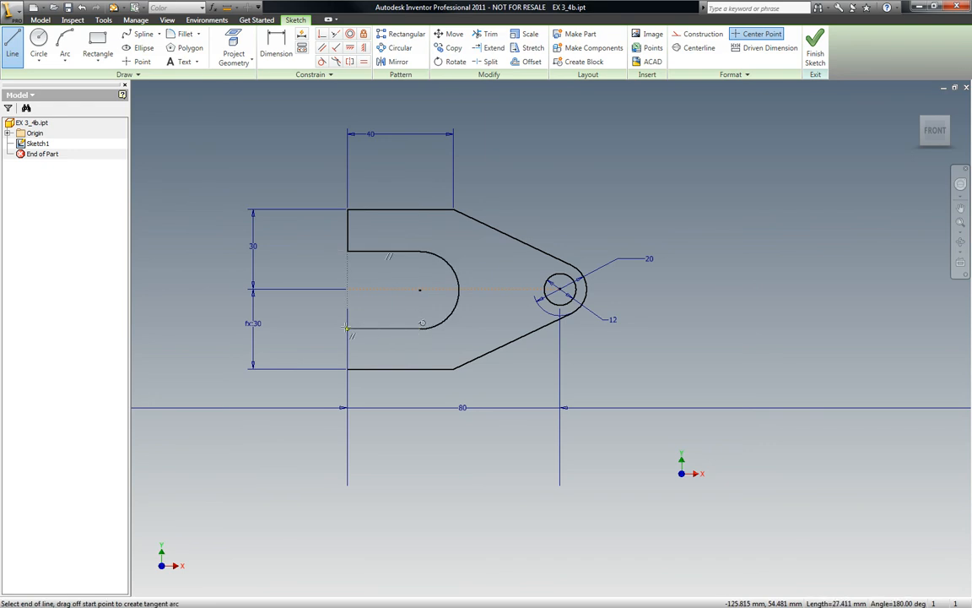
{"action": "left_click", "coordinate": [347, 328]}
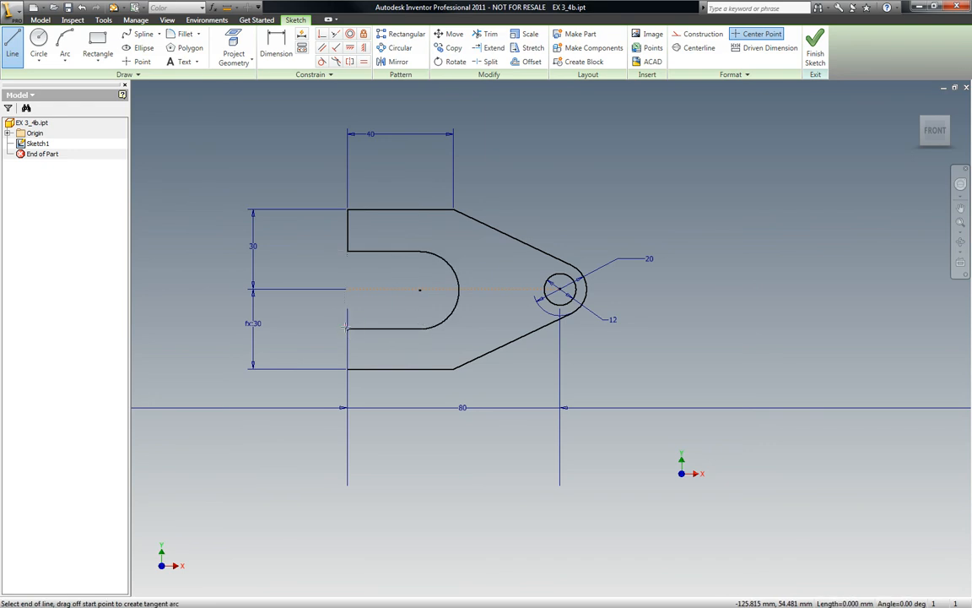
{"action": "left_click", "coordinate": [347, 369]}
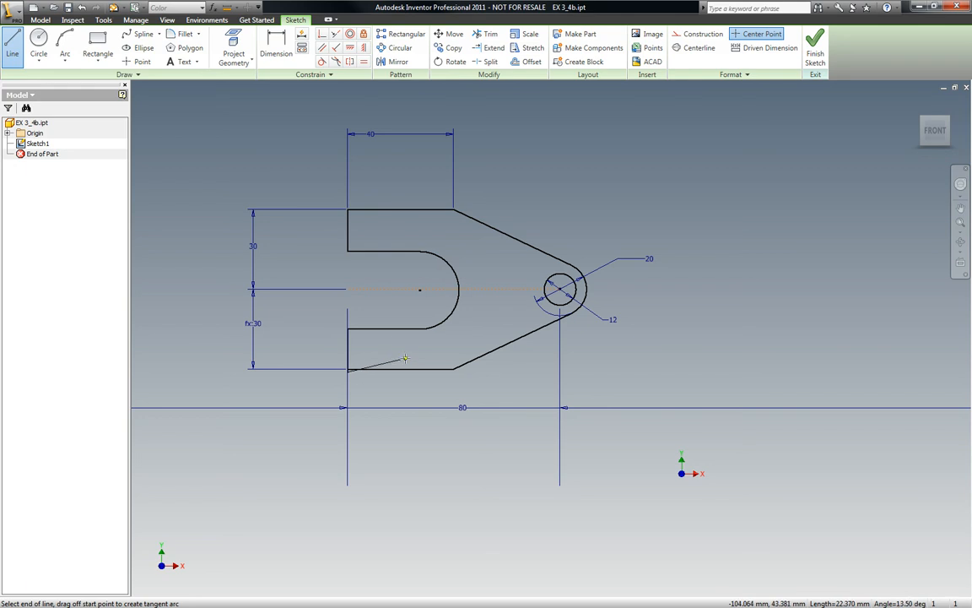
{"action": "key", "text": "Escape"}
Step: Trim the small overshoot of the lower-left vertical edge below the lower horizontal line
{"action": "scroll", "coordinate": [344, 376], "scroll_direction": "up", "scroll_amount": 8}
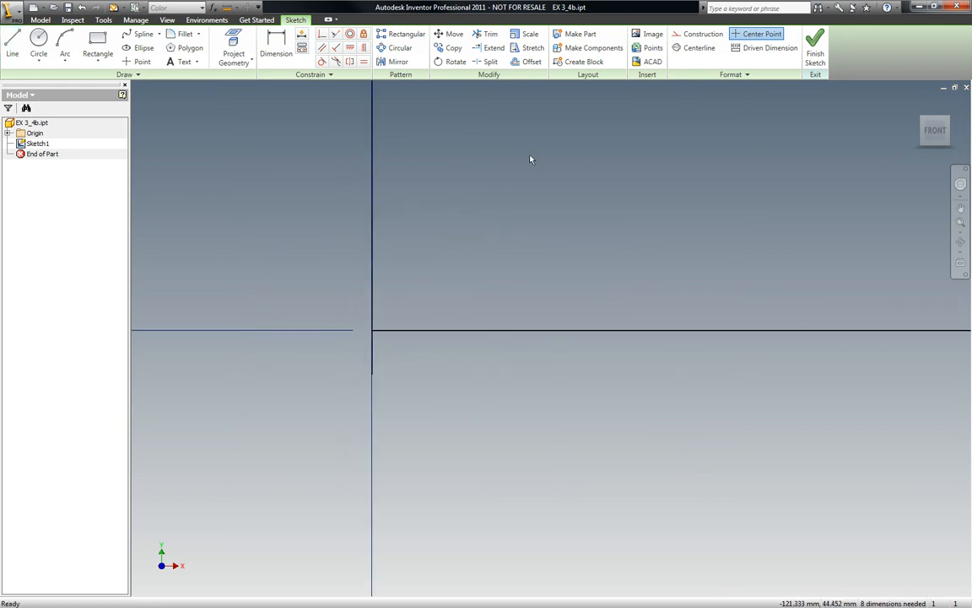
{"action": "left_click", "coordinate": [483, 35]}
{"action": "left_click", "coordinate": [377, 364]}
{"action": "scroll", "coordinate": [405, 394], "scroll_direction": "down", "scroll_amount": 8}
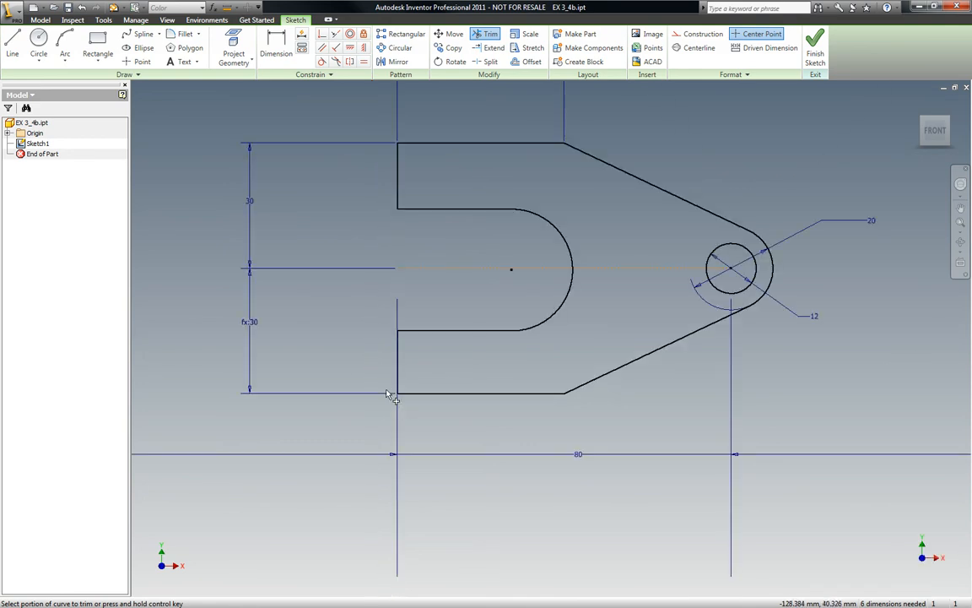
{"action": "scroll", "coordinate": [447, 314], "scroll_direction": "down", "scroll_amount": 6}
{"action": "key", "text": "Escape"}
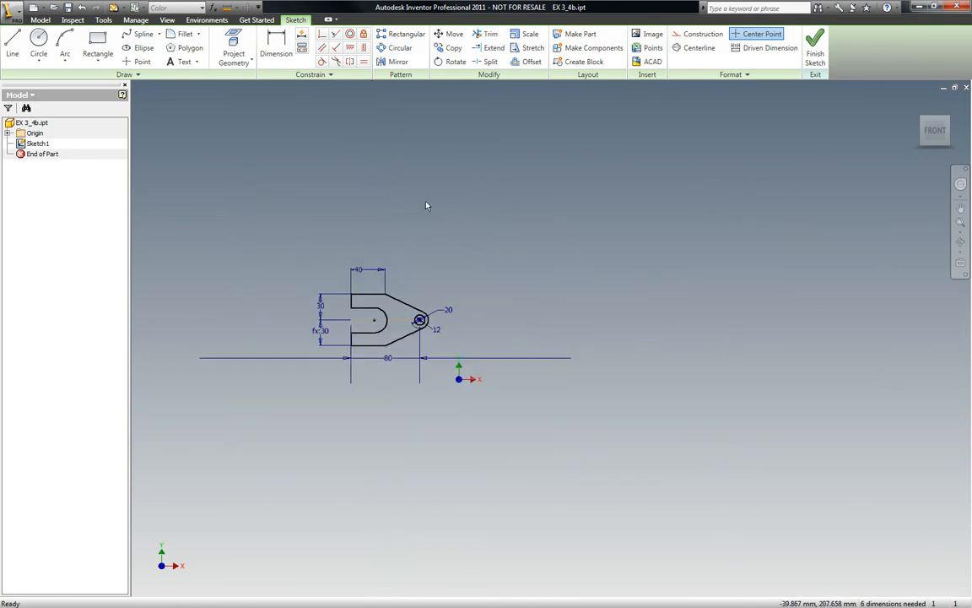
Step: Draw a separate horizontal line above and beside the profile, continuing with the Line tool into a three-quarter arc perpendicular to its end
{"action": "left_click", "coordinate": [13, 44]}
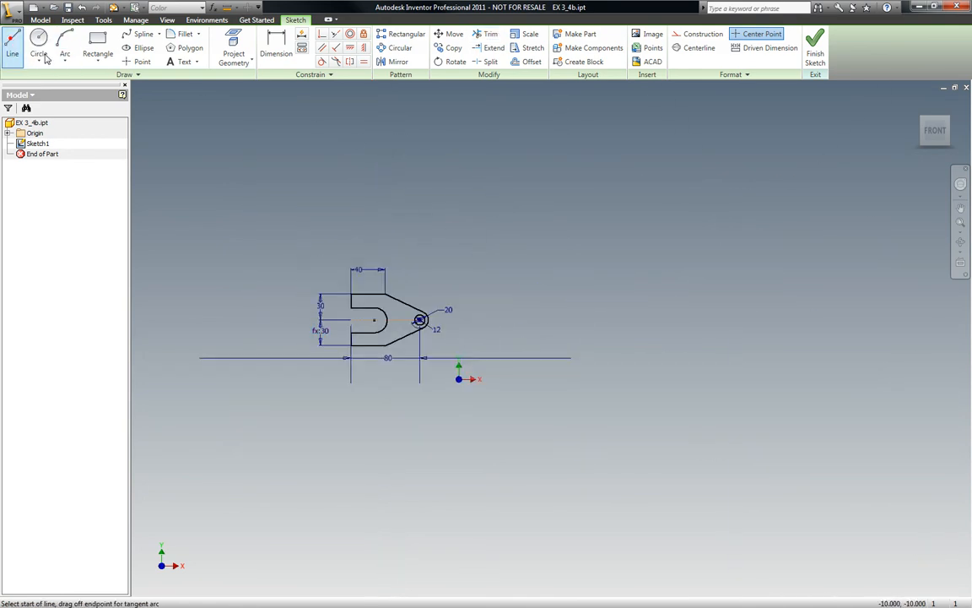
{"action": "left_click", "coordinate": [502, 252]}
{"action": "left_click", "coordinate": [573, 252]}
{"action": "left_click_drag", "start_coordinate": [572, 252], "coordinate": [595, 264]}
{"action": "left_click_drag", "start_coordinate": [611, 229], "coordinate": [611, 256]}
{"action": "key", "text": "Escape"}
Step: Draw another horizontal line about 86 mm long above the previous example, continuing into a downward quarter arc perpendicular to its end
{"action": "left_click", "coordinate": [14, 45]}
{"action": "left_click", "coordinate": [521, 171]}
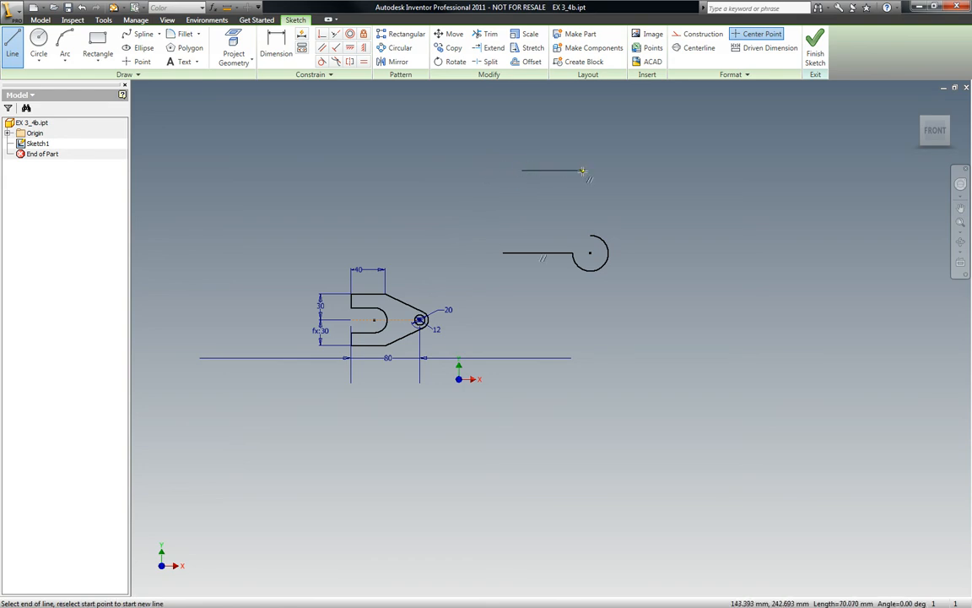
{"action": "left_click", "coordinate": [596, 171]}
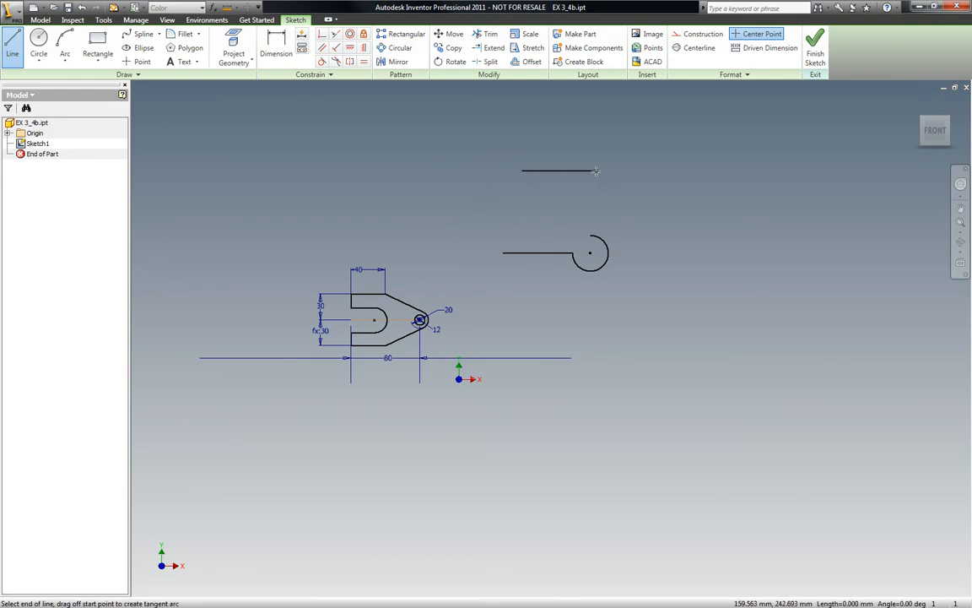
{"action": "mouse_move", "coordinate": [596, 172]}
{"action": "left_mouse_down"}
{"action": "mouse_move", "coordinate": [602, 186]}
{"action": "mouse_move", "coordinate": [646, 157]}
{"action": "mouse_move", "coordinate": [562, 153]}
{"action": "mouse_move", "coordinate": [557, 140]}
{"action": "mouse_move", "coordinate": [527, 148]}
{"action": "mouse_move", "coordinate": [570, 152]}
{"action": "mouse_move", "coordinate": [547, 166]}
{"action": "mouse_move", "coordinate": [609, 180]}
{"action": "left_mouse_up"}
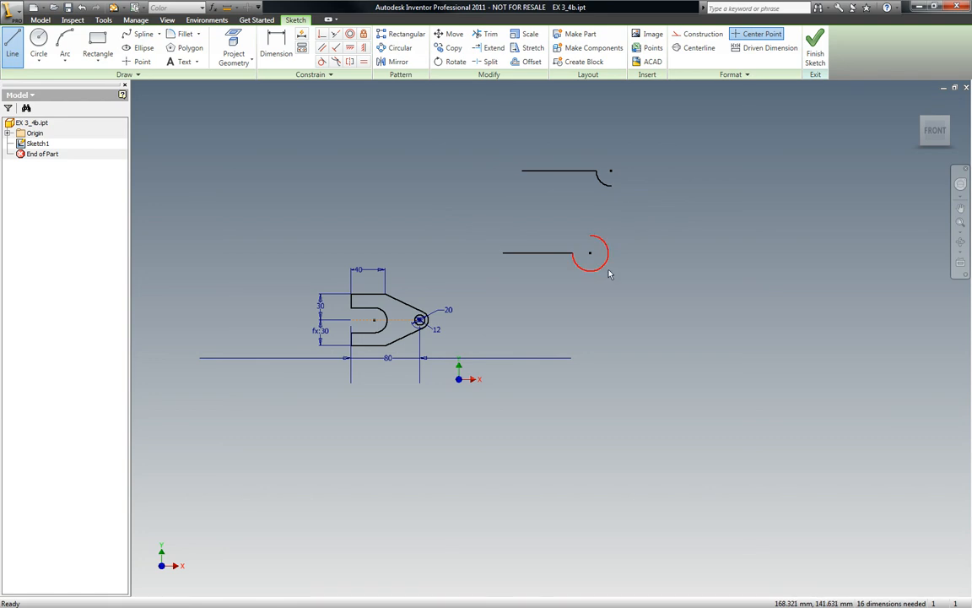
Step: Draw a third example below the others: a horizontal line about 39 mm long continuing with the Line tool into a downward tangent semicircular arc
{"action": "scroll", "coordinate": [612, 309], "scroll_direction": "down", "scroll_amount": 5}
{"action": "key", "text": "Escape"}
{"action": "left_click", "coordinate": [21, 55]}
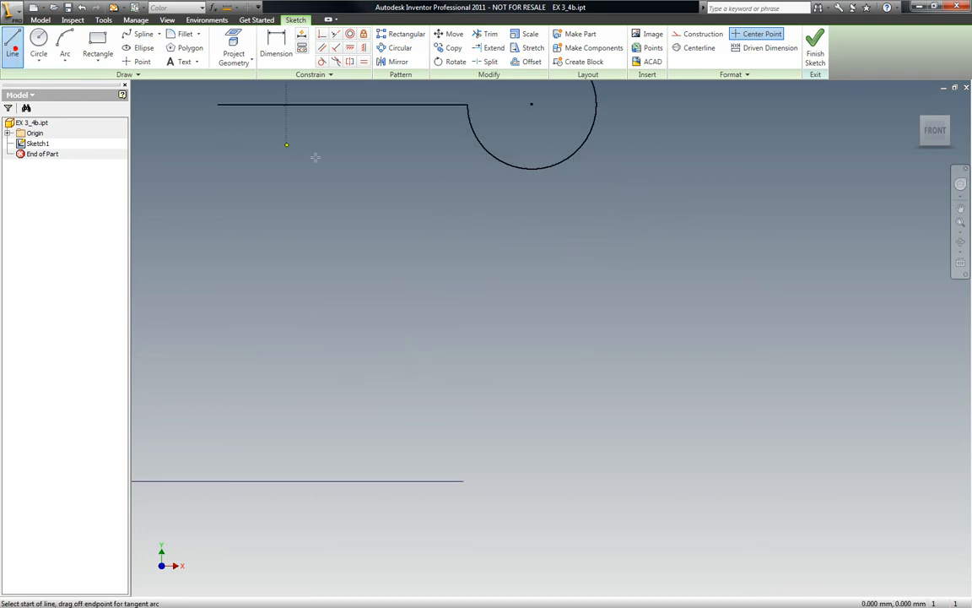
{"action": "left_click", "coordinate": [507, 263]}
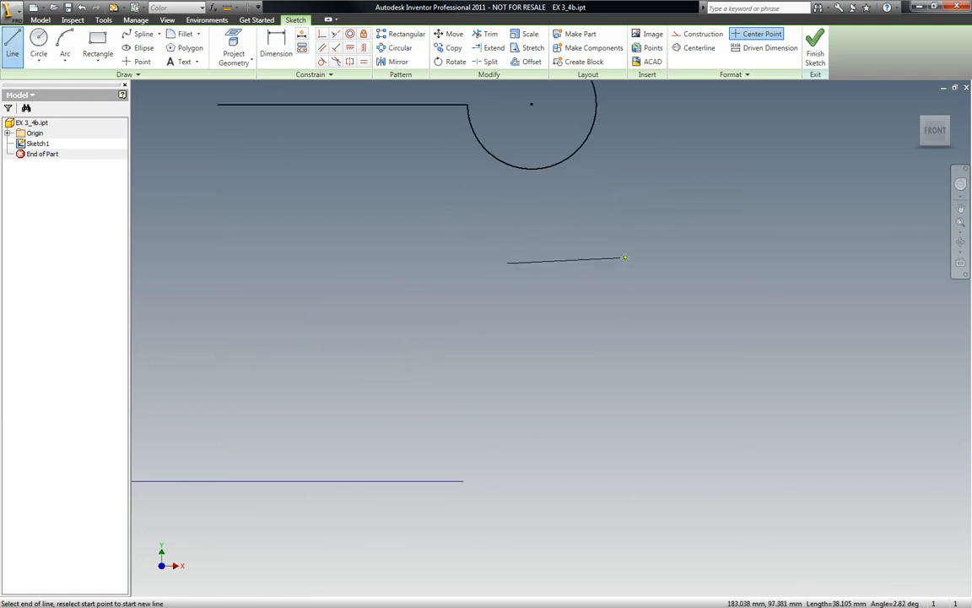
{"action": "left_click", "coordinate": [627, 262]}
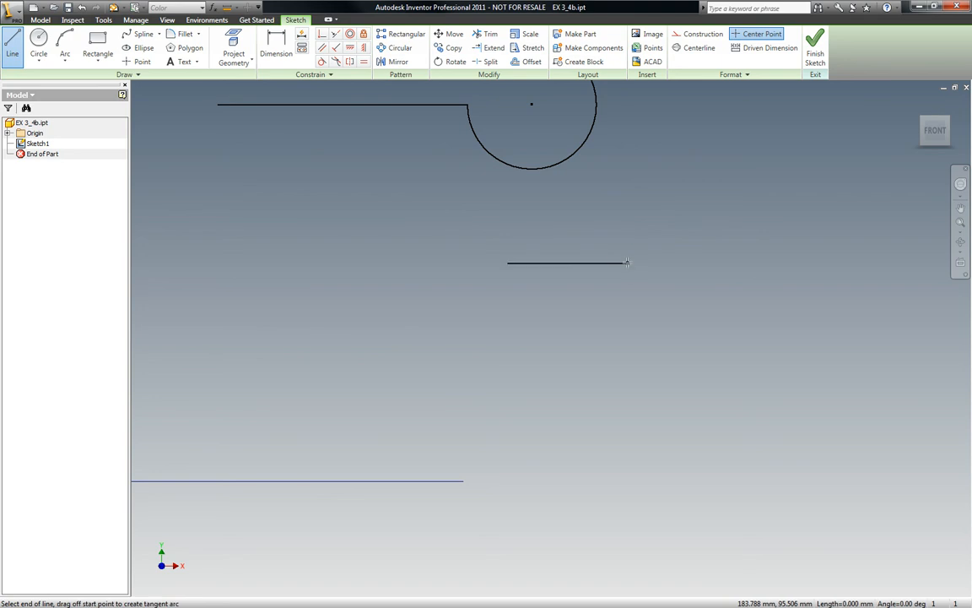
{"action": "left_click_drag", "start_coordinate": [629, 264], "coordinate": [629, 363]}
{"action": "scroll", "coordinate": [706, 371], "scroll_direction": "down", "scroll_amount": 5}
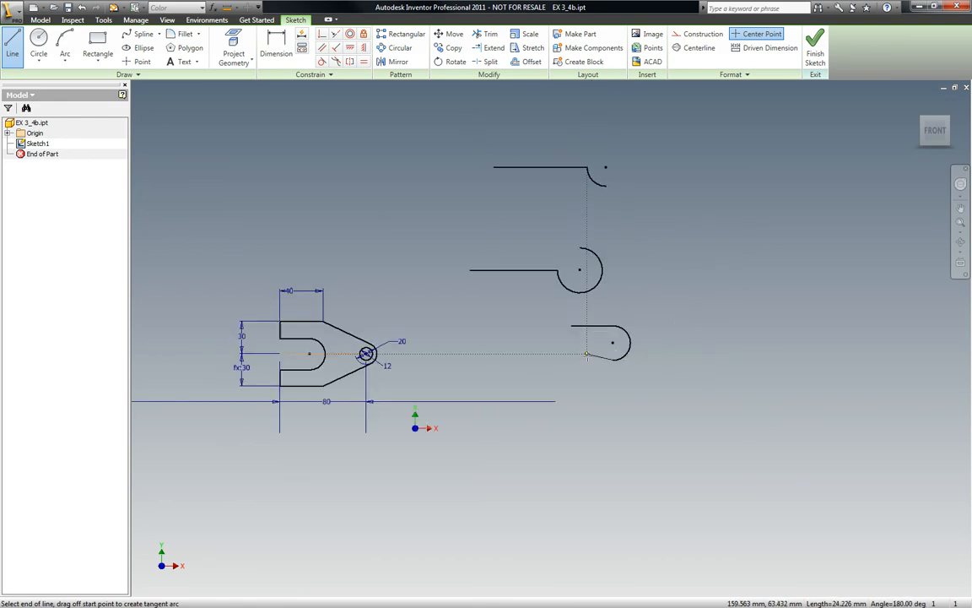
{"action": "key", "text": "Escape"}
{"action": "key", "text": "Escape"}
Step: Delete all three line-and-arc example shapes beside the part profile
{"action": "mouse_move", "coordinate": [701, 353]}
{"action": "left_mouse_down"}
{"action": "mouse_move", "coordinate": [663, 348]}
{"action": "mouse_move", "coordinate": [553, 189]}
{"action": "mouse_move", "coordinate": [567, 191]}
{"action": "left_mouse_up"}
{"action": "key", "text": "Delete"}
{"action": "left_click_drag", "start_coordinate": [620, 212], "coordinate": [520, 154]}
{"action": "key", "text": "Delete"}
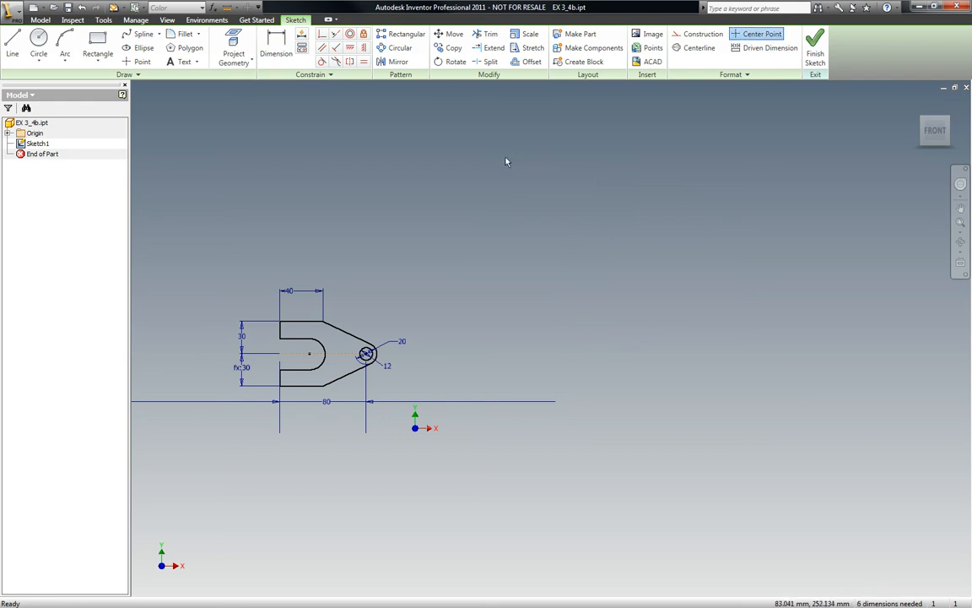
Step: Dimension the semicircular end of the U-shaped slot with a radius of 10 mm
{"action": "scroll", "coordinate": [274, 329], "scroll_direction": "up", "scroll_amount": 5}
{"action": "scroll", "coordinate": [506, 233], "scroll_direction": "down", "scroll_amount": 2}
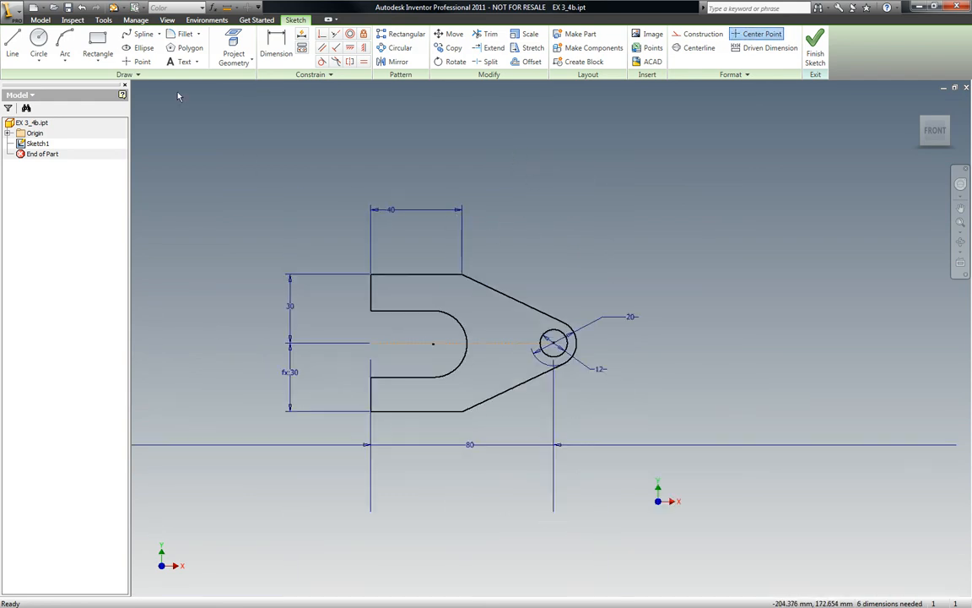
{"action": "left_click", "coordinate": [277, 40]}
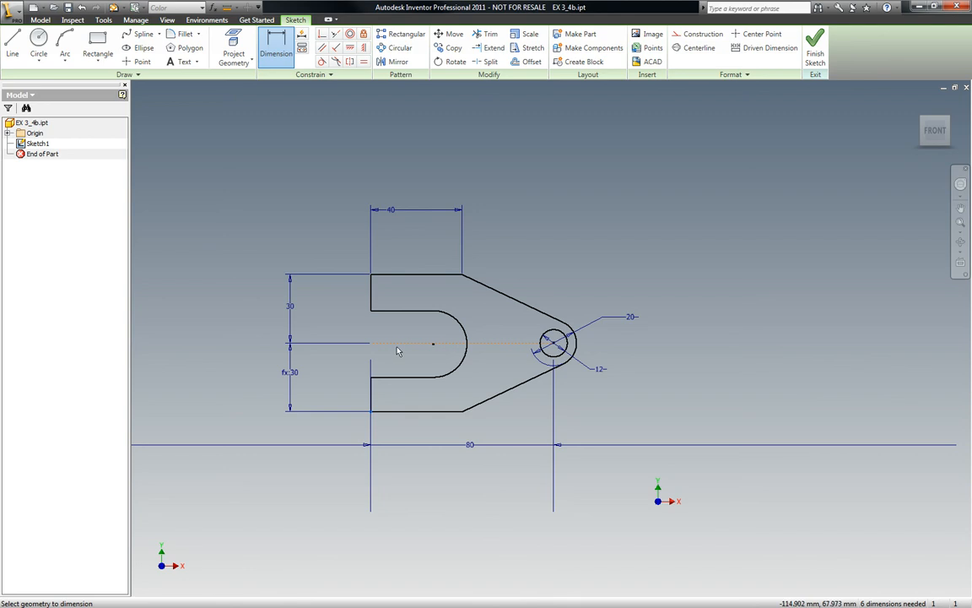
{"action": "key", "text": "Escape"}
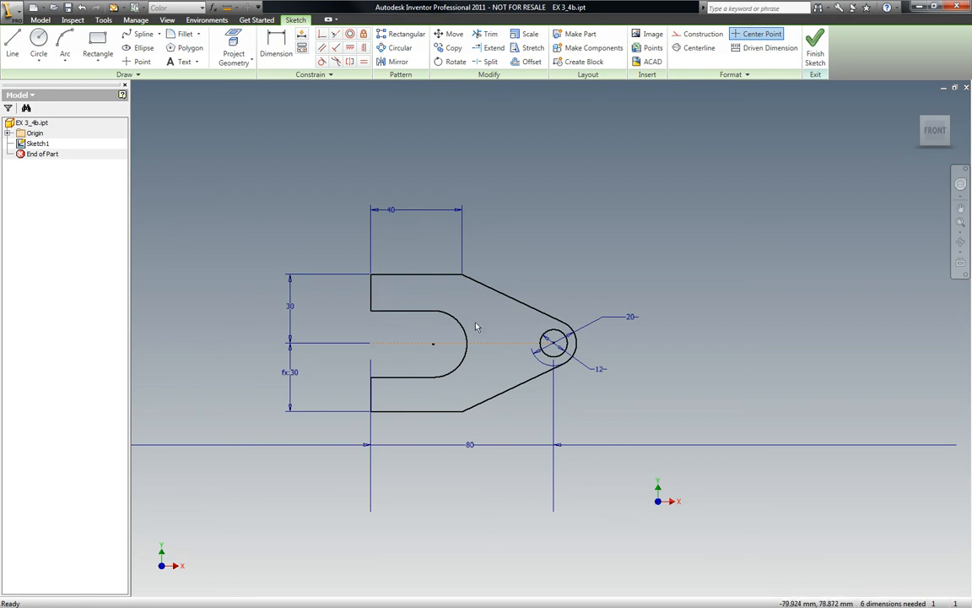
{"action": "left_click", "coordinate": [276, 47]}
{"action": "left_click", "coordinate": [461, 320]}
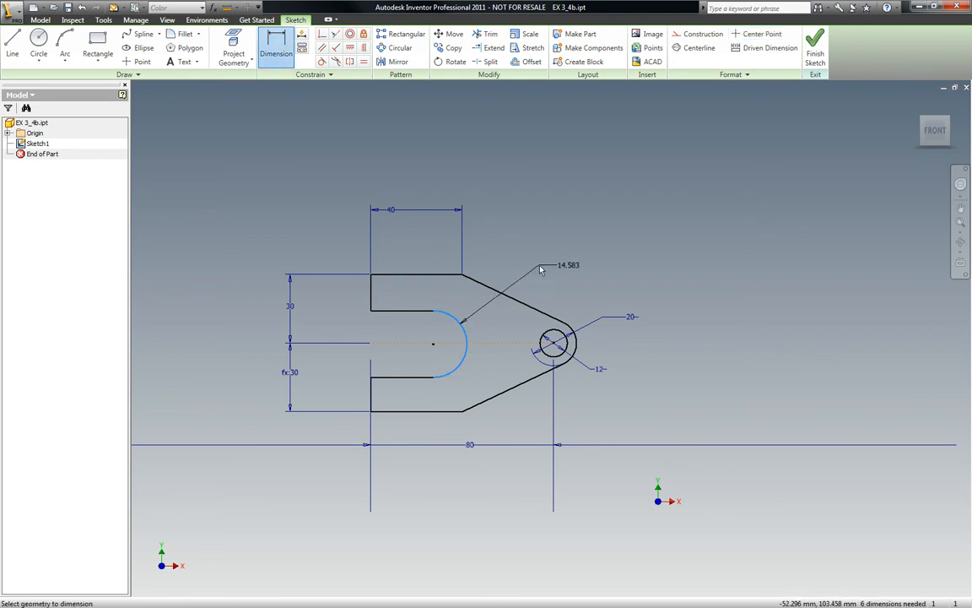
{"action": "left_click", "coordinate": [538, 266]}
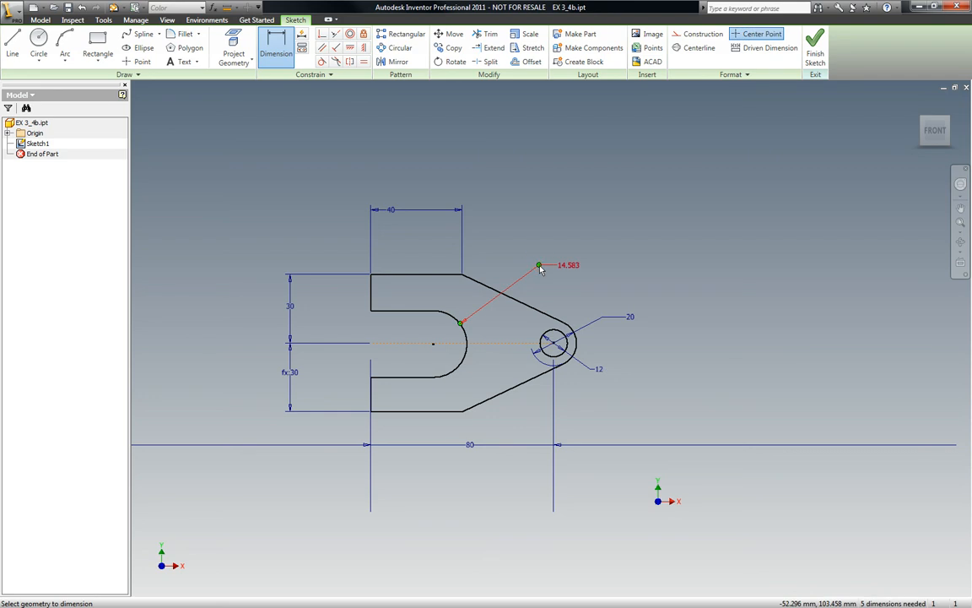
{"action": "left_click", "coordinate": [540, 268]}
{"action": "type", "text": "1"}
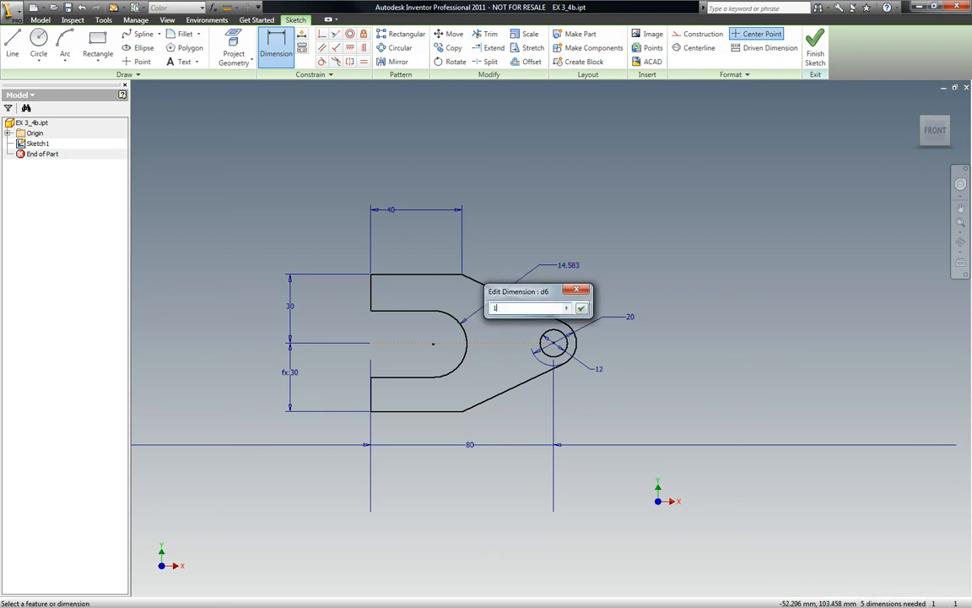
{"action": "type", "text": "0"}
{"action": "key", "text": "Return"}
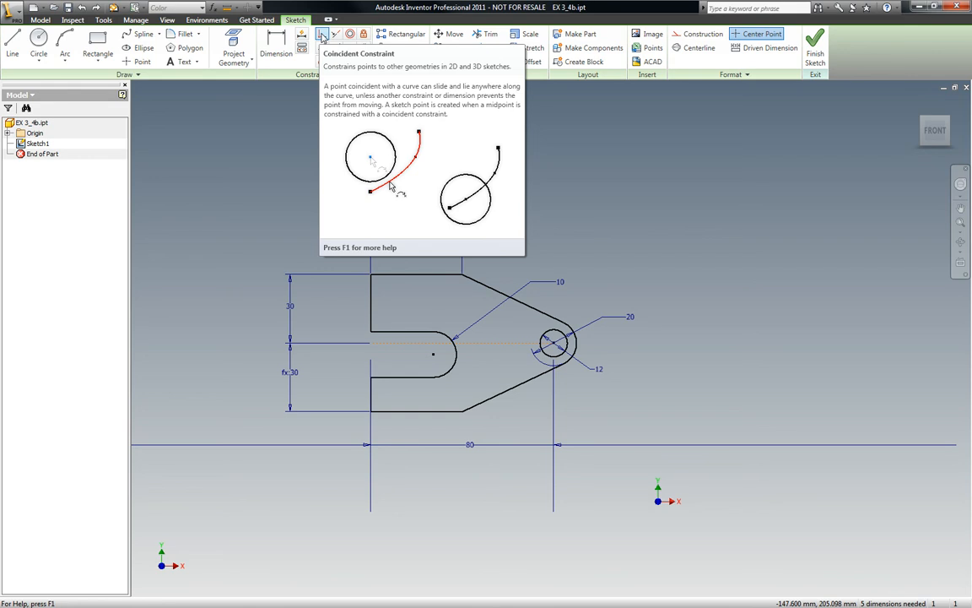
Step: Apply a Coincident constraint placing the slot arc's center point on the profile's horizontal construction axis
{"action": "left_click", "coordinate": [321, 36]}
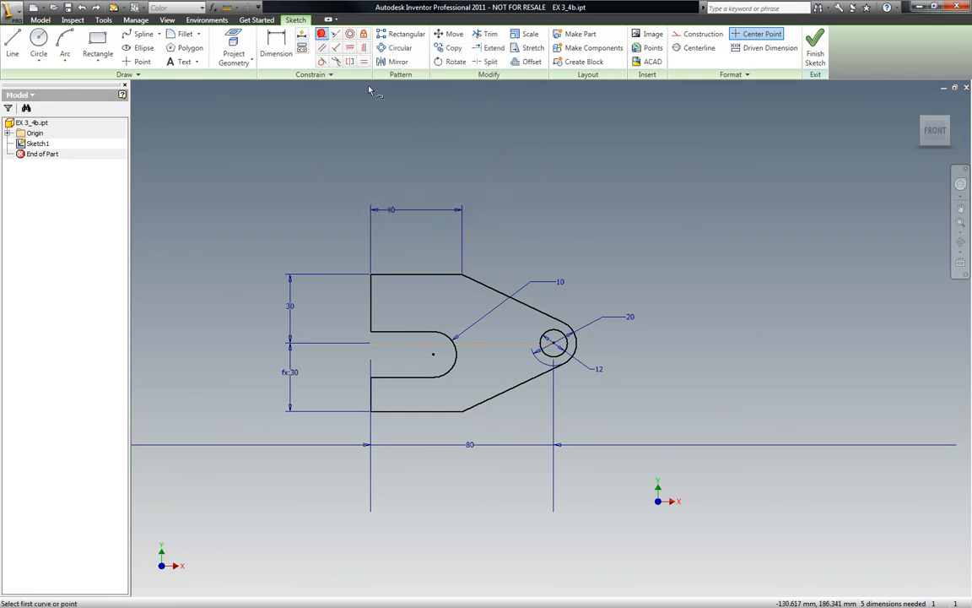
{"action": "left_click", "coordinate": [435, 354]}
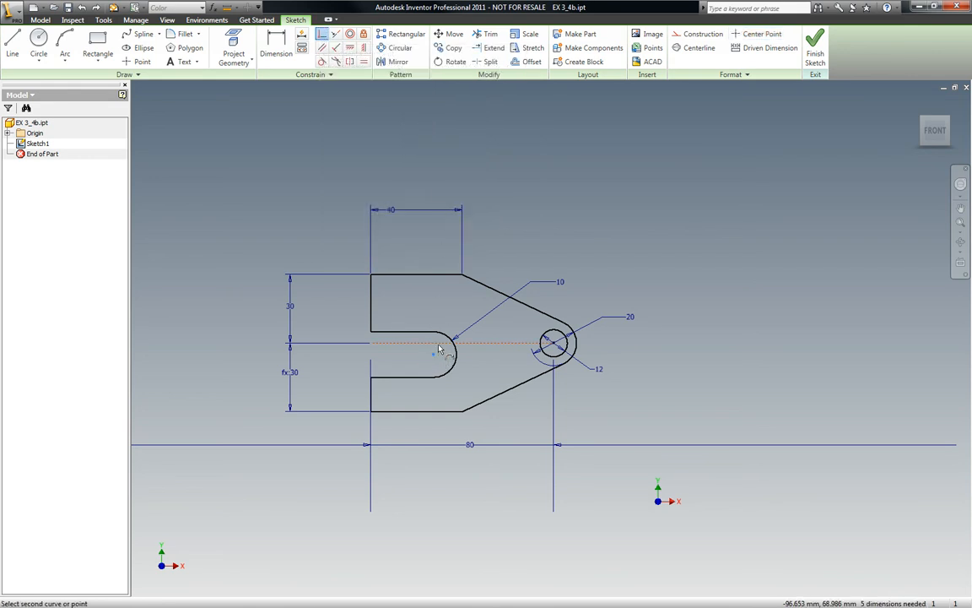
{"action": "left_click", "coordinate": [436, 343]}
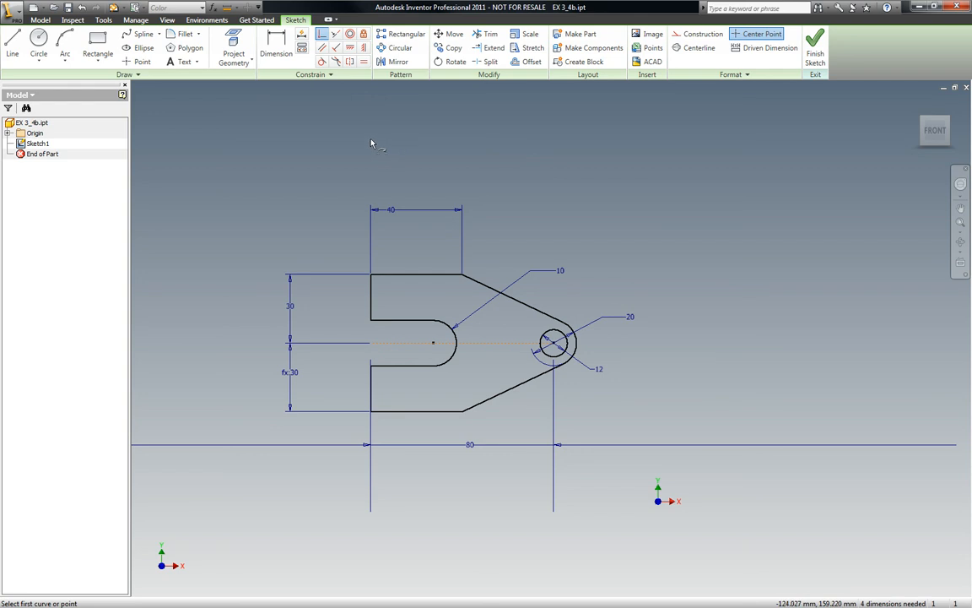
{"action": "left_click", "coordinate": [499, 149]}
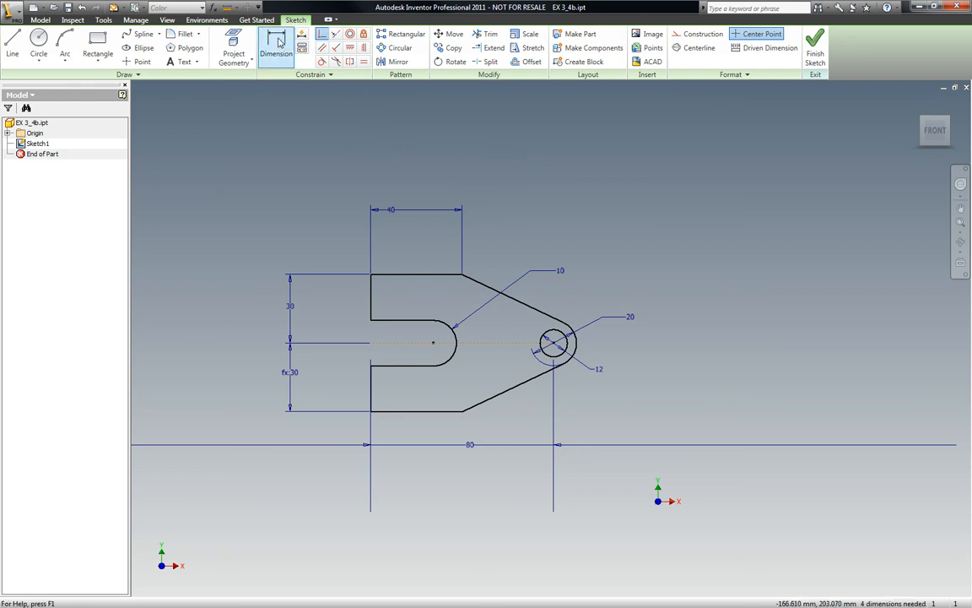
Step: Draw a horizontal line about 37 mm long from the midpoint of the upper-left vertical edge and convert it to a centerline
{"action": "left_click", "coordinate": [11, 44]}
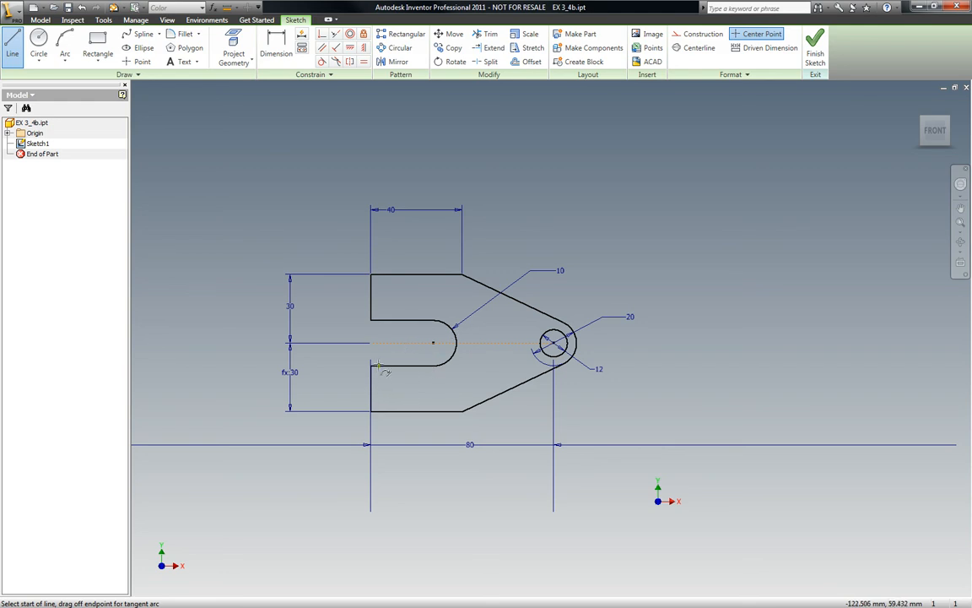
{"action": "left_click", "coordinate": [371, 297]}
{"action": "left_click", "coordinate": [456, 297]}
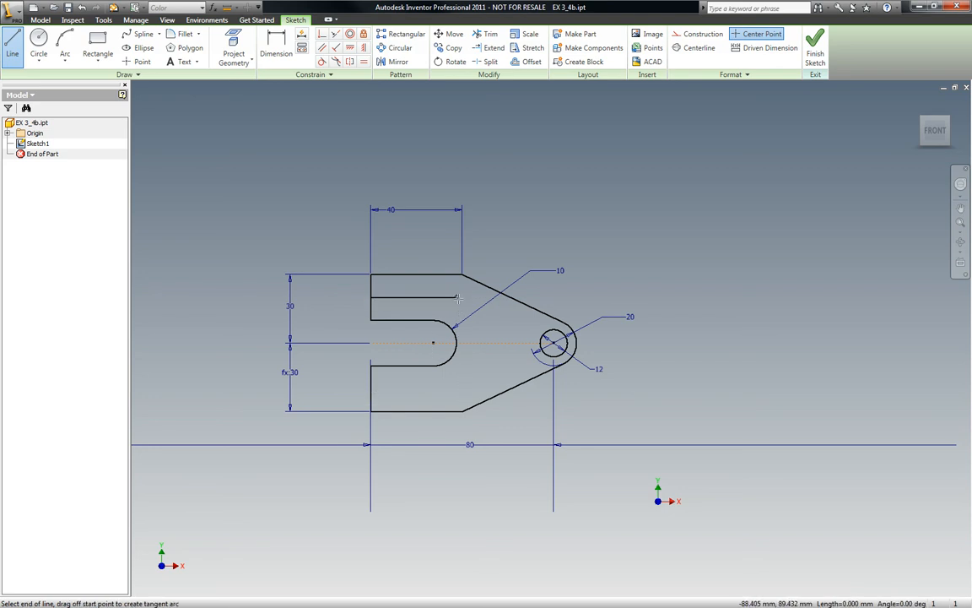
{"action": "key", "text": "Escape"}
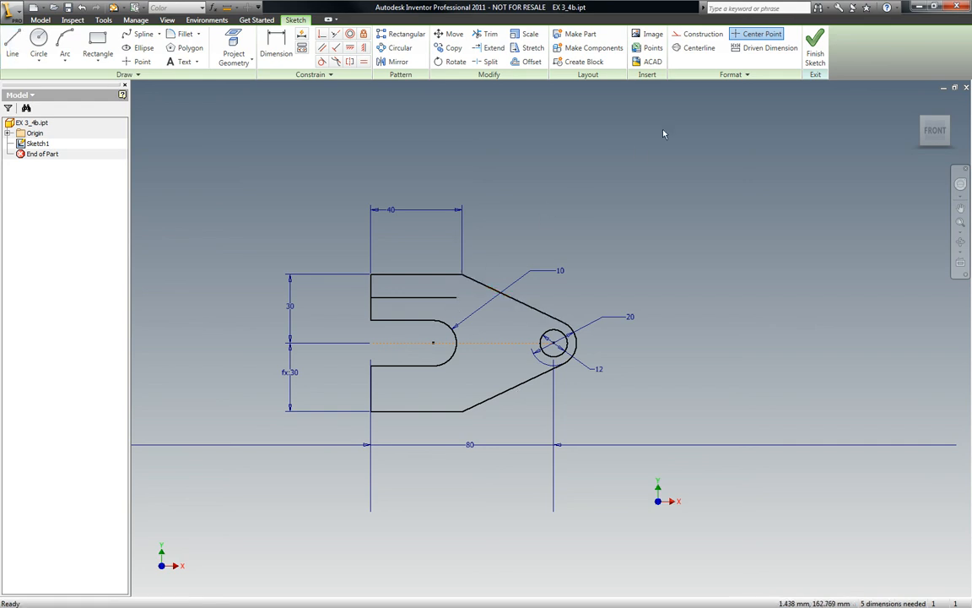
{"action": "left_click", "coordinate": [426, 297]}
{"action": "left_click", "coordinate": [699, 50]}
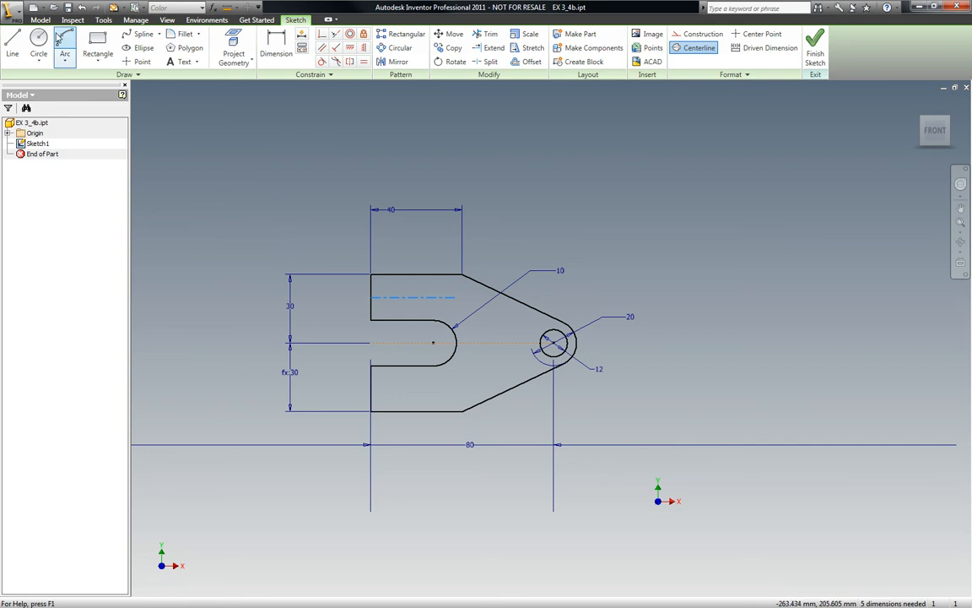
Step: Draw a circle about 11 mm in diameter centered on the new centerline near its left end
{"action": "left_click", "coordinate": [39, 41]}
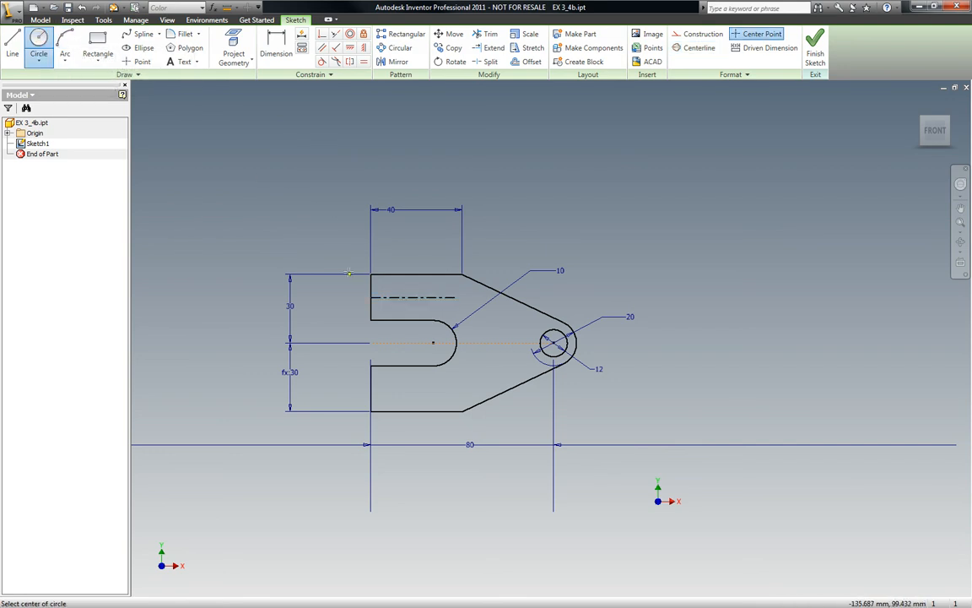
{"action": "left_click", "coordinate": [390, 297]}
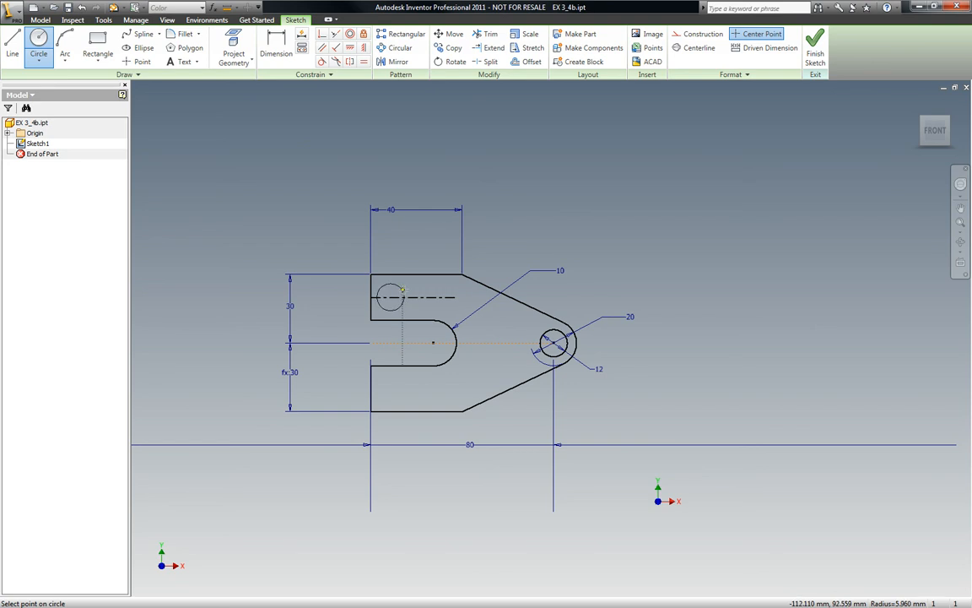
{"action": "left_click", "coordinate": [402, 291]}
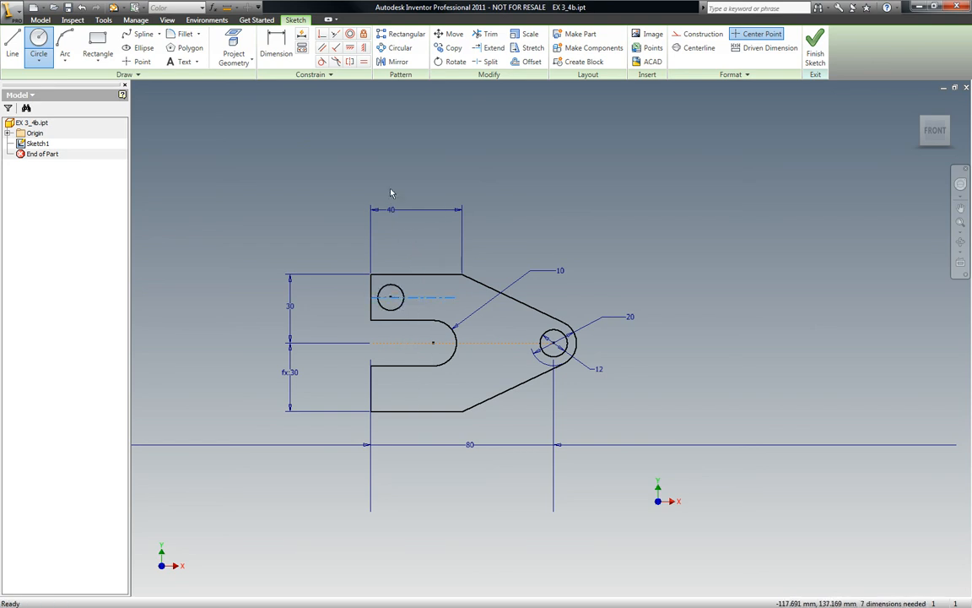
{"action": "key", "text": "Escape"}
Step: Dimension the new circle's diameter at 10 mm
{"action": "key", "text": "d"}
{"action": "left_click", "coordinate": [391, 285]}
{"action": "left_click", "coordinate": [413, 242]}
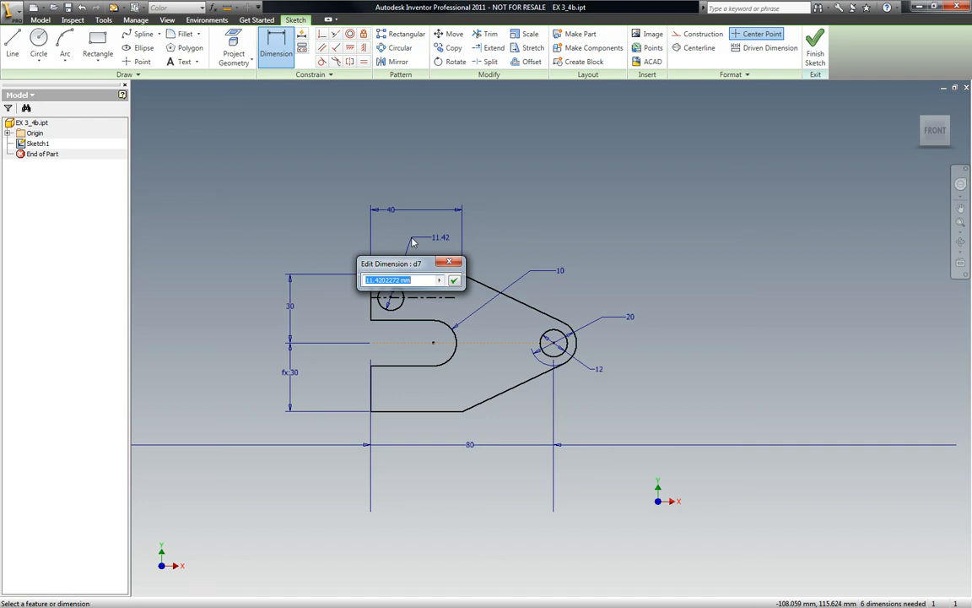
{"action": "type", "text": "10"}
{"action": "key", "text": "Return"}
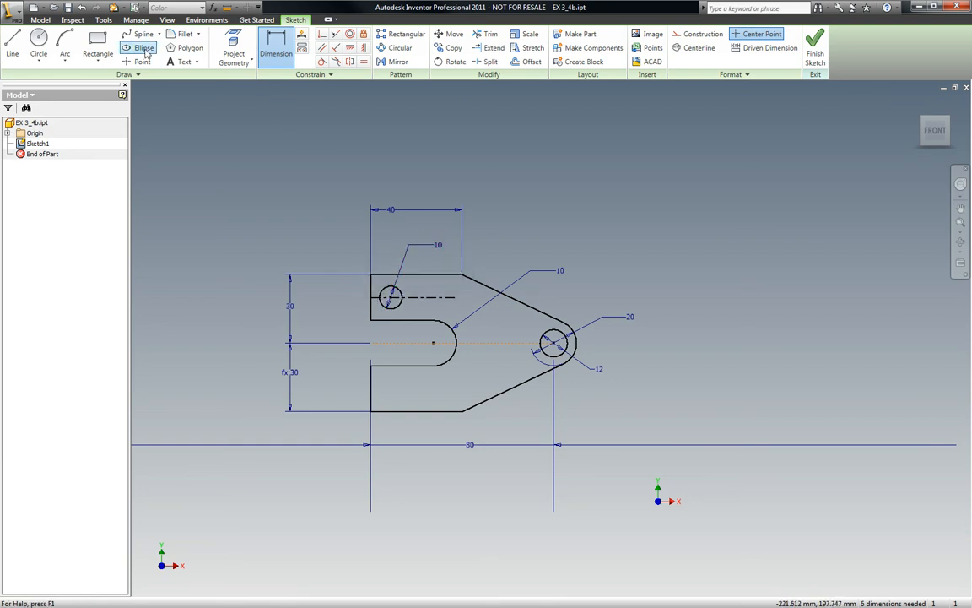
Step: Draw a second circle about 12 mm in diameter on the same centerline, to the right of the 10 mm circle
{"action": "left_click", "coordinate": [39, 43]}
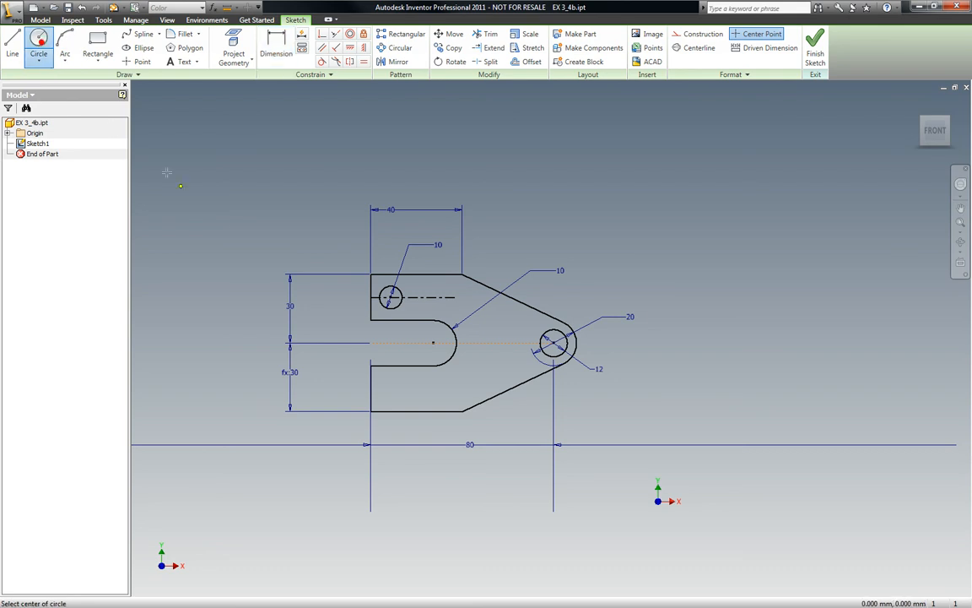
{"action": "left_click", "coordinate": [425, 297]}
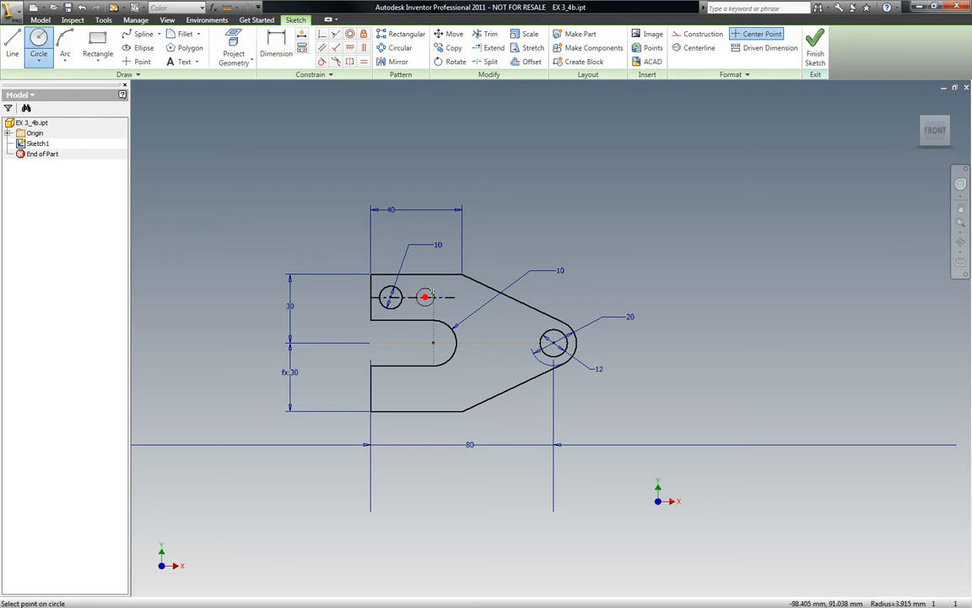
{"action": "left_click", "coordinate": [436, 291]}
{"action": "left_click", "coordinate": [437, 291]}
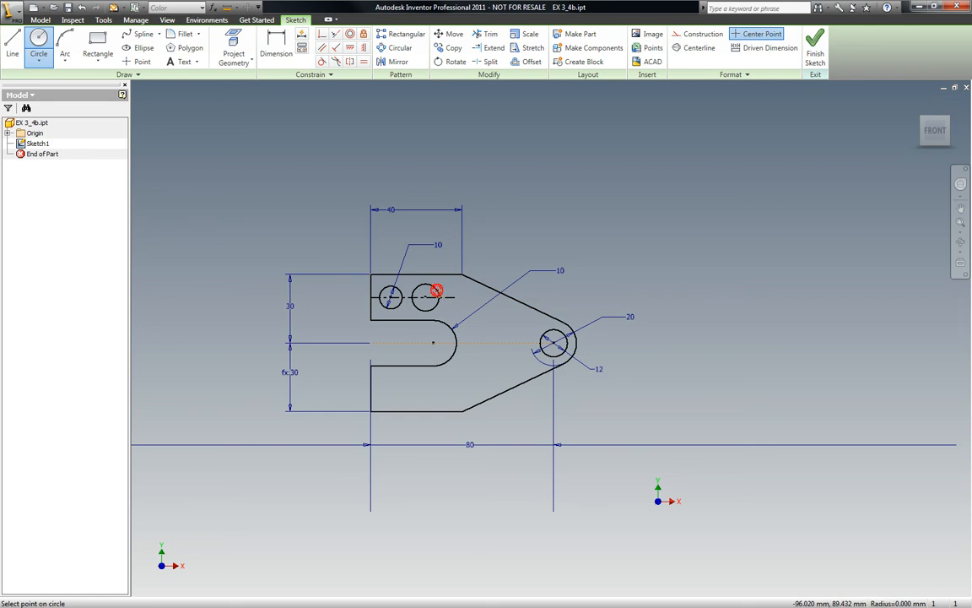
{"action": "key", "text": "Escape"}
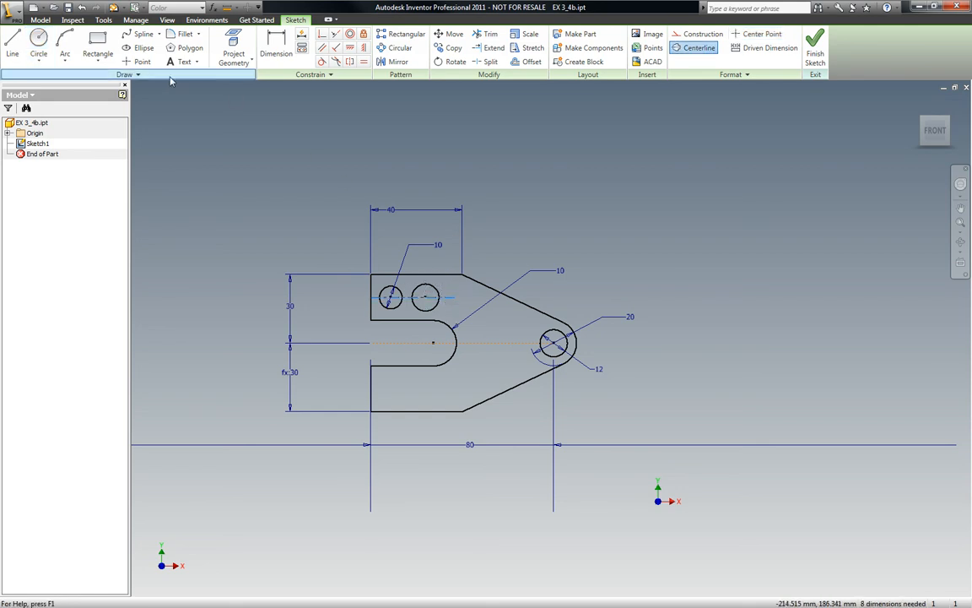
Step: Dimension the second circle's diameter and link it to the first circle's diameter by entering d7
{"action": "left_click", "coordinate": [276, 42]}
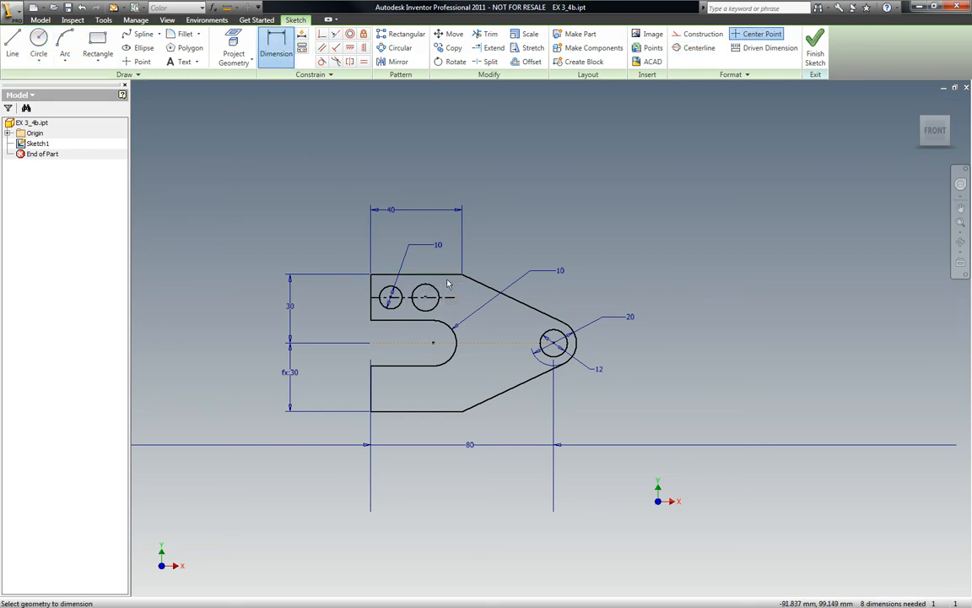
{"action": "left_click", "coordinate": [433, 296]}
{"action": "left_click", "coordinate": [516, 228]}
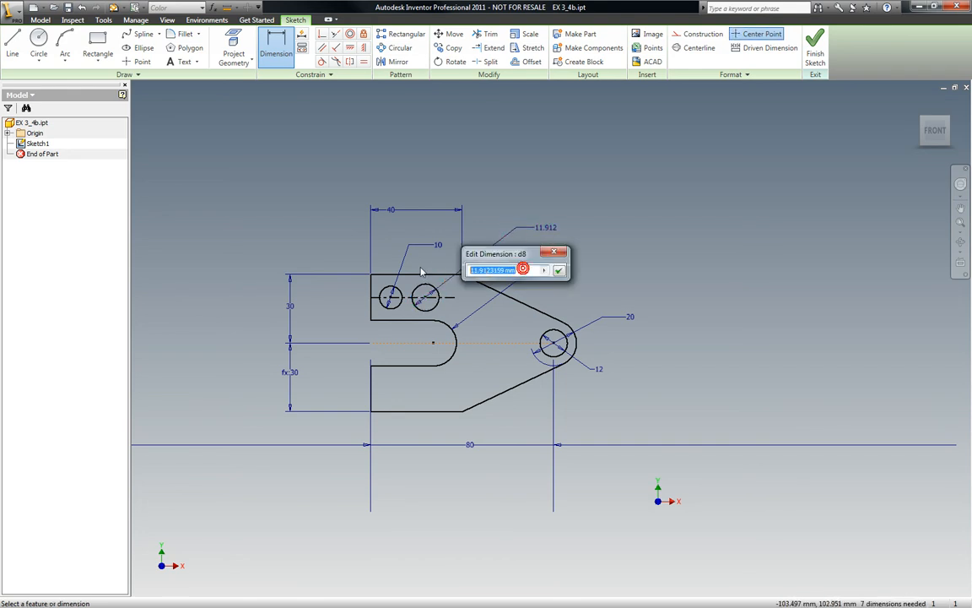
{"action": "type", "text": "d"}
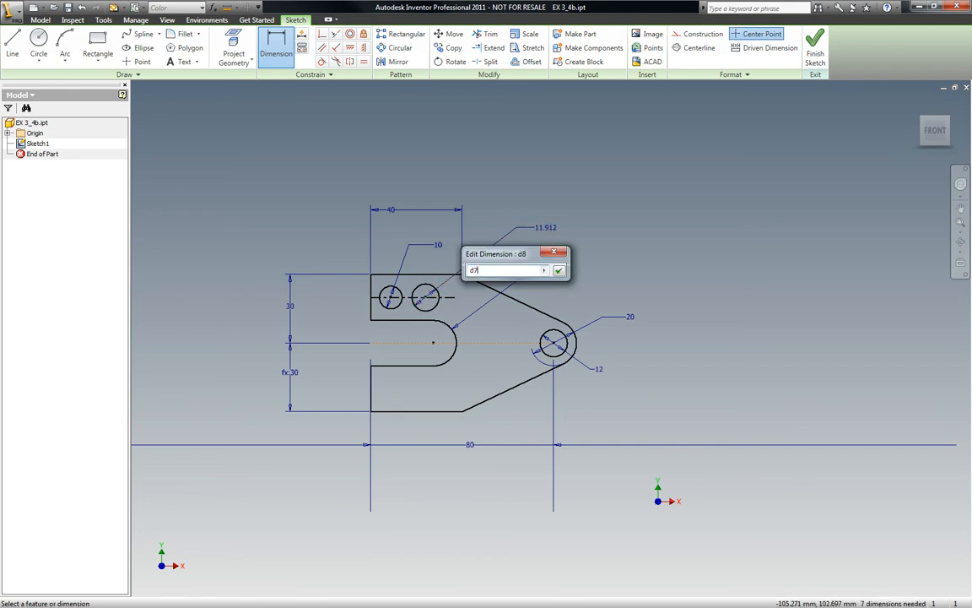
{"action": "type", "text": "7"}
{"action": "key", "text": "Return"}
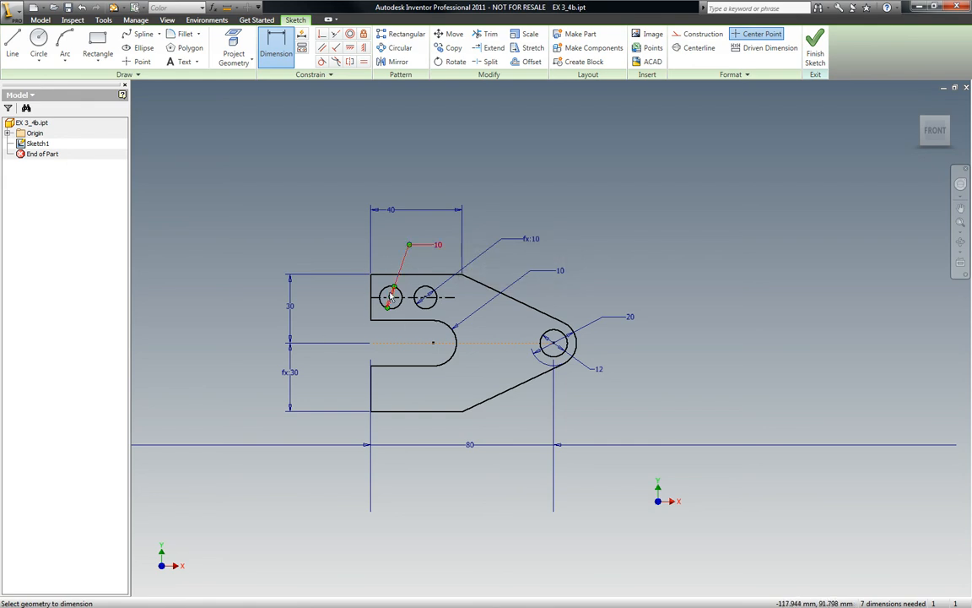
Step: Dimension the horizontal distance from the profile's upper-left corner to the center of the right 10 mm circle at 30 mm
{"action": "scroll", "coordinate": [392, 289], "scroll_direction": "up", "scroll_amount": 5}
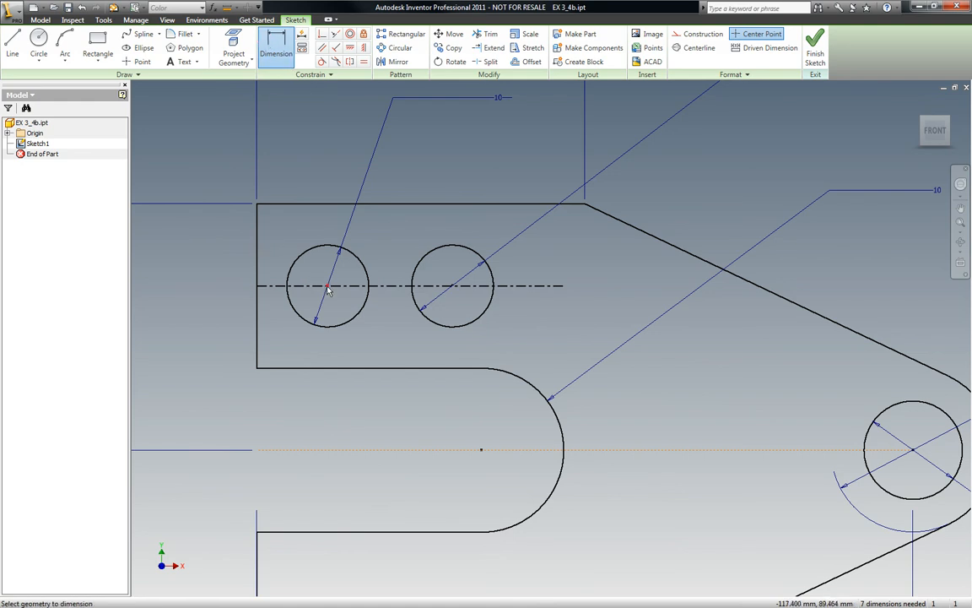
{"action": "left_click", "coordinate": [258, 205]}
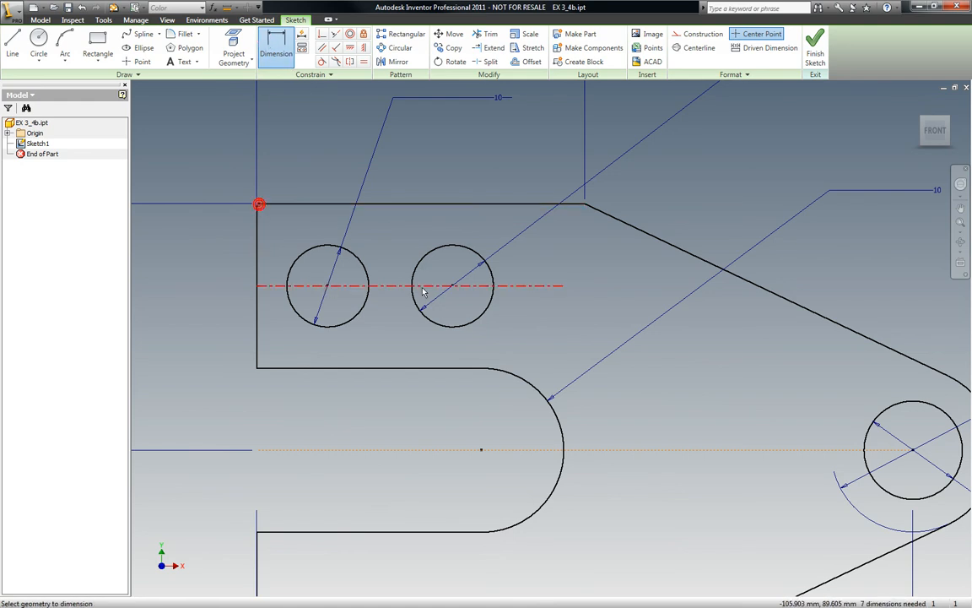
{"action": "left_click", "coordinate": [452, 286]}
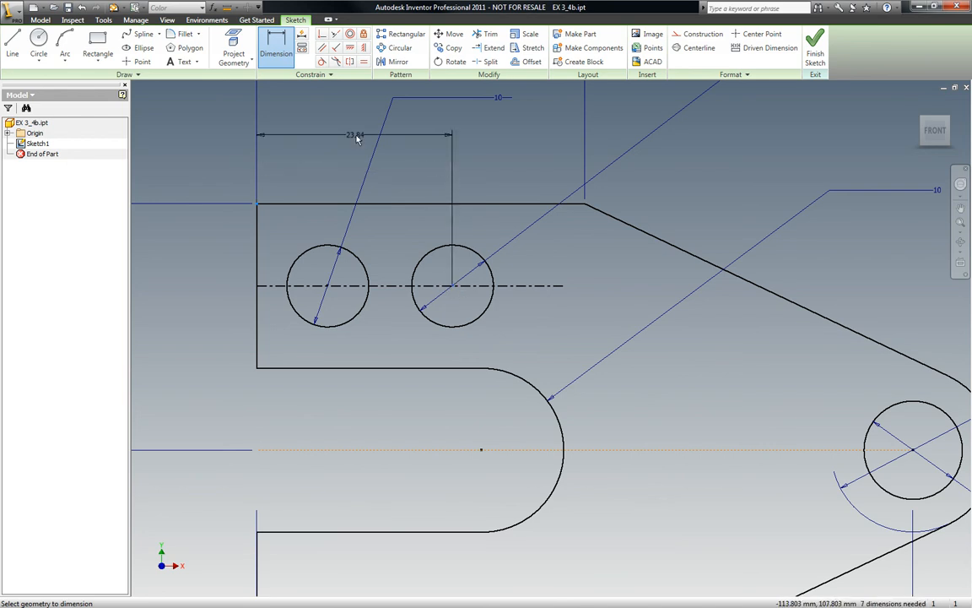
{"action": "left_click", "coordinate": [355, 137]}
{"action": "type", "text": "30"}
{"action": "key", "text": "Return"}
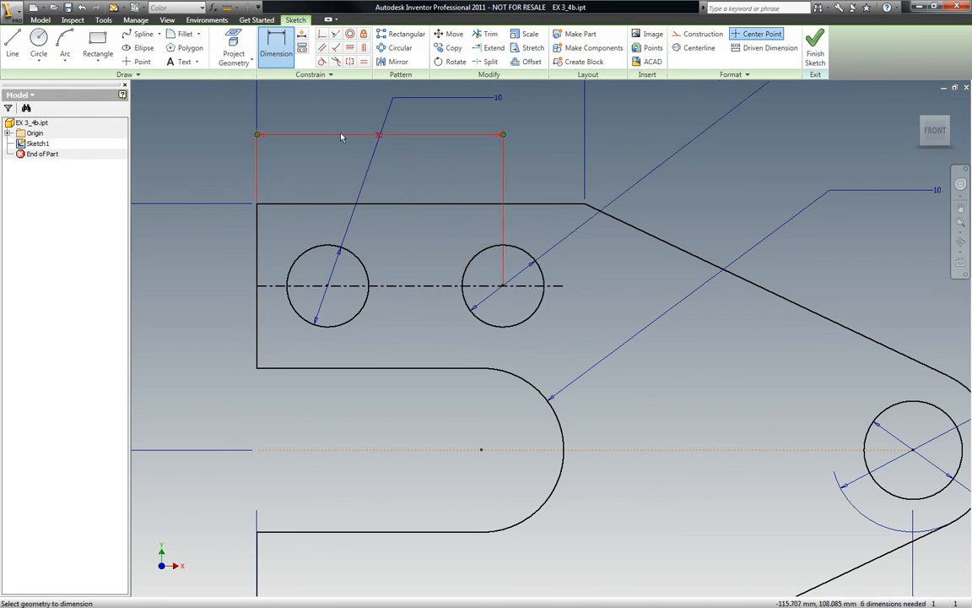
Step: Dimension the horizontal distance from the profile's upper-left corner to the center of the left 10 mm circle at 10 mm
{"action": "left_click", "coordinate": [258, 204]}
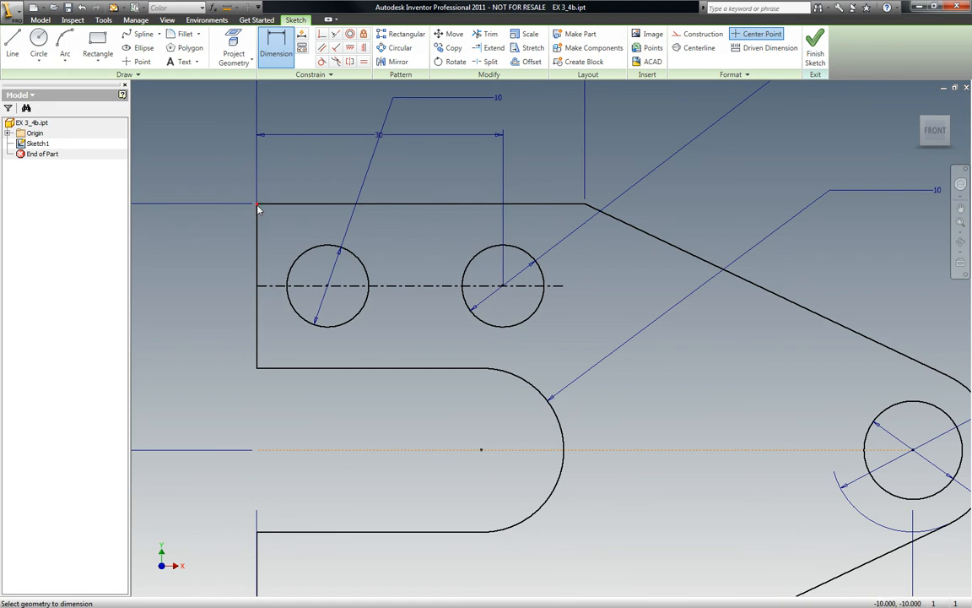
{"action": "left_click", "coordinate": [327, 286]}
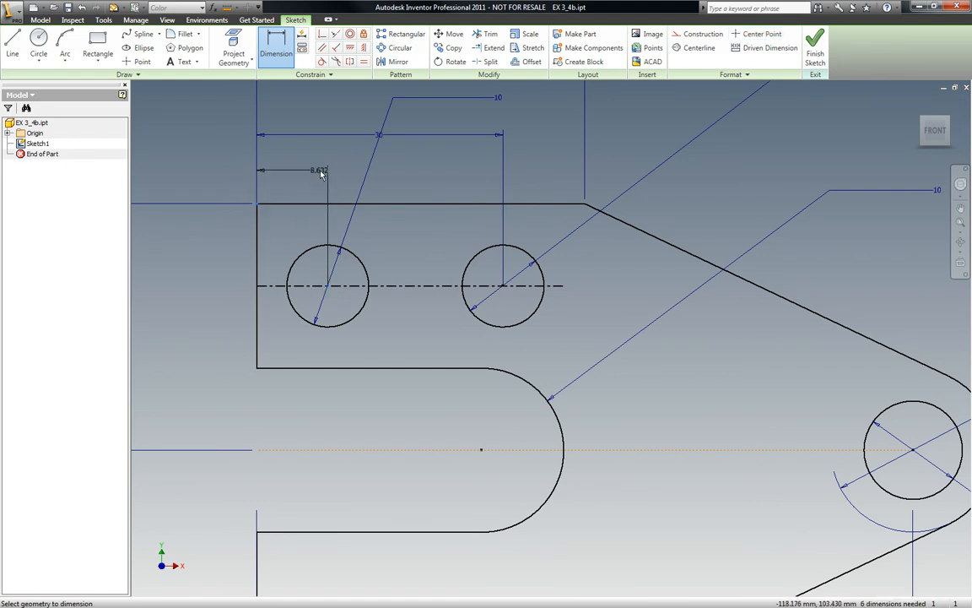
{"action": "left_click", "coordinate": [315, 165]}
{"action": "type", "text": "10"}
{"action": "key", "text": "Return"}
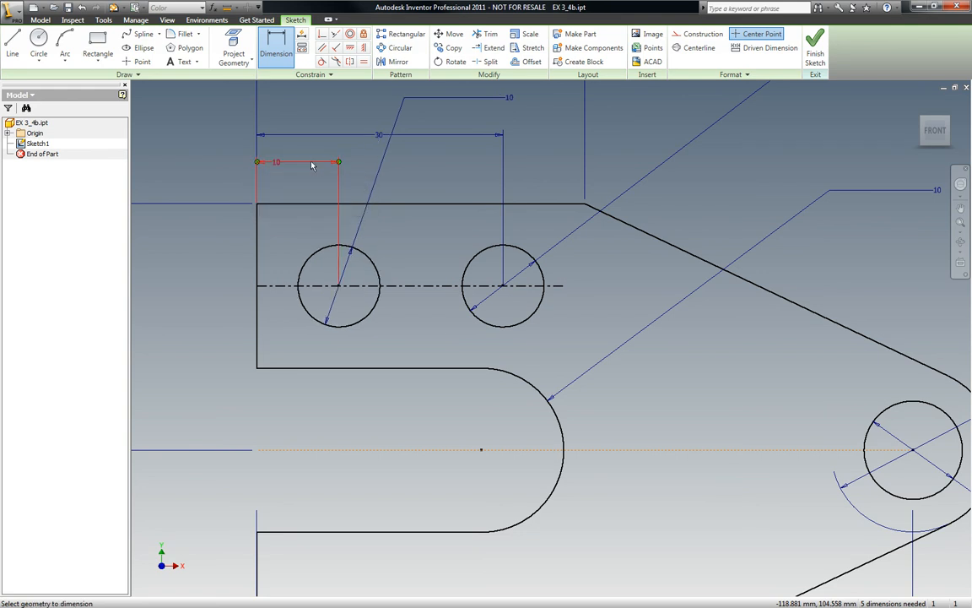
Step: Mirror the two 10 mm circles and their centerline about the profile's horizontal axis of symmetry
{"action": "scroll", "coordinate": [297, 194], "scroll_direction": "down", "scroll_amount": 3}
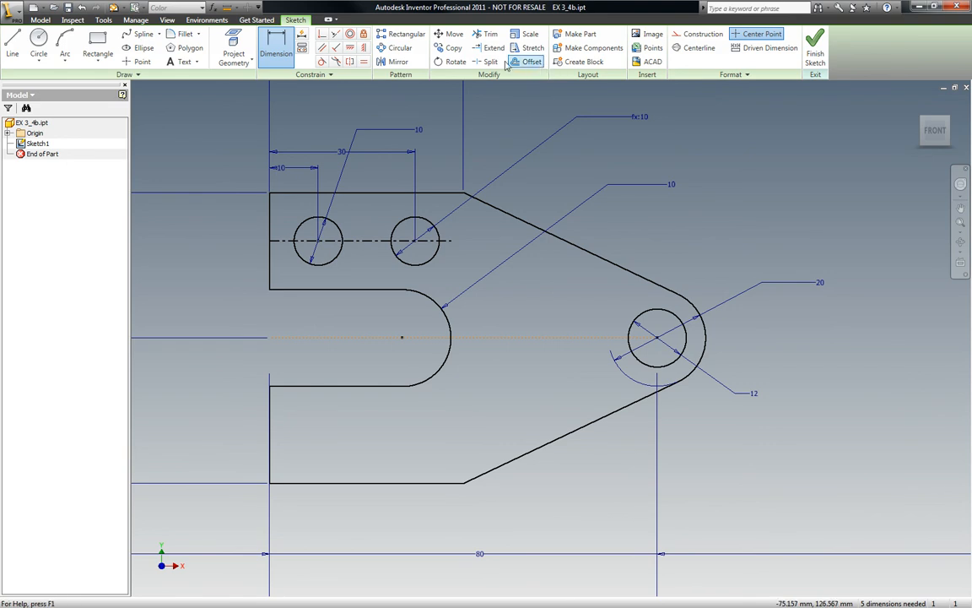
{"action": "left_click", "coordinate": [407, 63]}
{"action": "left_click", "coordinate": [427, 225]}
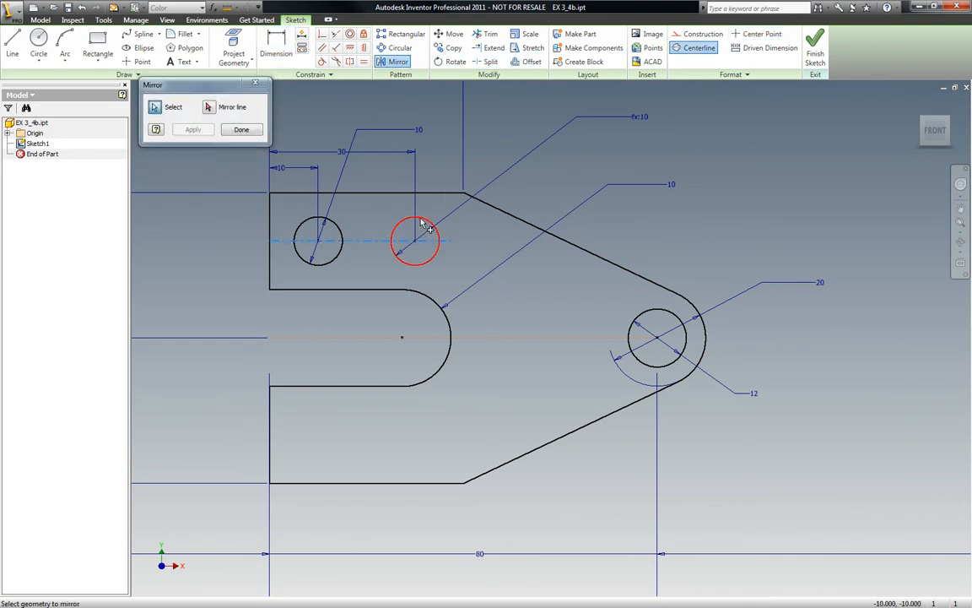
{"action": "left_click", "coordinate": [341, 223]}
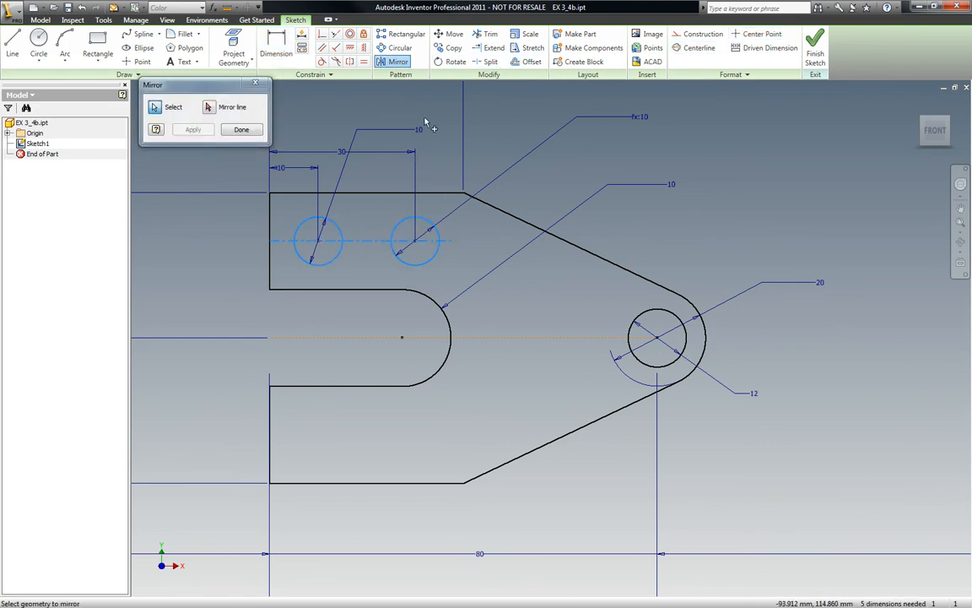
{"action": "left_click", "coordinate": [208, 107]}
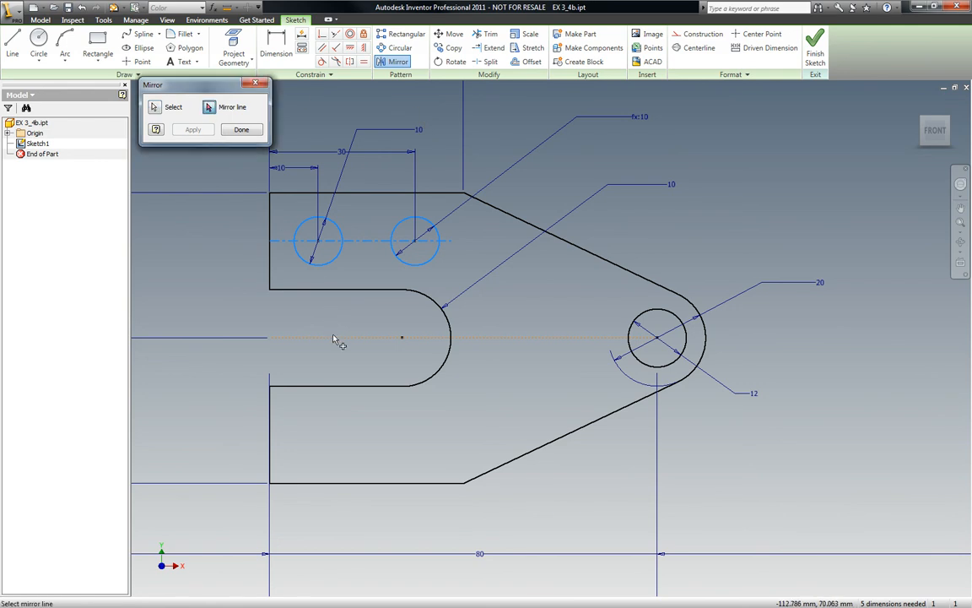
{"action": "left_click", "coordinate": [335, 345]}
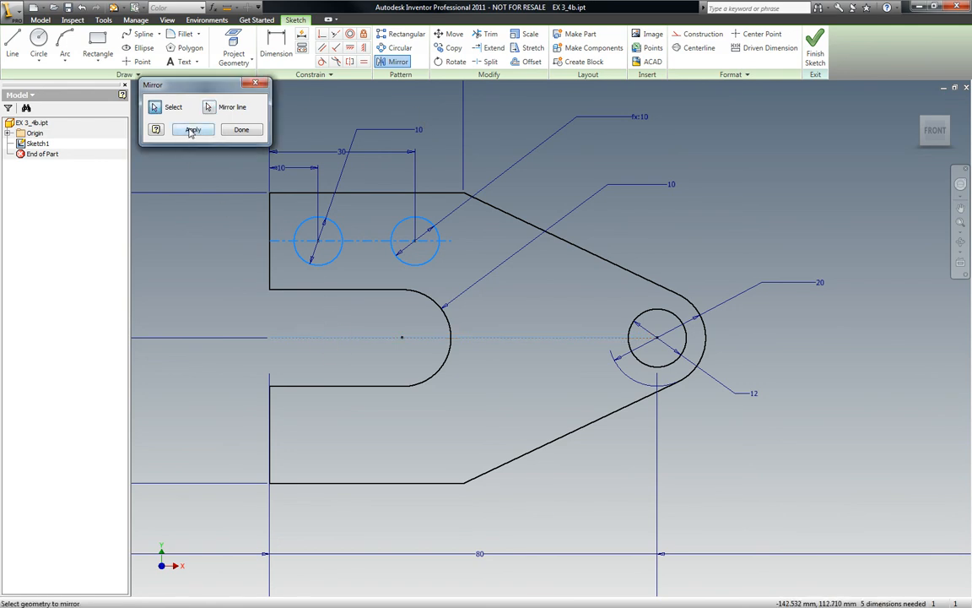
{"action": "left_click", "coordinate": [192, 130]}
{"action": "left_click", "coordinate": [651, 214]}
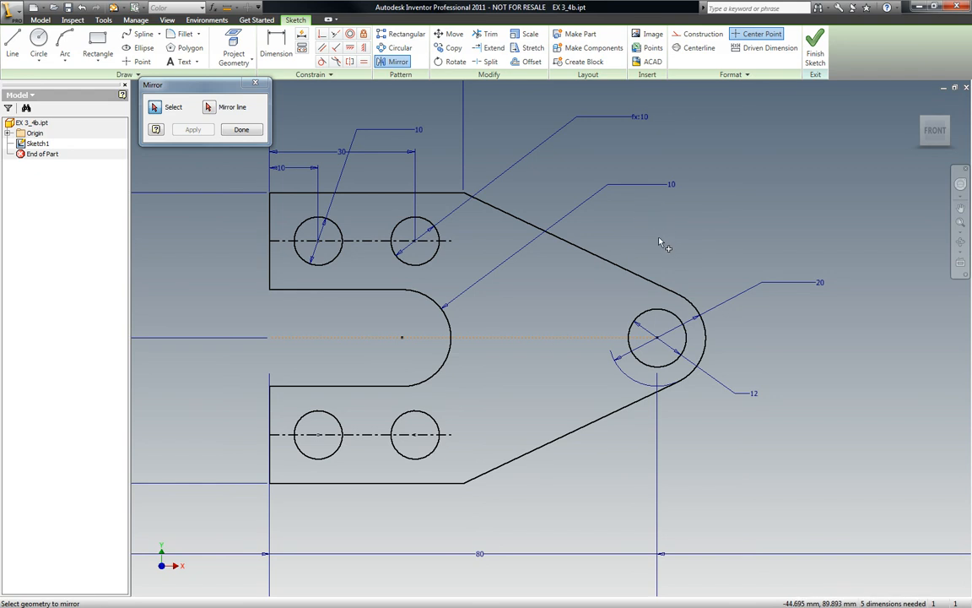
{"action": "left_click", "coordinate": [244, 130]}
{"action": "scroll", "coordinate": [449, 312], "scroll_direction": "down", "scroll_amount": 2}
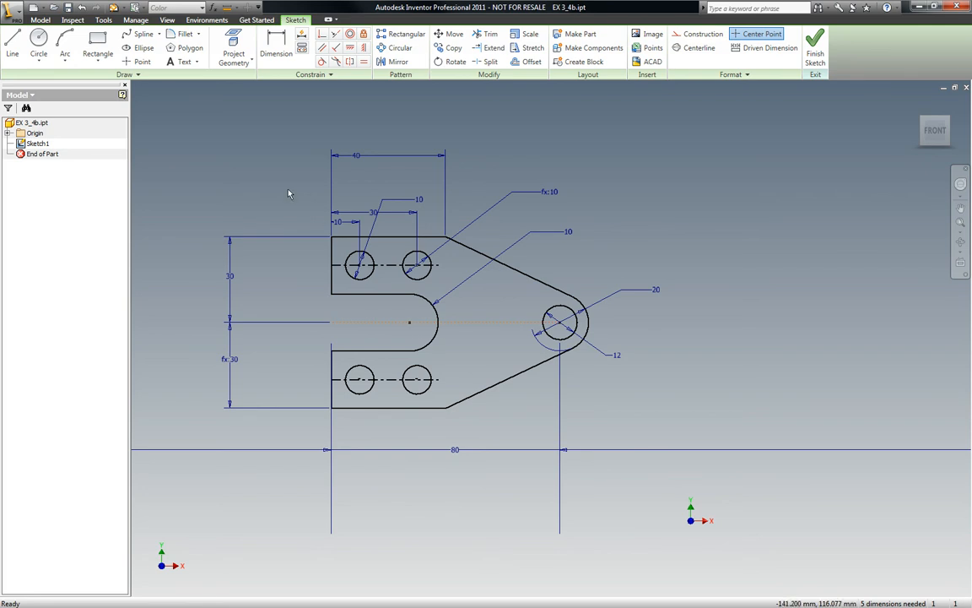
Step: Dimension the horizontal distance from the profile's left edge to the slot arc's center at 20 mm, and end the Dimension command
{"action": "left_click", "coordinate": [276, 39]}
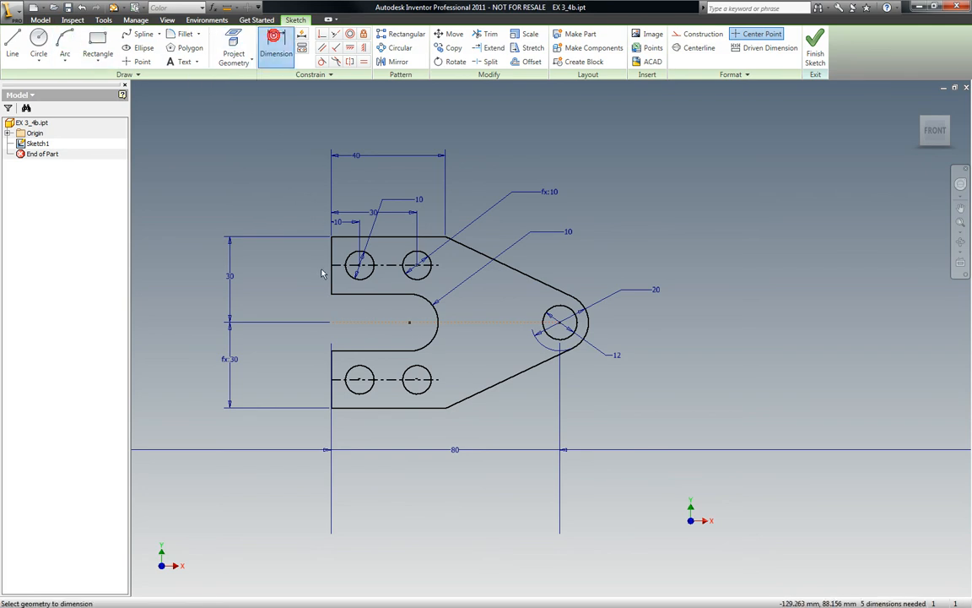
{"action": "left_click", "coordinate": [331, 350]}
{"action": "left_click", "coordinate": [410, 323]}
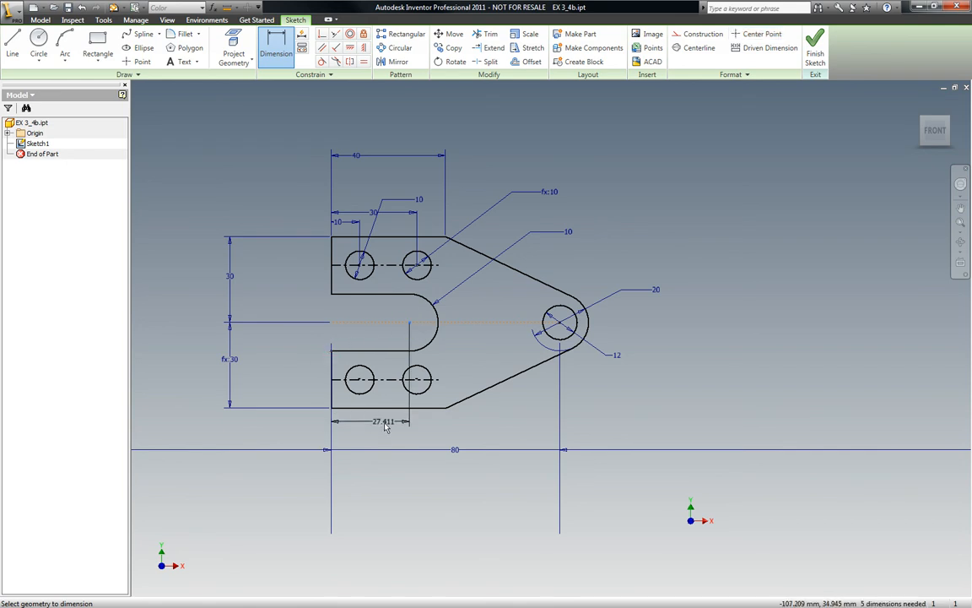
{"action": "left_click", "coordinate": [381, 428]}
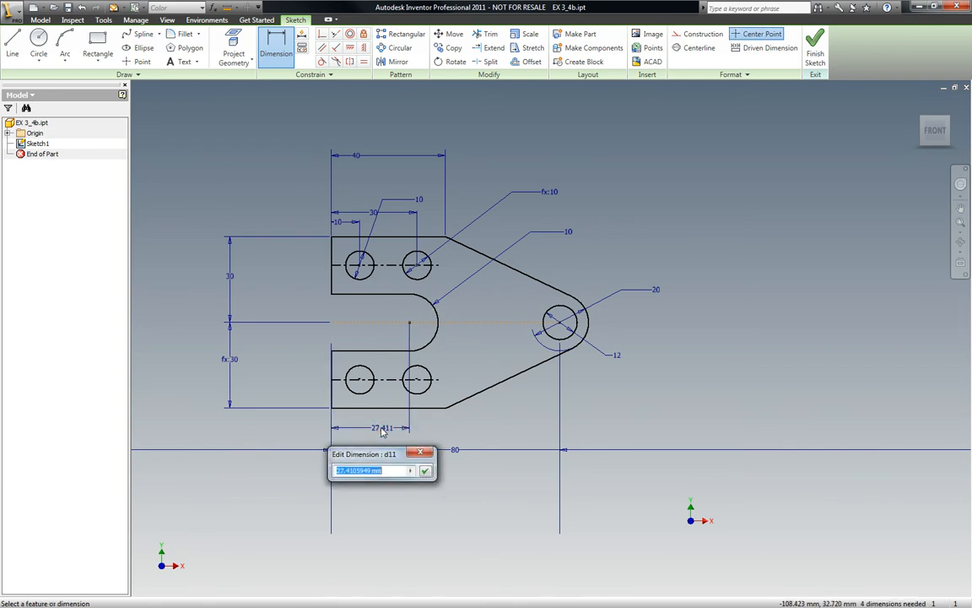
{"action": "type", "text": "20"}
{"action": "key", "text": "Return"}
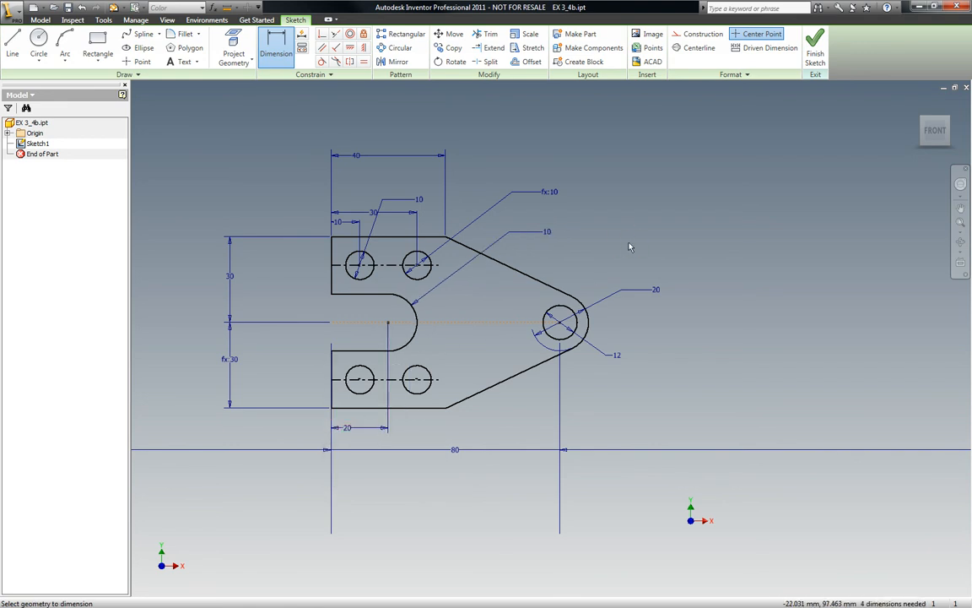
{"action": "right_click", "coordinate": [612, 182]}
{"action": "left_click", "coordinate": [626, 191]}
Step: Finish the sketch and extrude the plate profile into a solid, keeping the five holes and the U-shaped slot open
{"action": "right_click", "coordinate": [626, 191]}
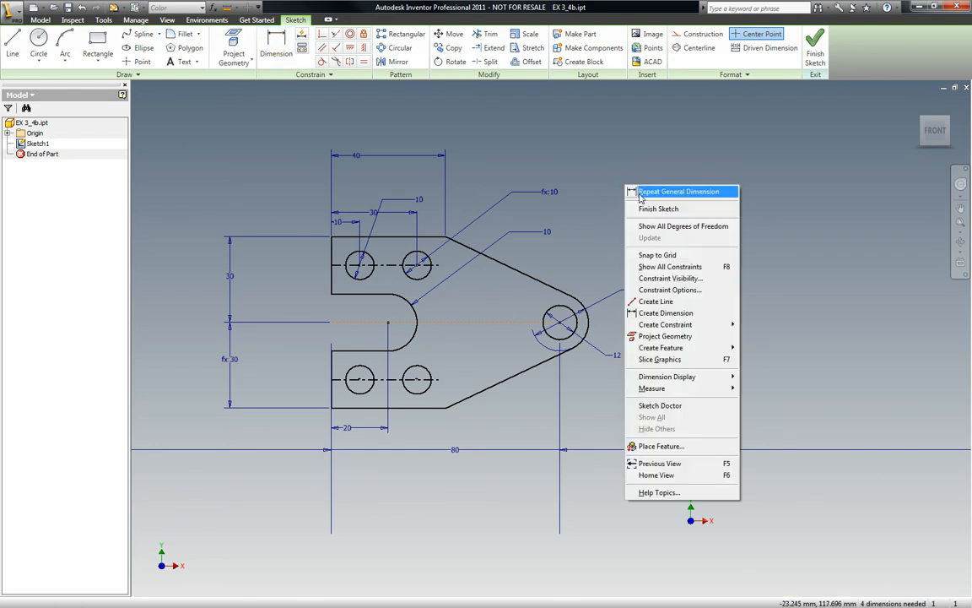
{"action": "left_click", "coordinate": [641, 206]}
{"action": "left_click", "coordinate": [56, 44]}
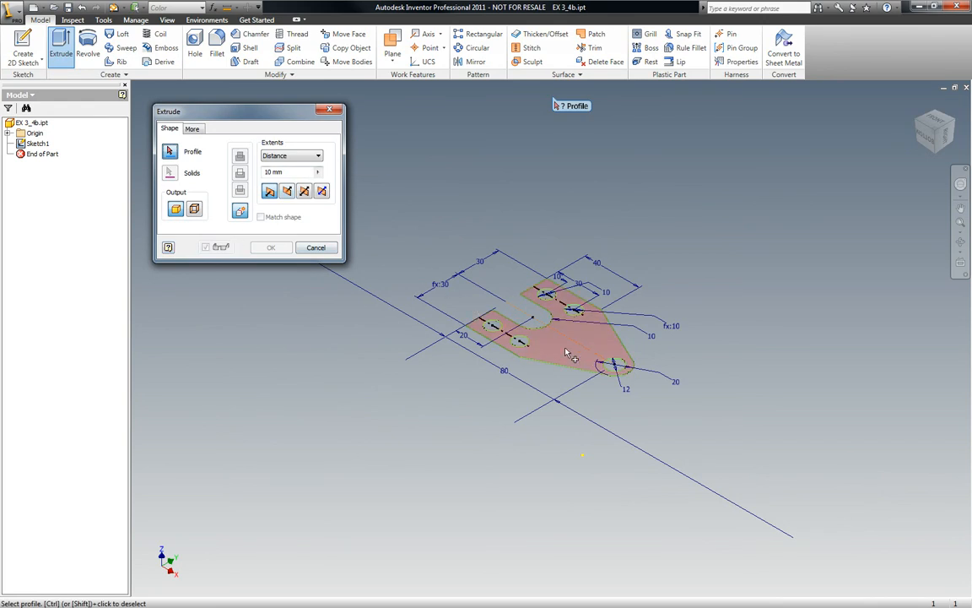
{"action": "left_click", "coordinate": [528, 321]}
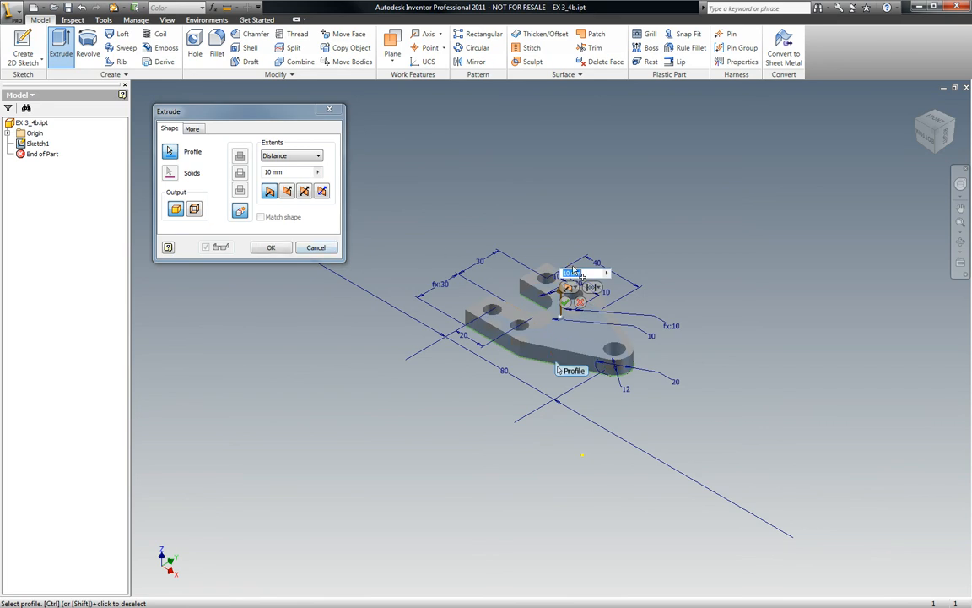
{"action": "left_click", "coordinate": [272, 172]}
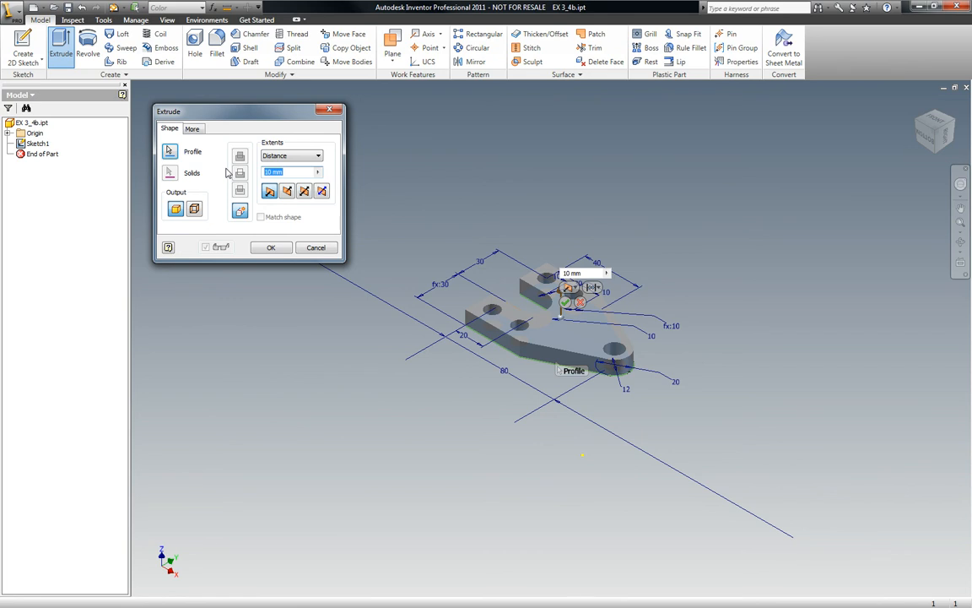
{"action": "key", "text": "Return"}
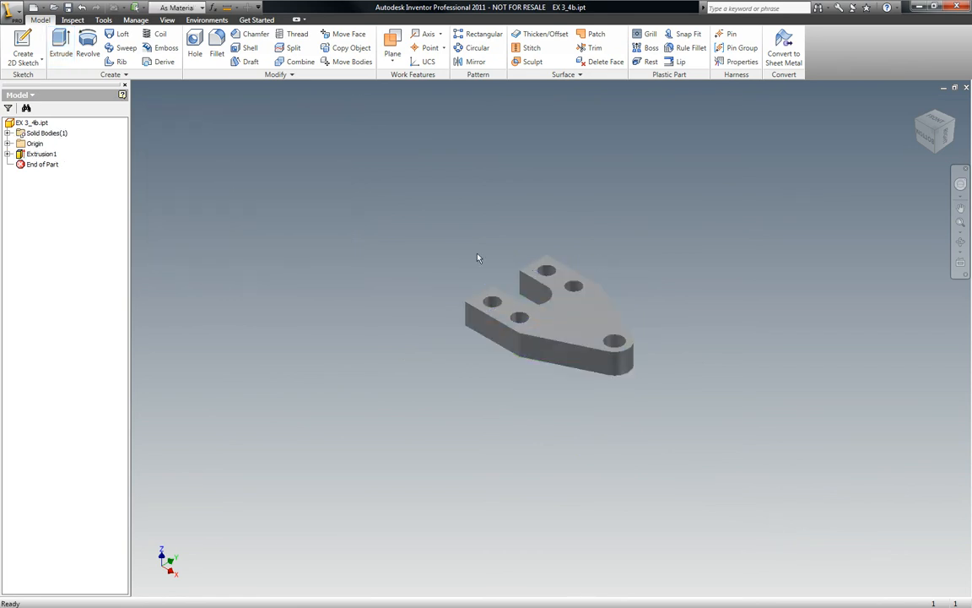